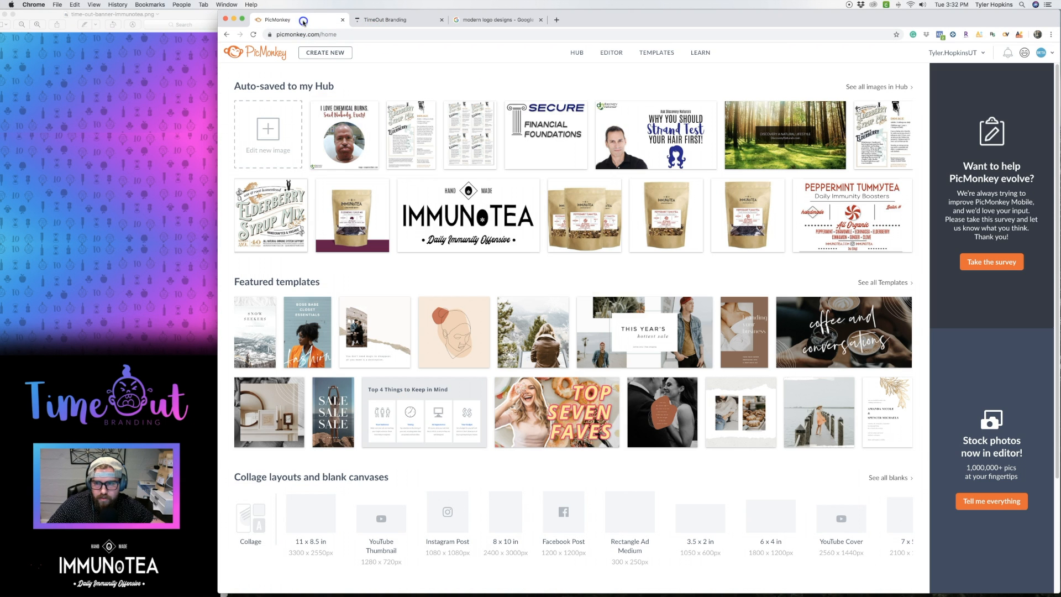
Step: Create a custom blank canvas of 2000 x 2000 pixels
click(306, 24)
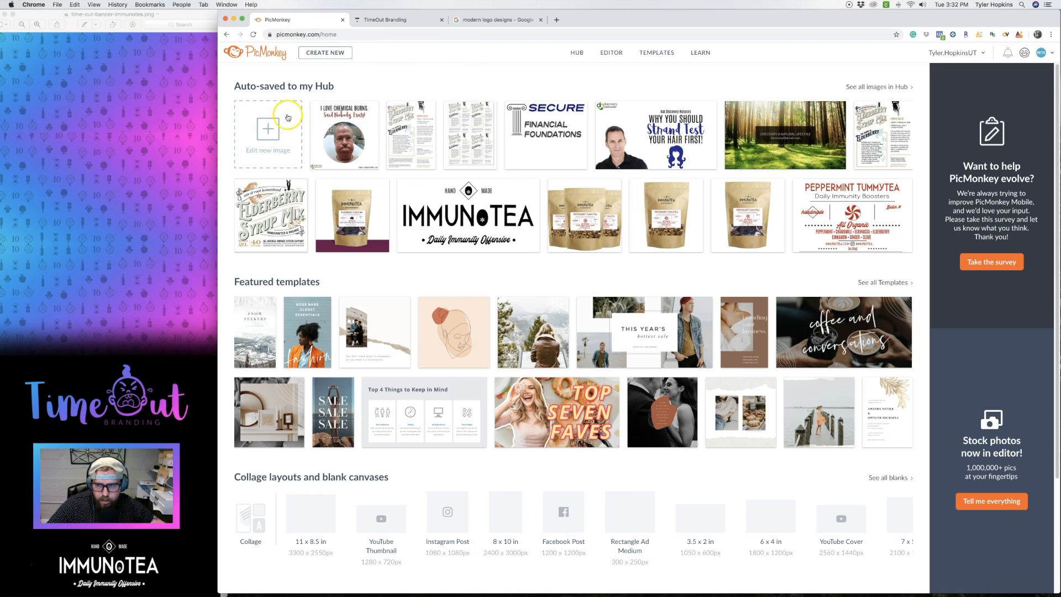
click(342, 54)
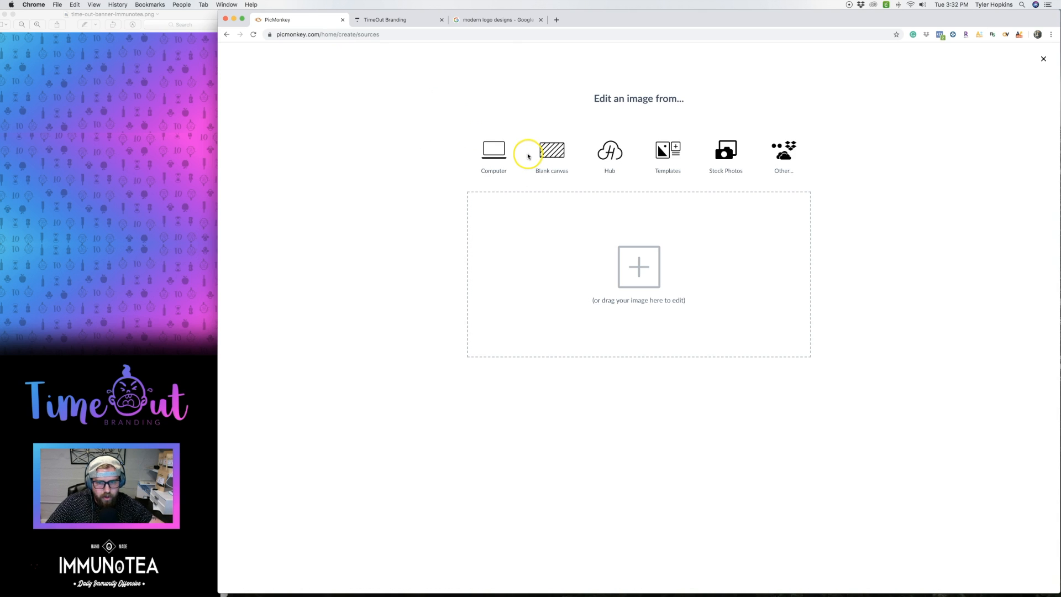
click(552, 159)
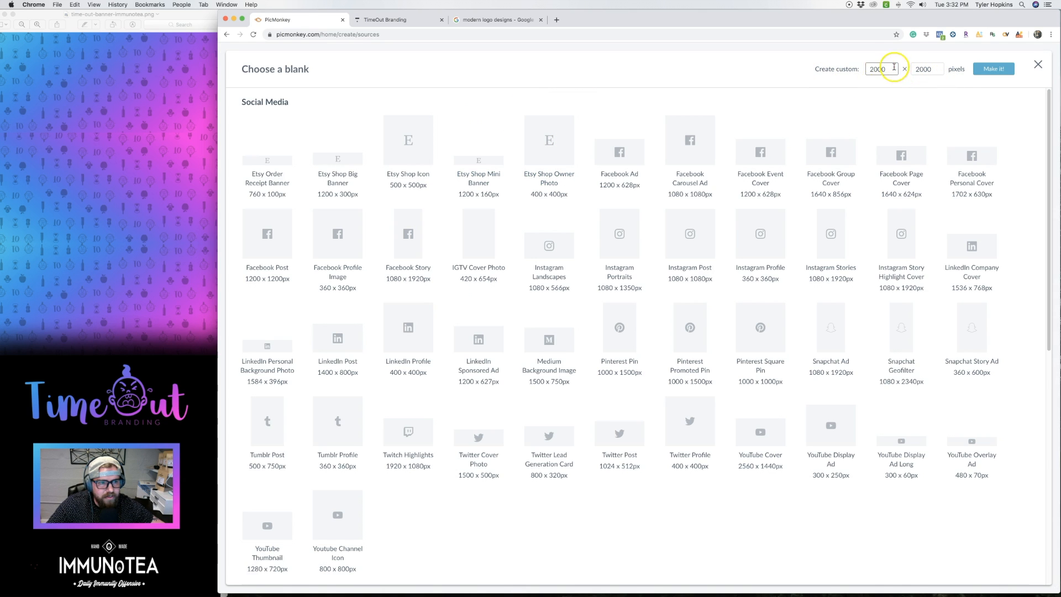
click(992, 70)
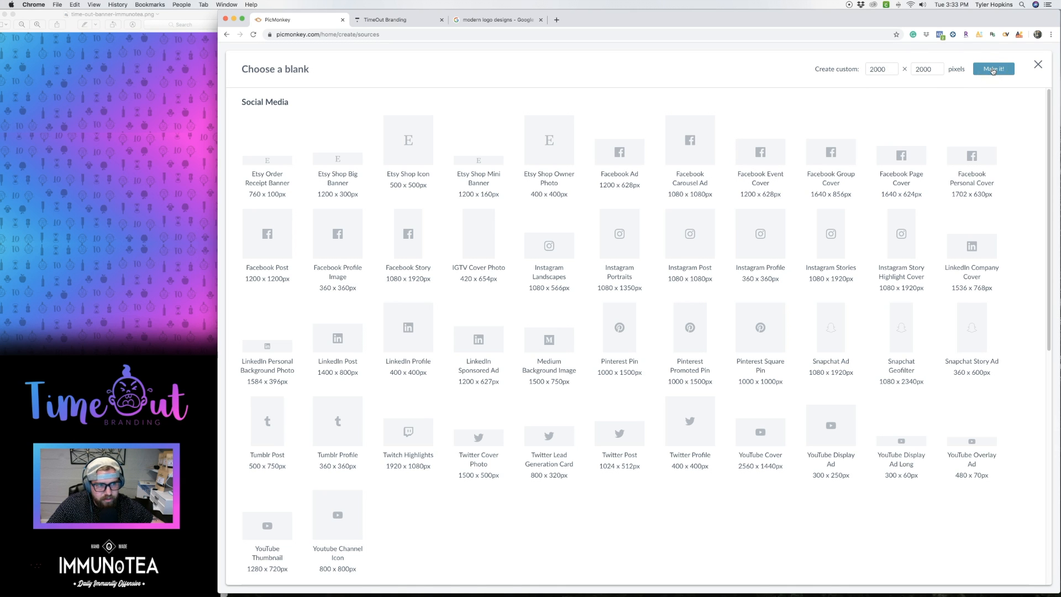
click(621, 382)
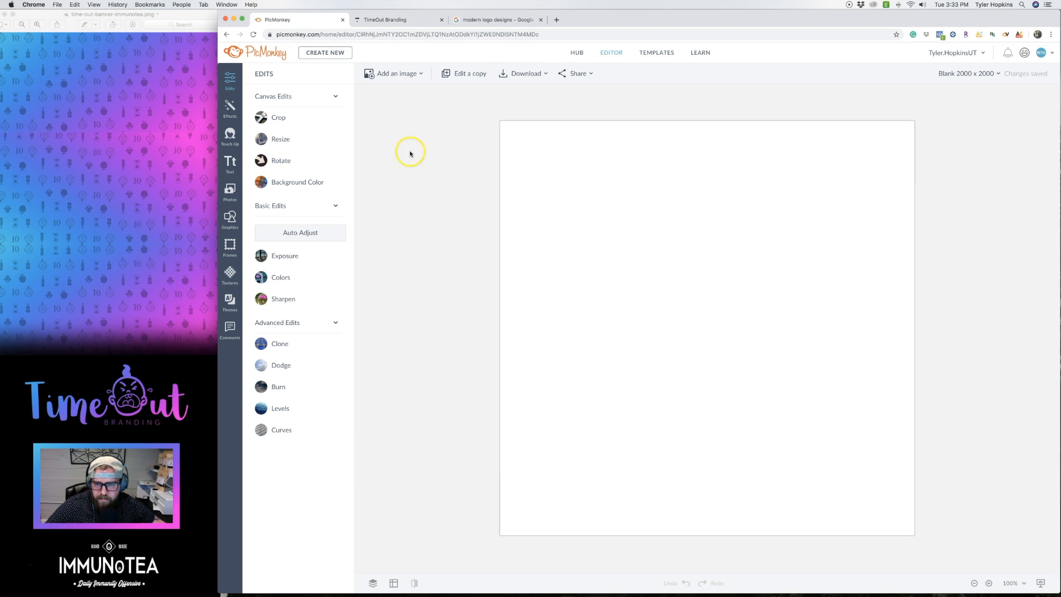
Step: Review the image search results for modern logo designs and compare them with the TimeOut Branding homepage
click(505, 24)
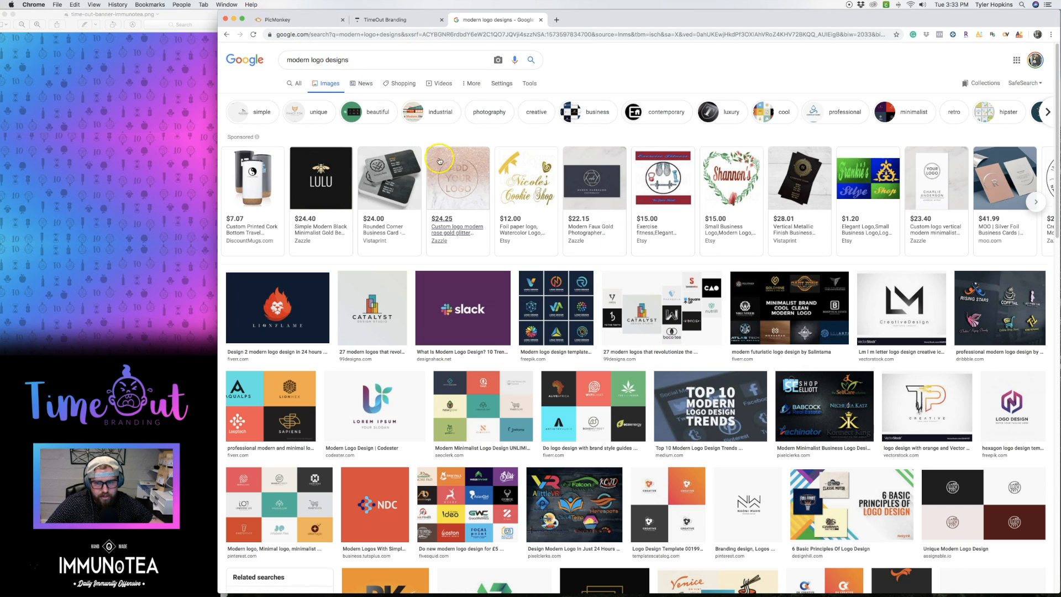
click(585, 248)
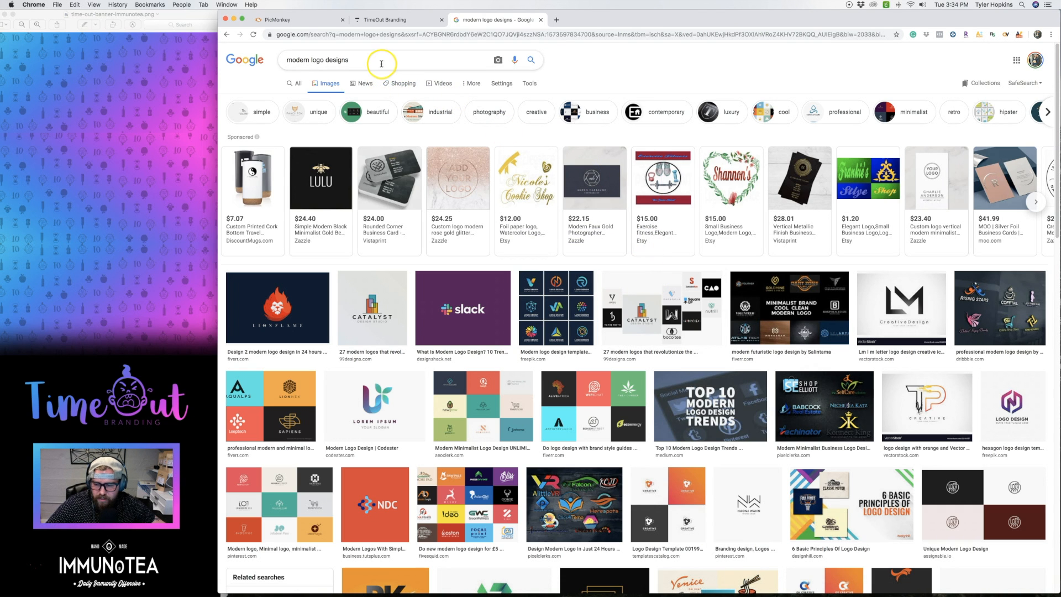
mouse_move(448, 195)
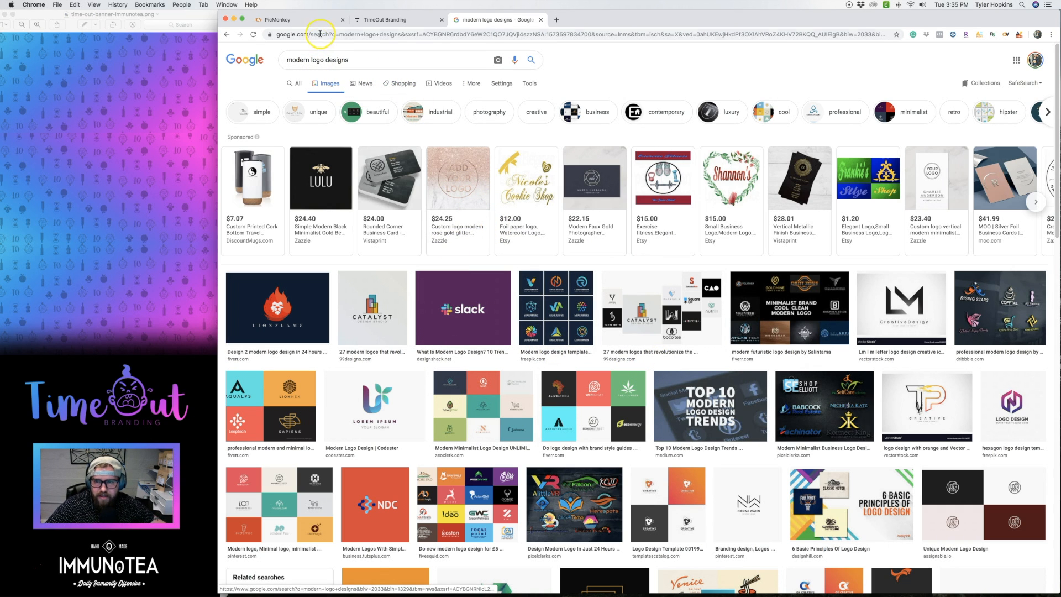
click(384, 22)
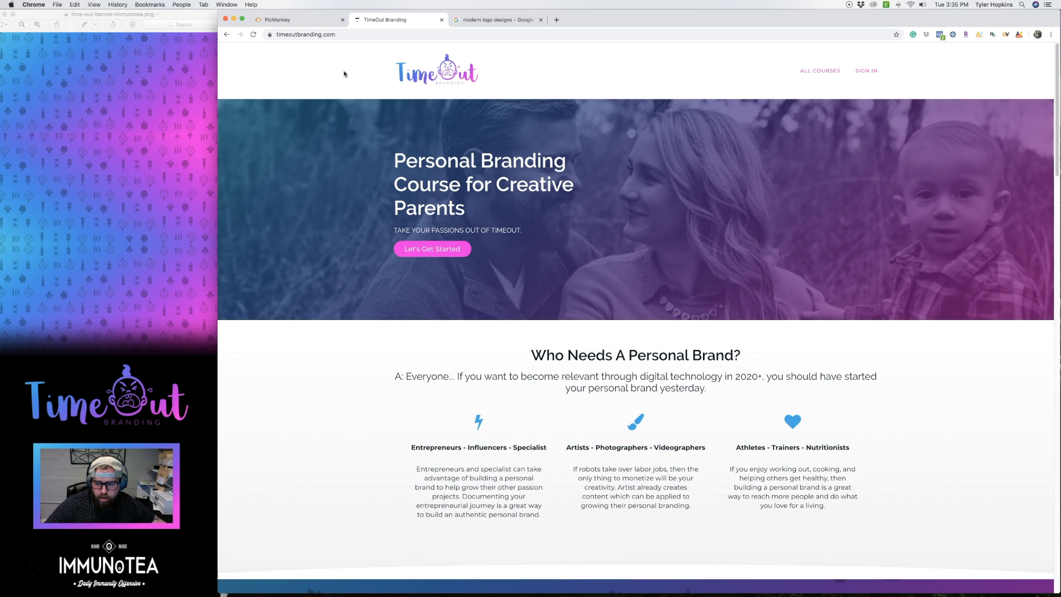
click(474, 21)
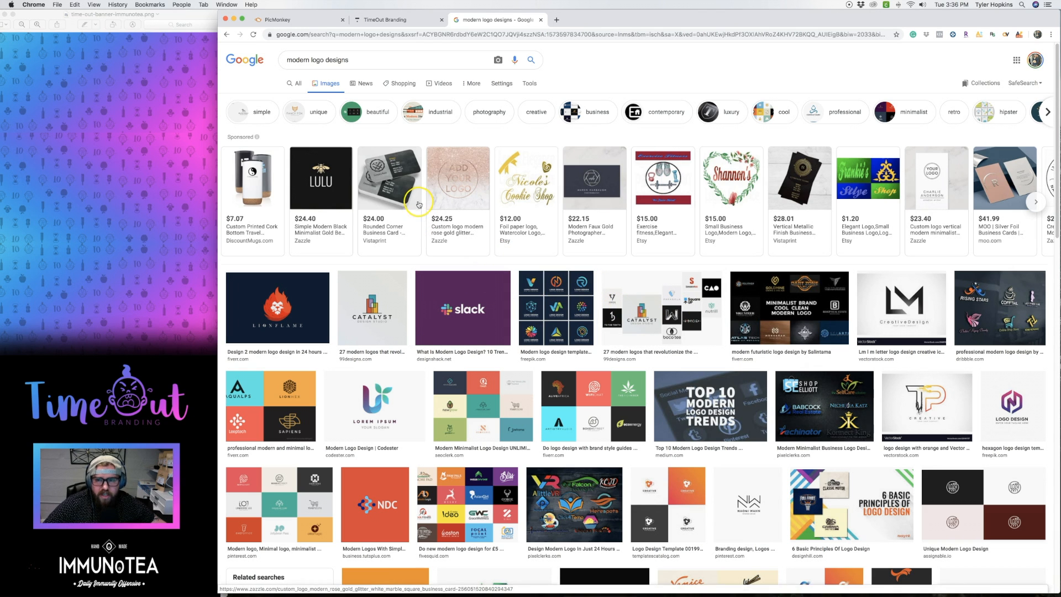
Step: Look through the TimeOut Branding website to see how its logo, colors and pattern are used across the sections
click(380, 22)
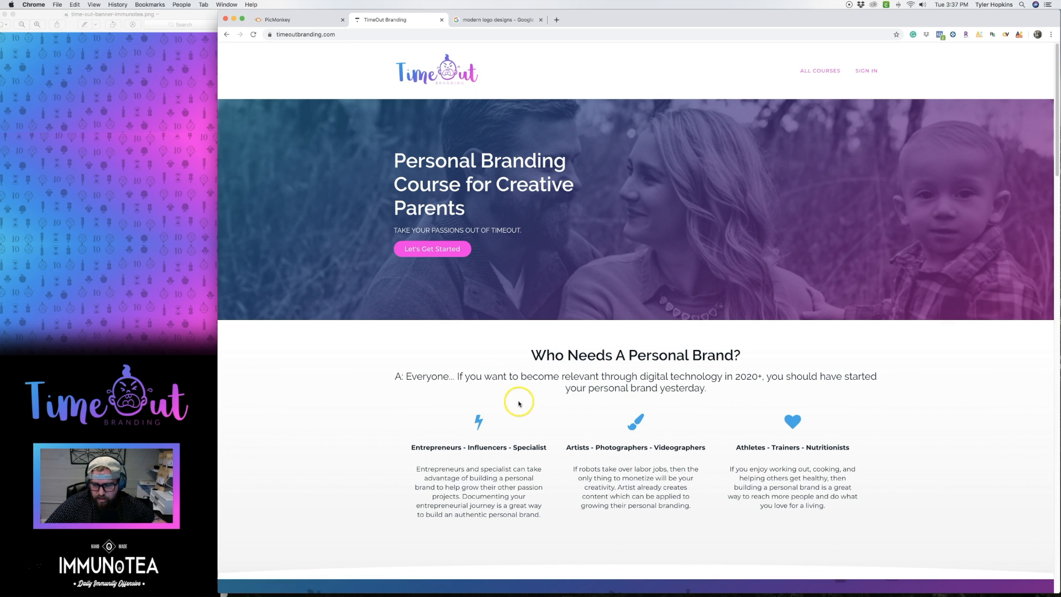
scroll(434, 397, down, 8)
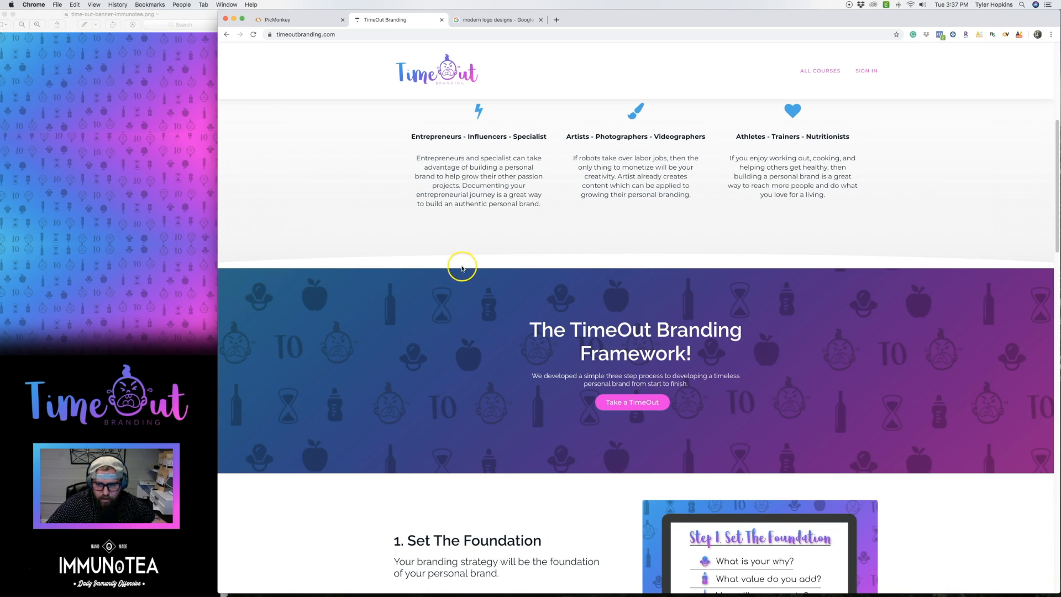
scroll(442, 174, up, 5)
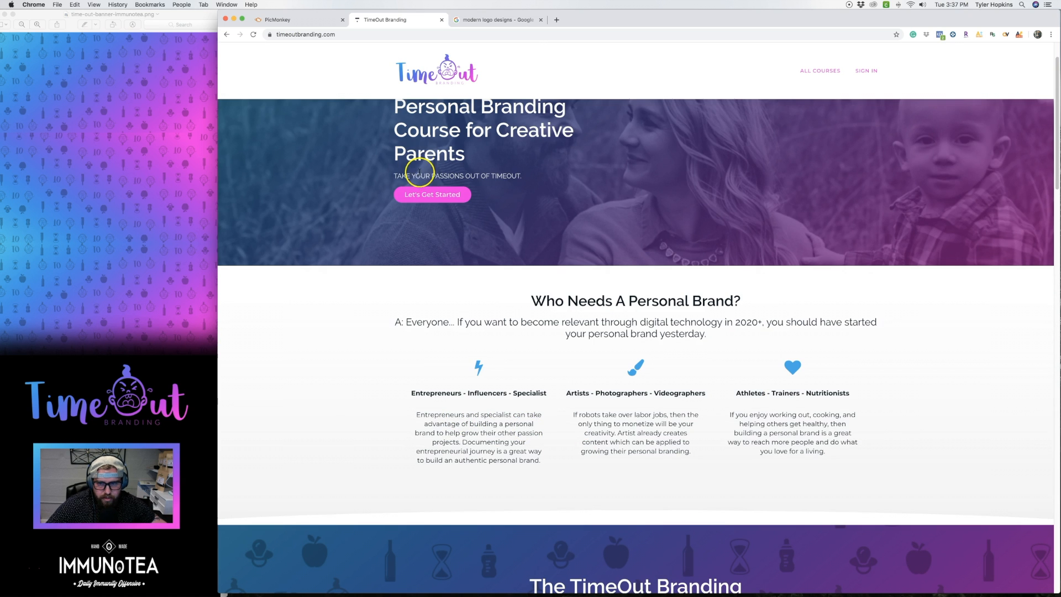
scroll(372, 409, down, 4)
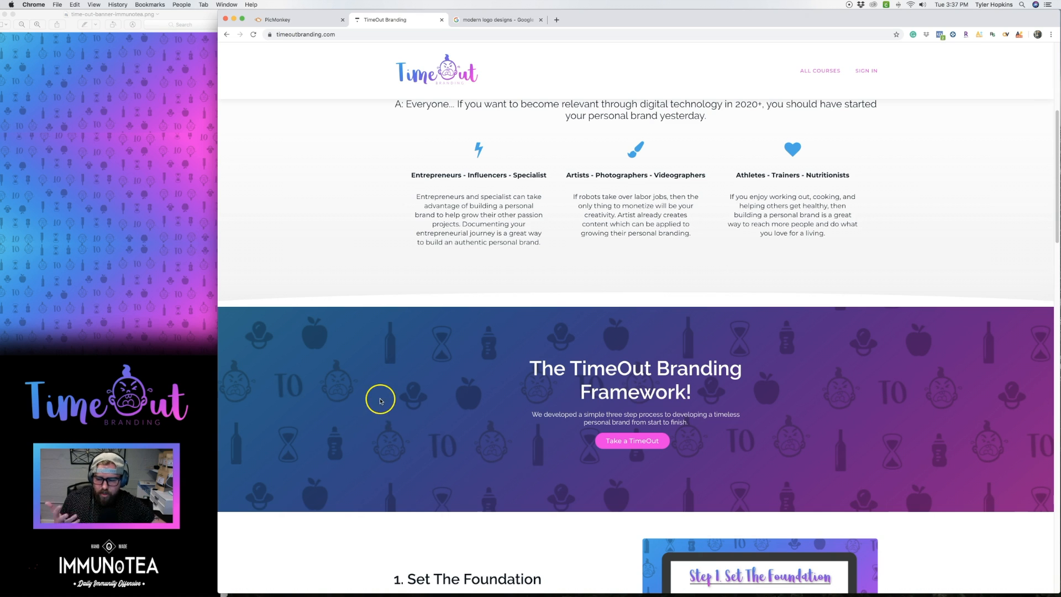
scroll(393, 391, down, 6)
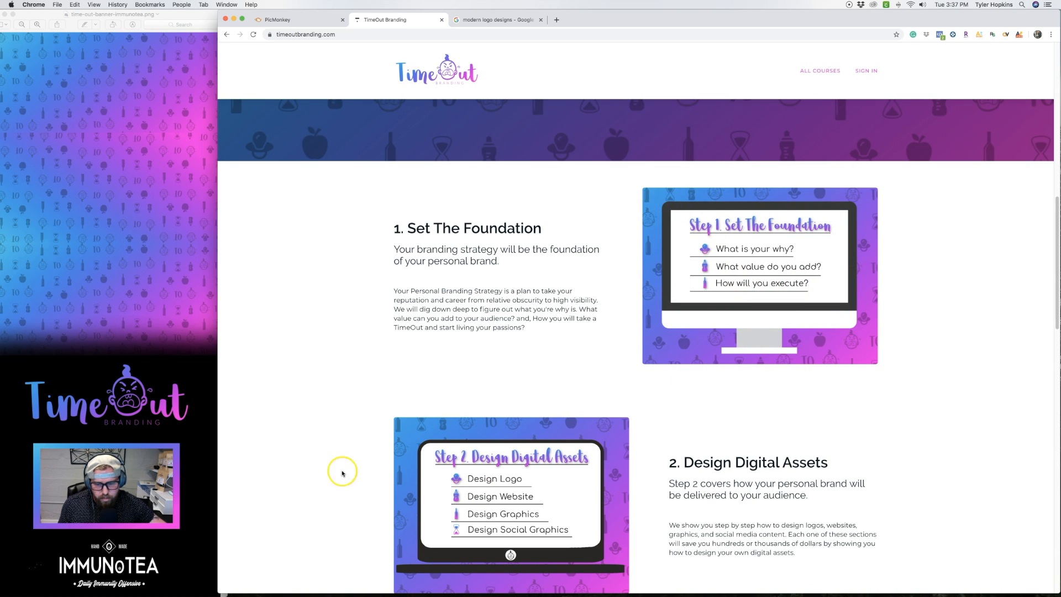
scroll(310, 458, down, 5)
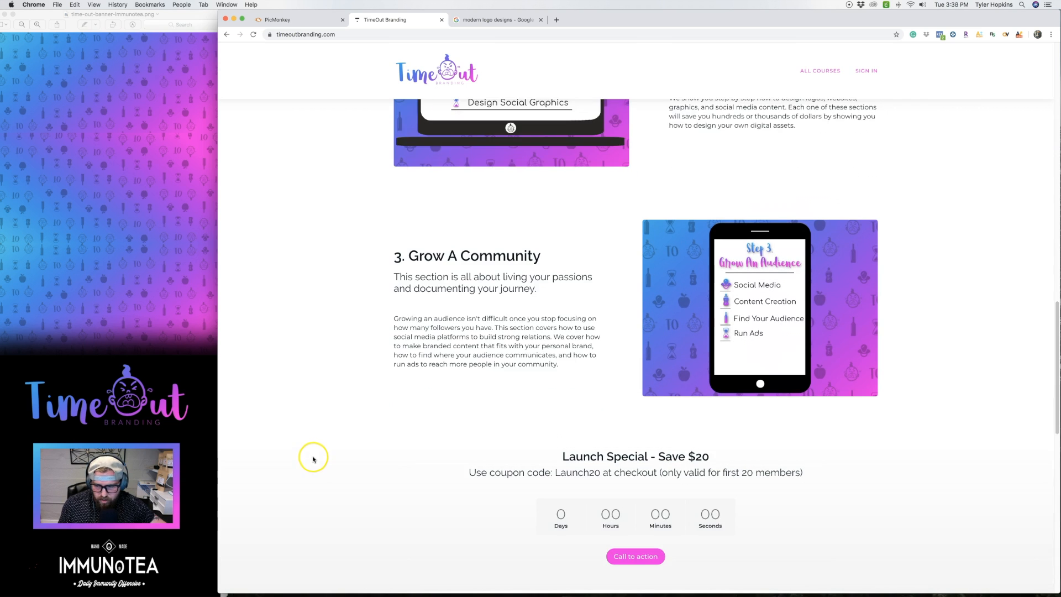
scroll(320, 451, up, 8)
scroll(321, 446, up, 5)
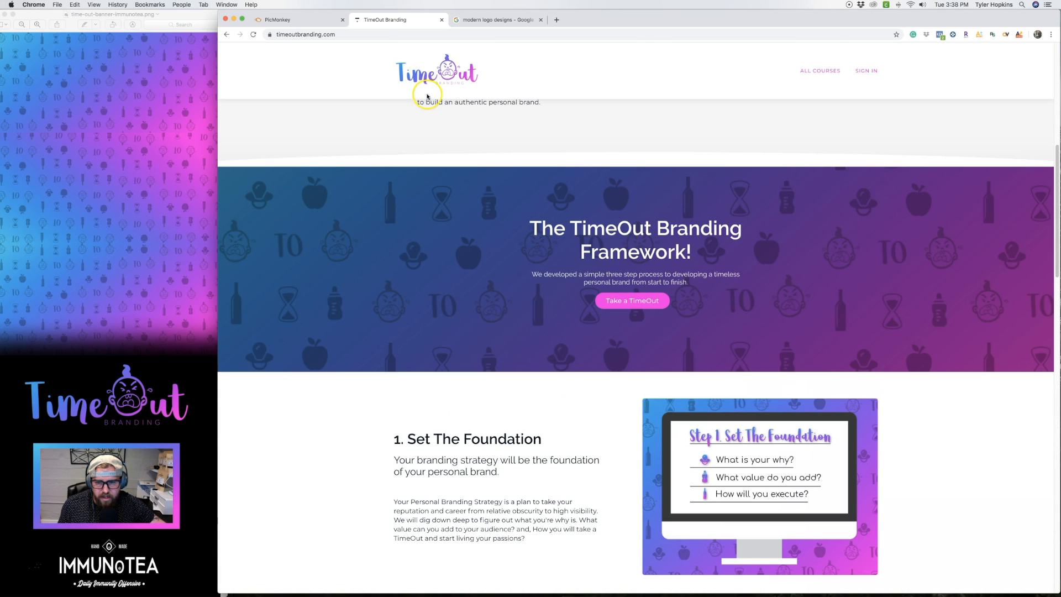
Step: Return to the blank PicMonkey canvas and add a text layer in the Wildemount font
click(301, 20)
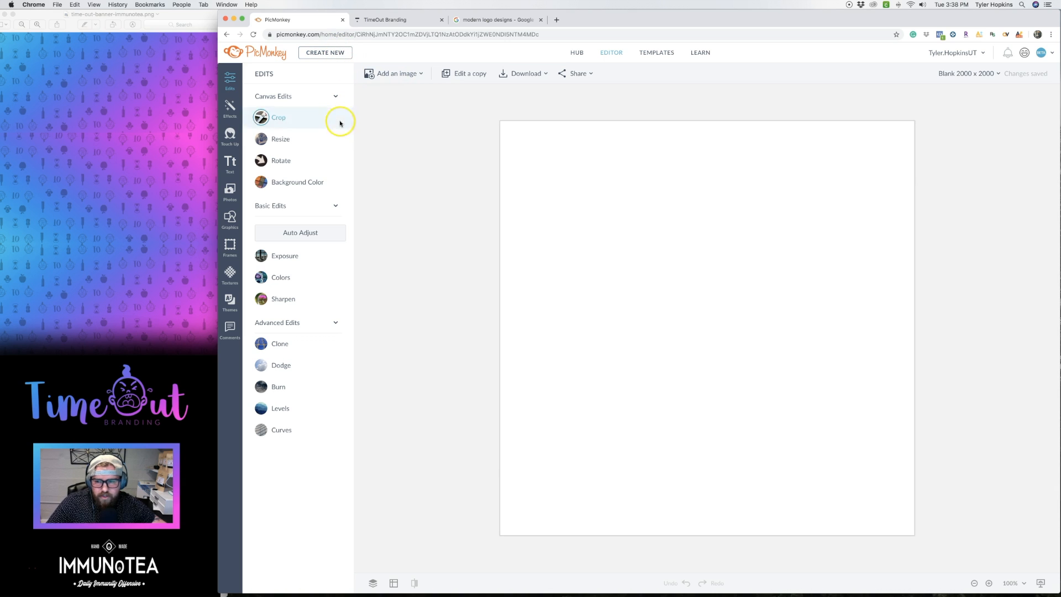
click(228, 166)
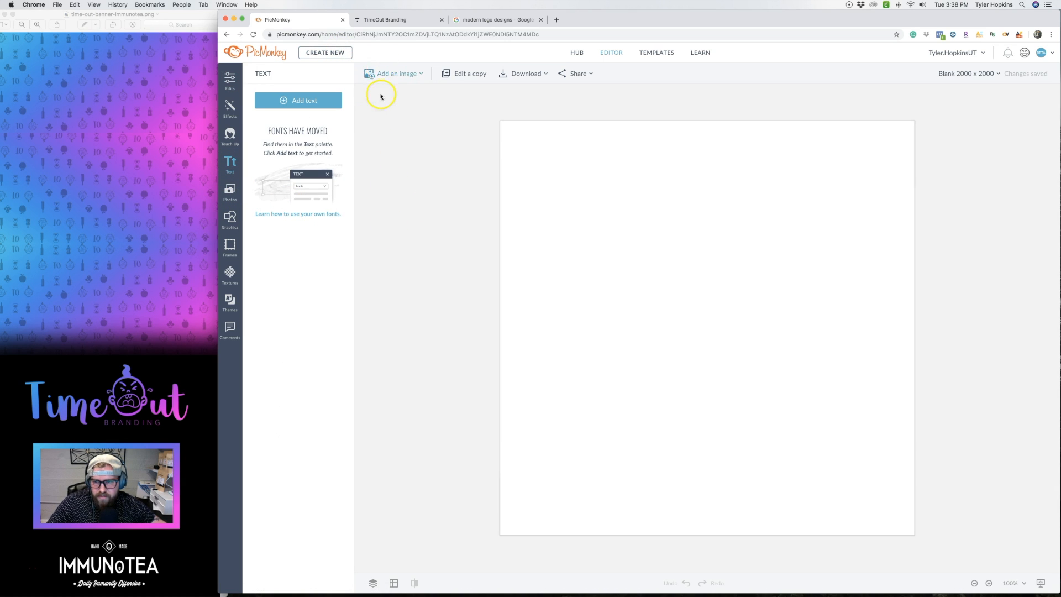
click(310, 103)
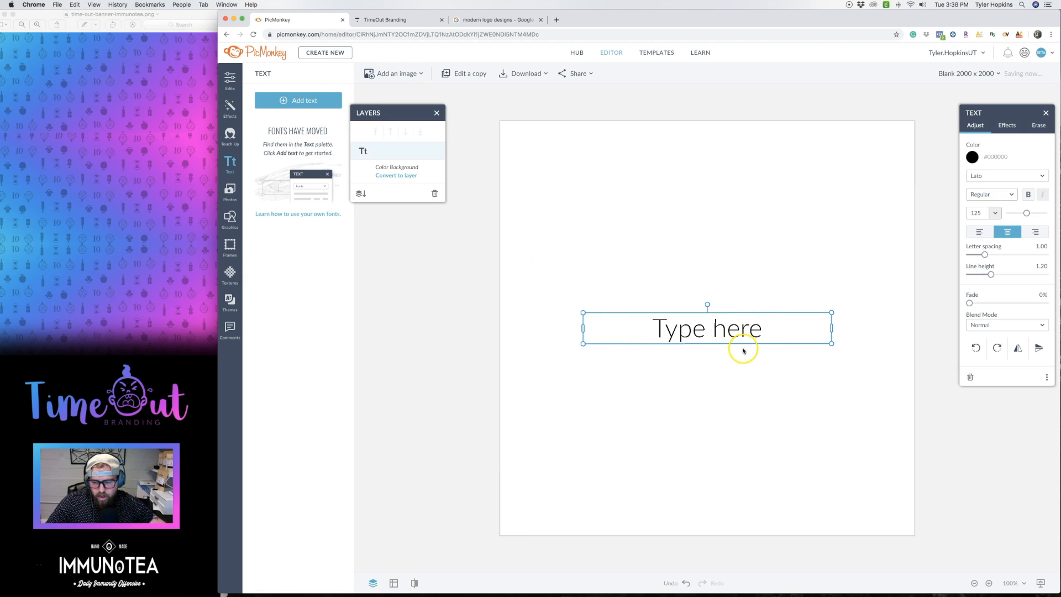
click(1002, 177)
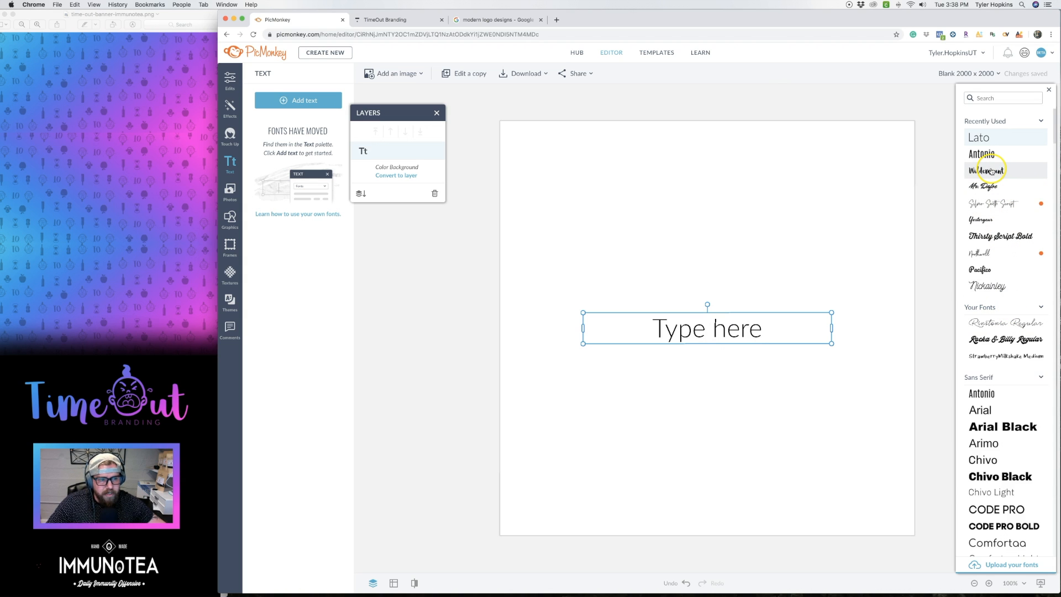
click(991, 171)
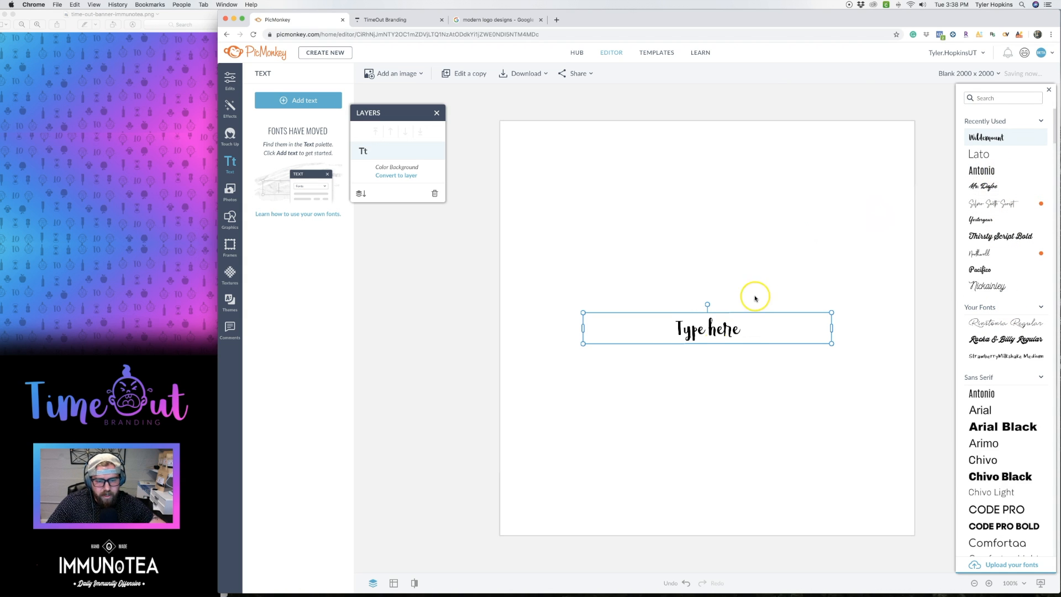
Step: Replace the placeholder text with "Time Out"
click(724, 335)
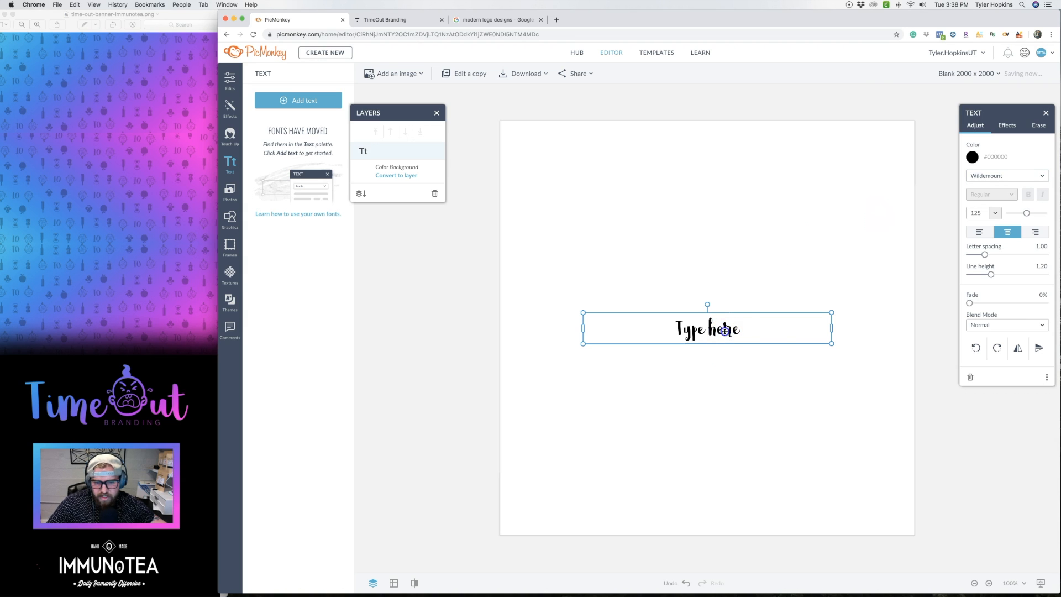
click(725, 331)
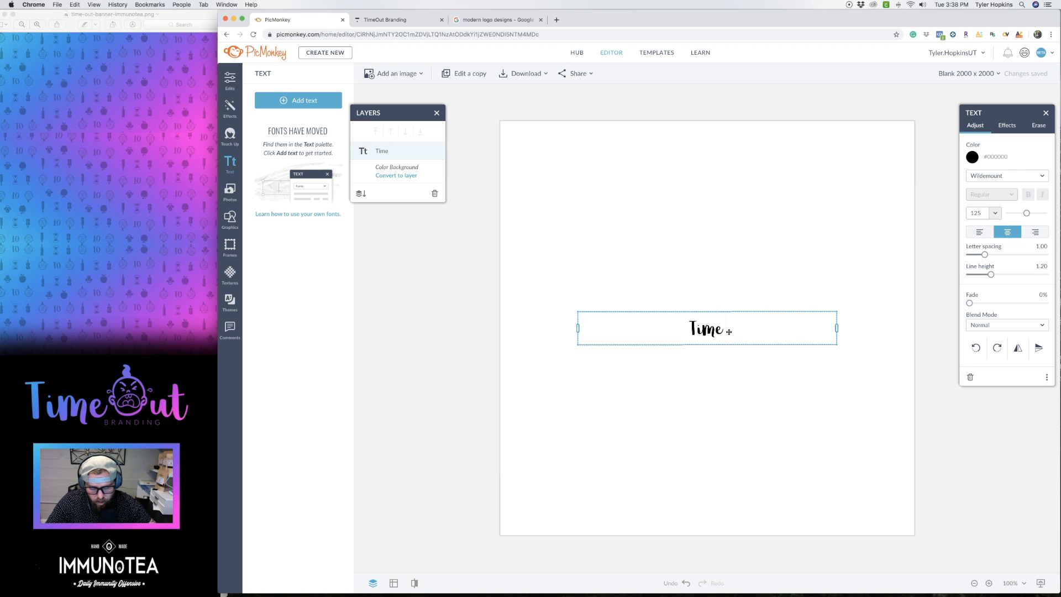
text(ut)
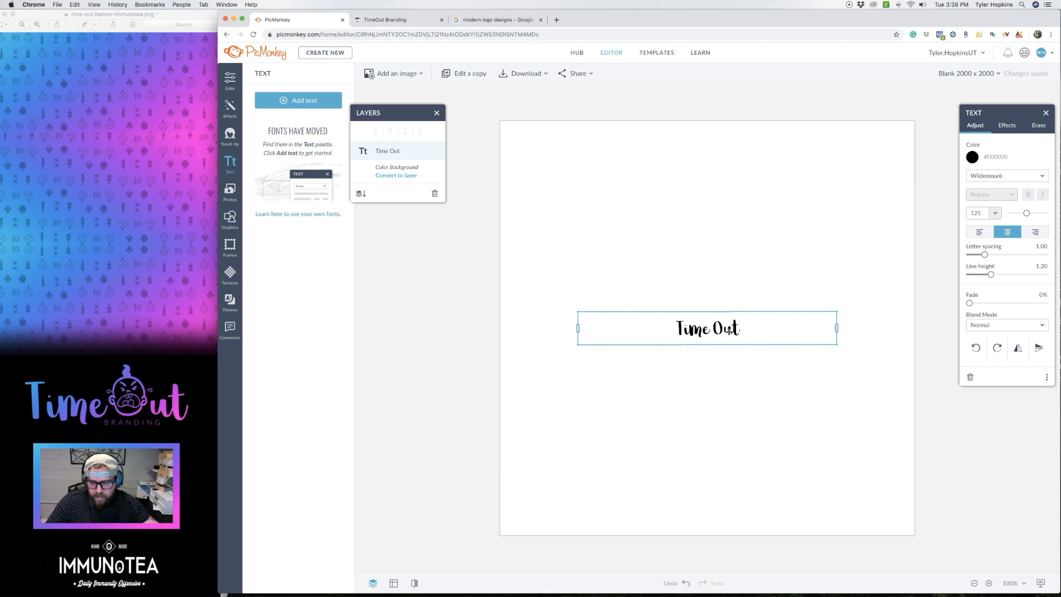
click(734, 383)
Step: Reposition the "Time Out" text around the canvas center and enlarge it to font size 564
drag(584, 311, 483, 257)
drag(649, 319, 704, 328)
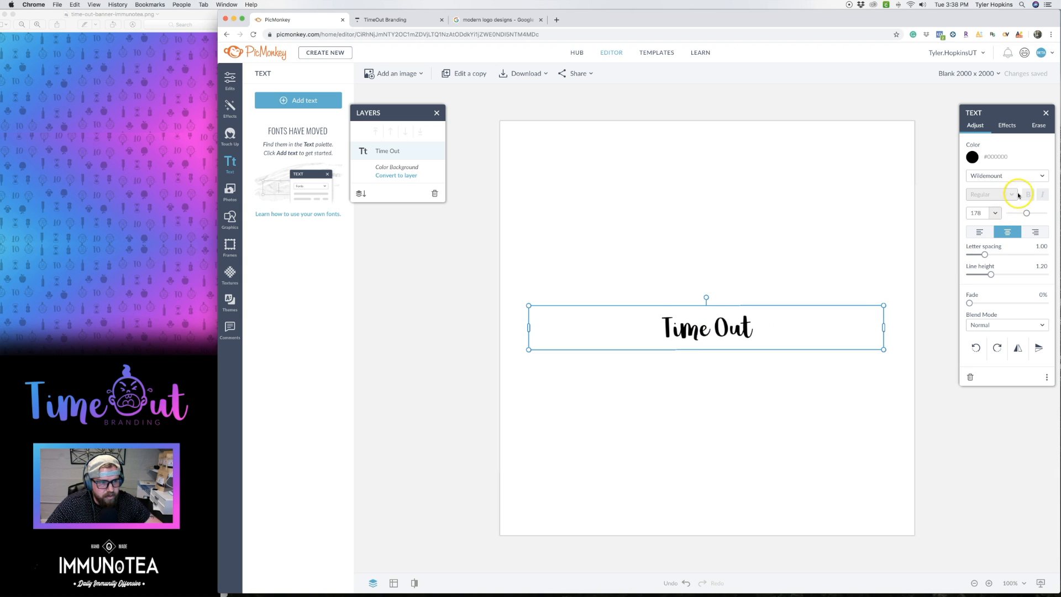
drag(1028, 214, 1044, 216)
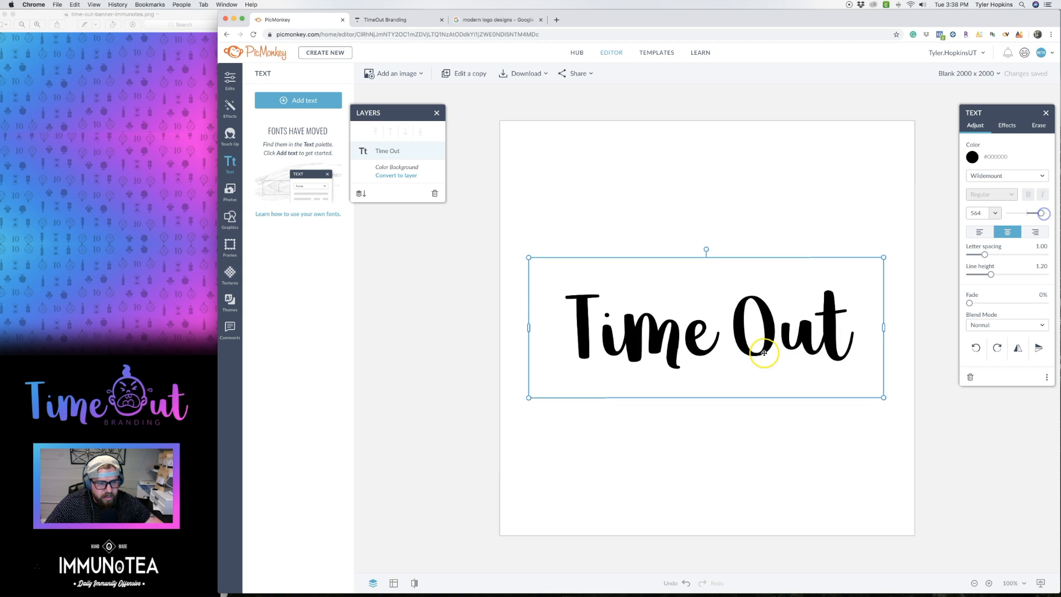
Step: Fit the "Time Out" text box to the full canvas width and increase the font size to 711
drag(884, 327, 938, 329)
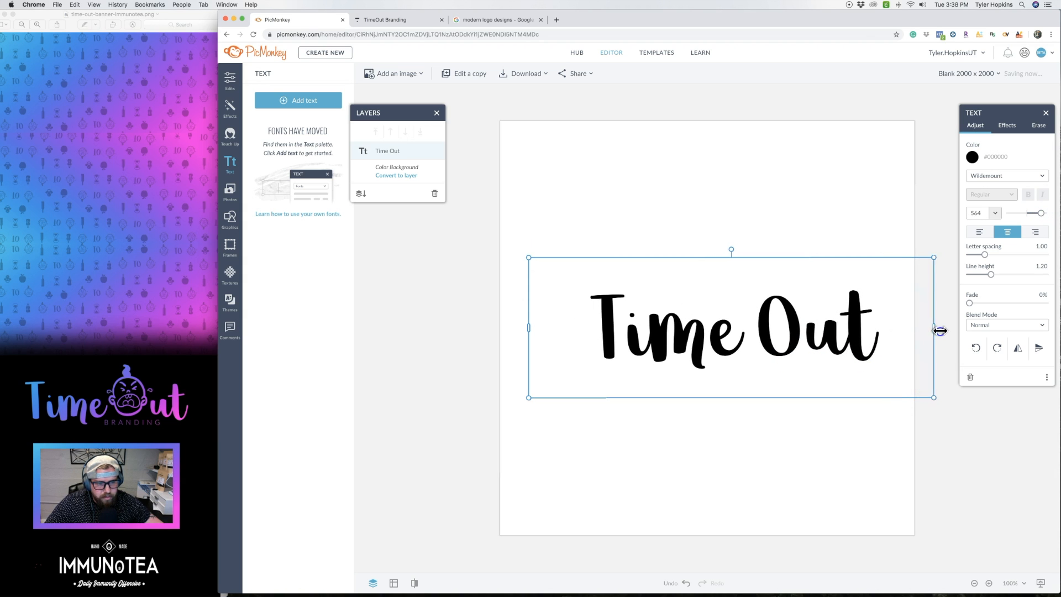
drag(785, 329, 776, 327)
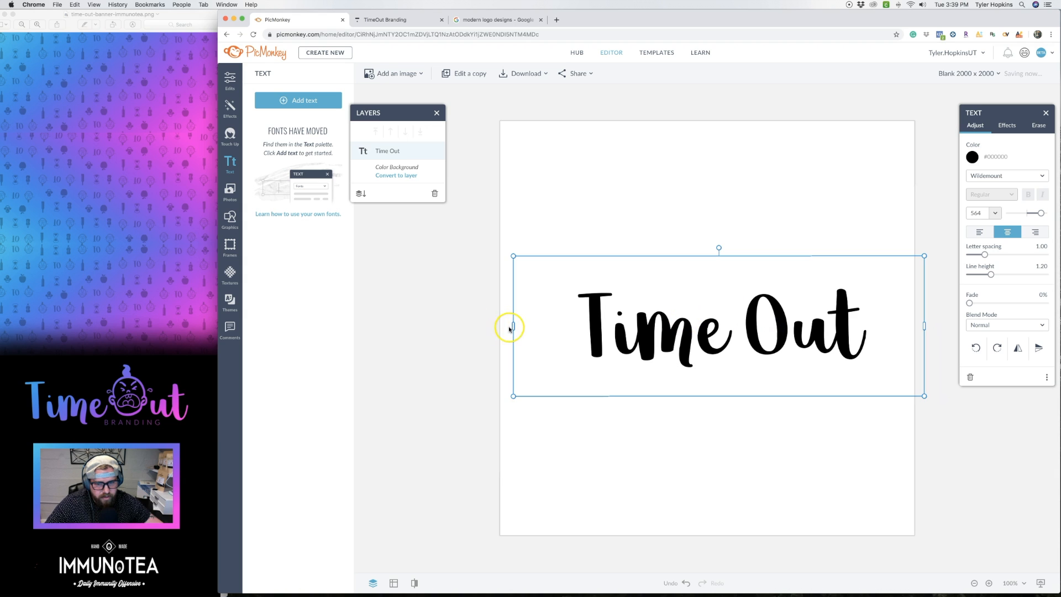
drag(510, 326, 500, 325)
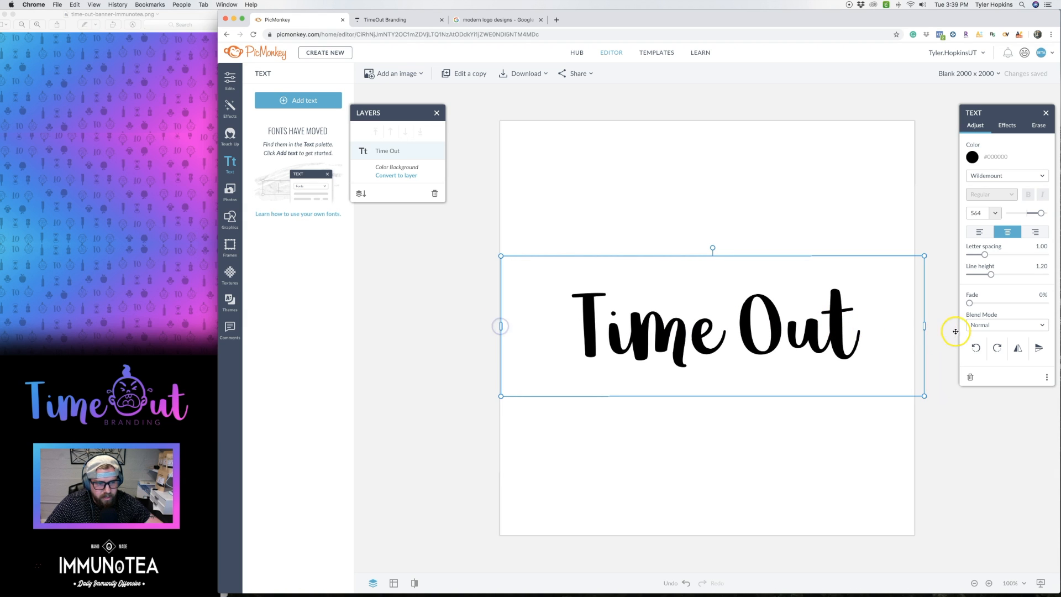
drag(925, 326, 914, 326)
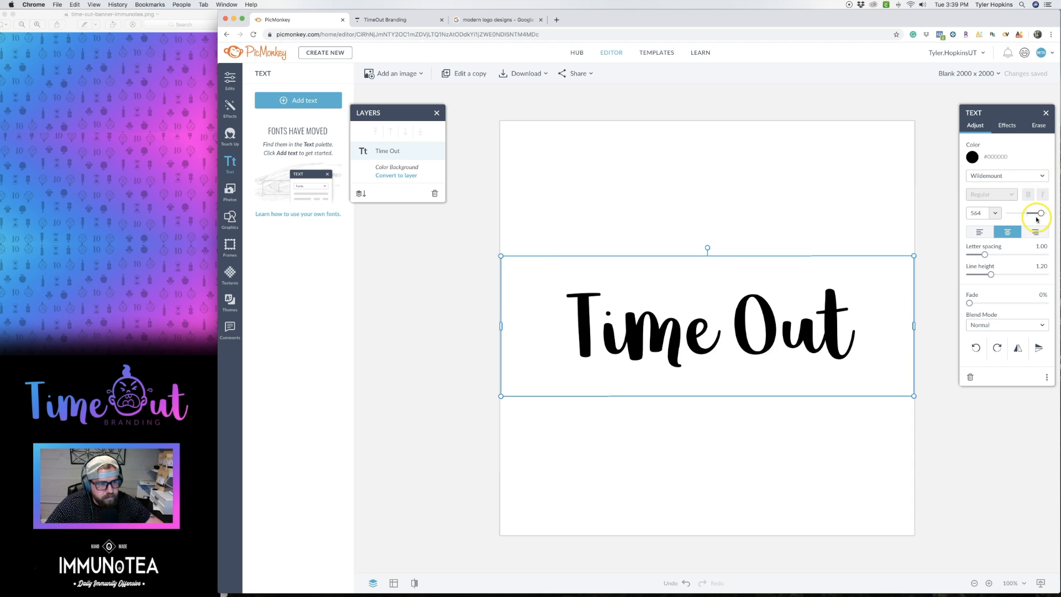
drag(1041, 215, 1048, 214)
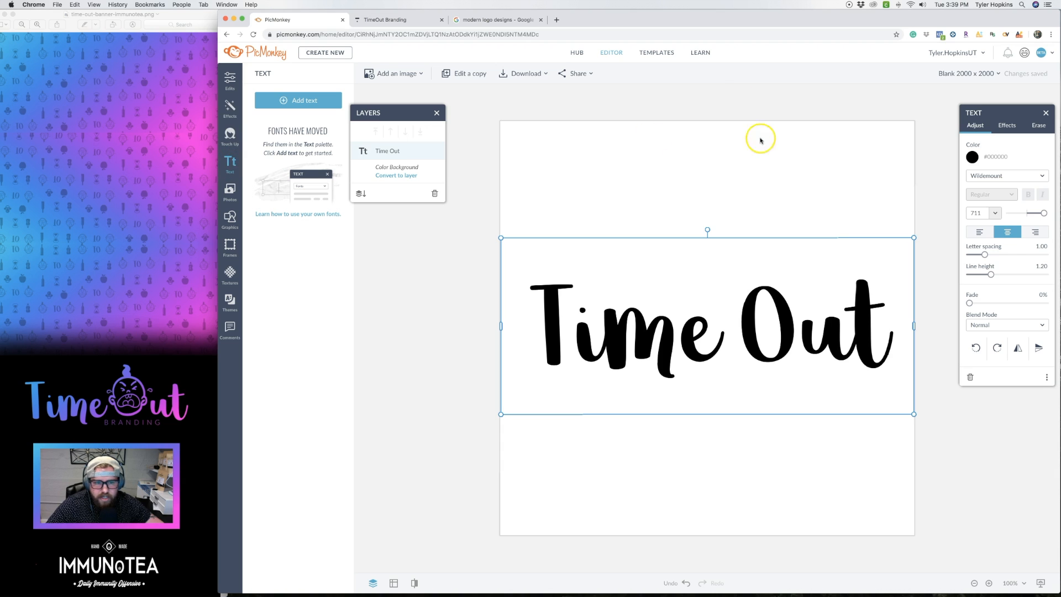
Step: Examine the fonts available for the "Time Out" text, including recently used and uploaded ones
click(1008, 175)
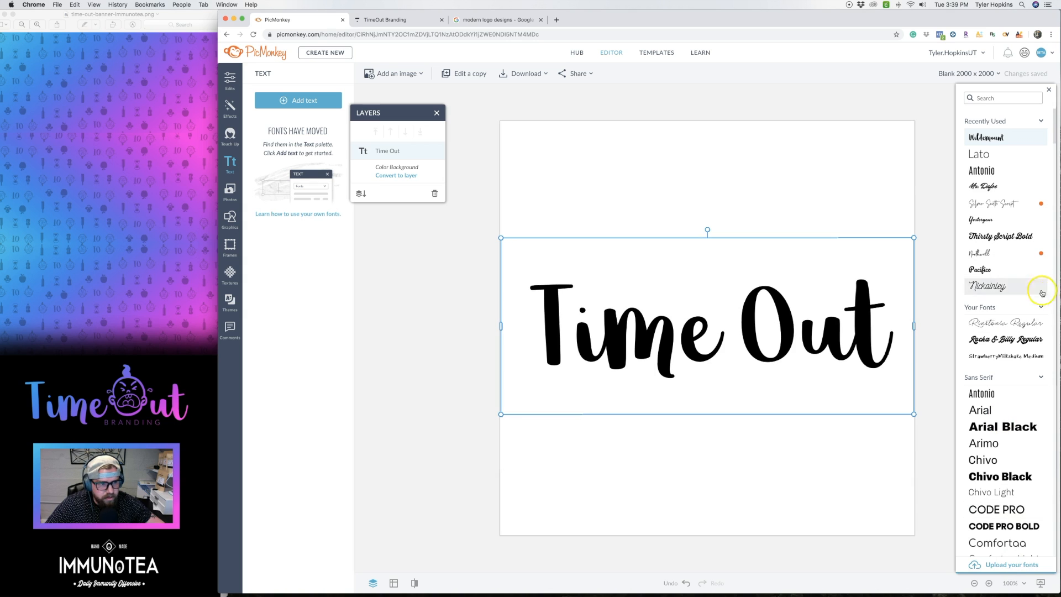
click(423, 296)
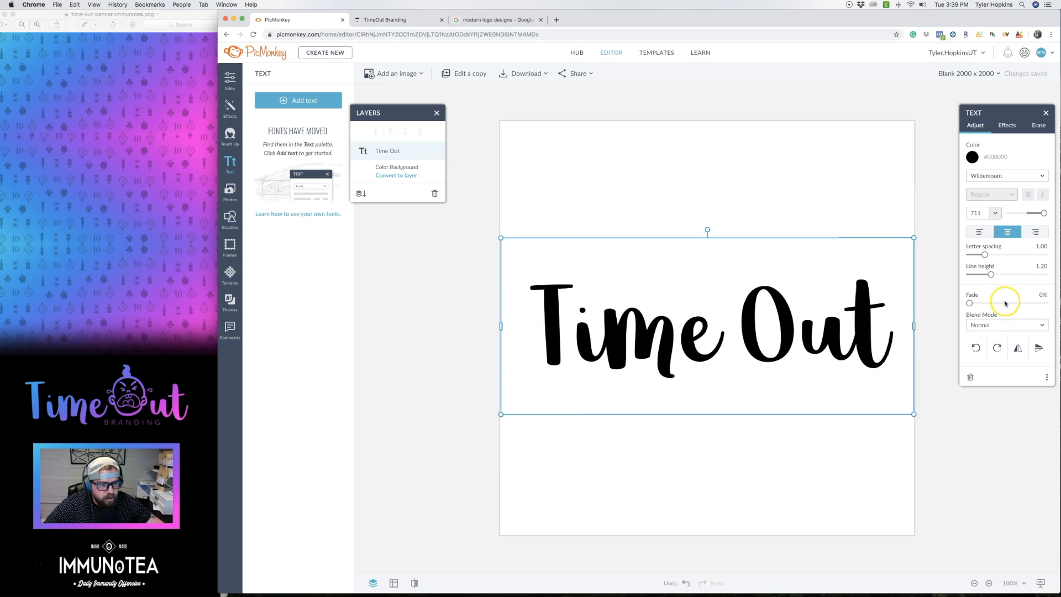
click(1003, 175)
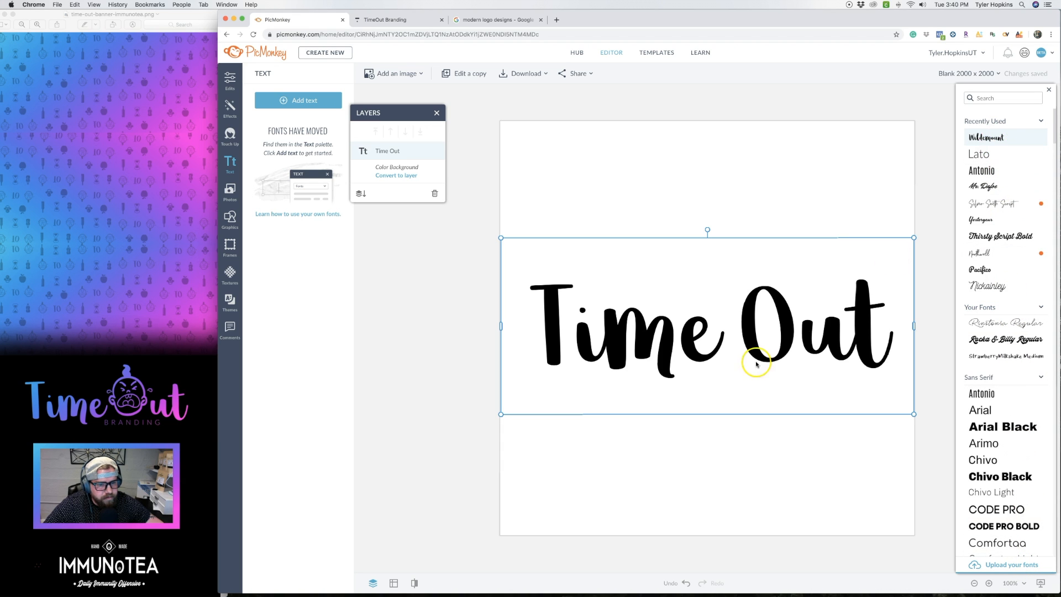
Step: Close the font list and open the Vecteezy free-vector site in a new browser tab
click(639, 445)
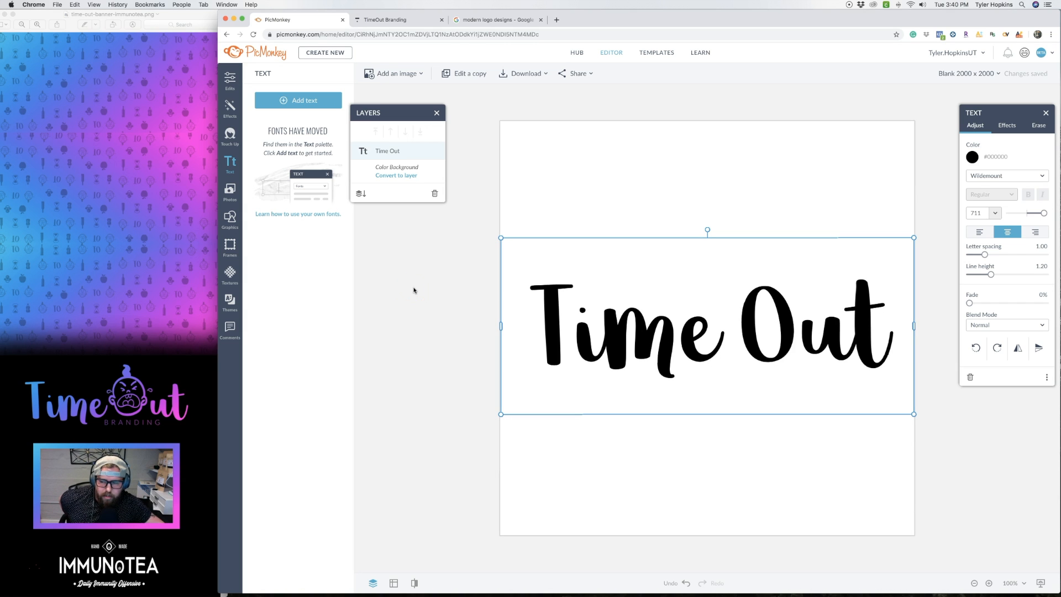
click(136, 391)
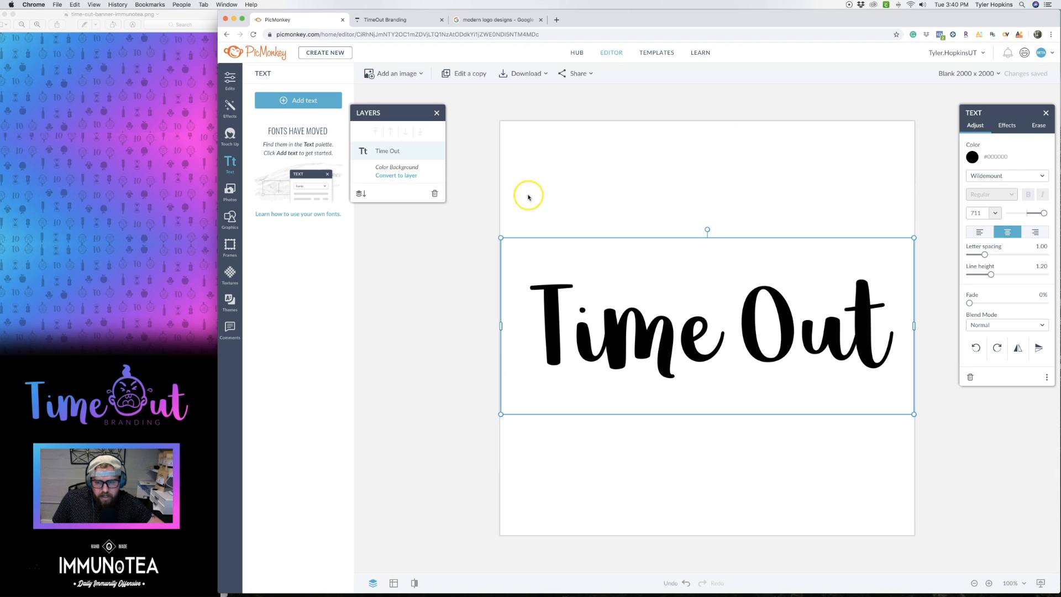
click(557, 20)
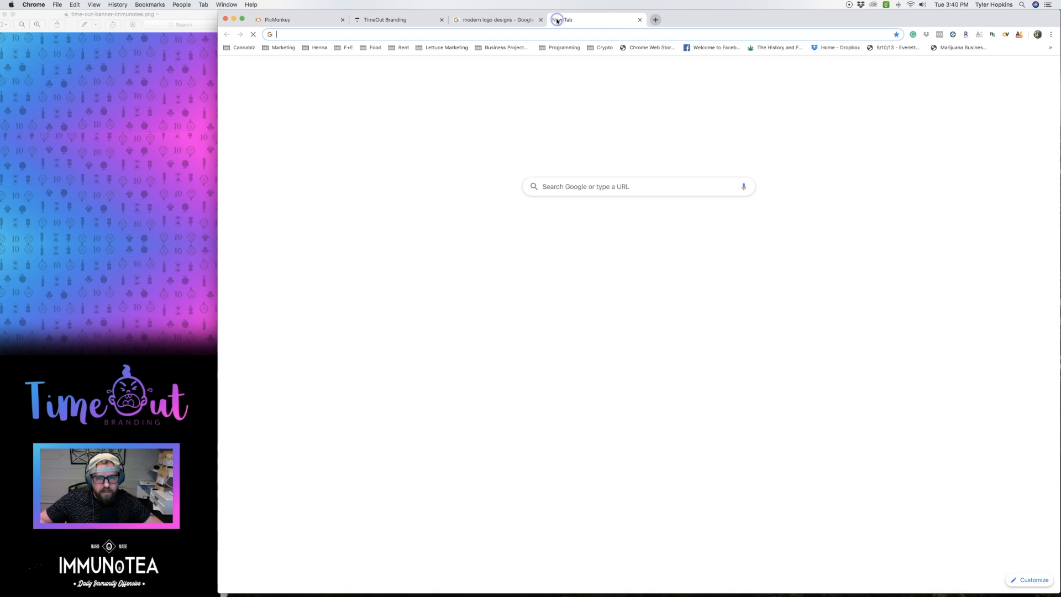
text(vec)
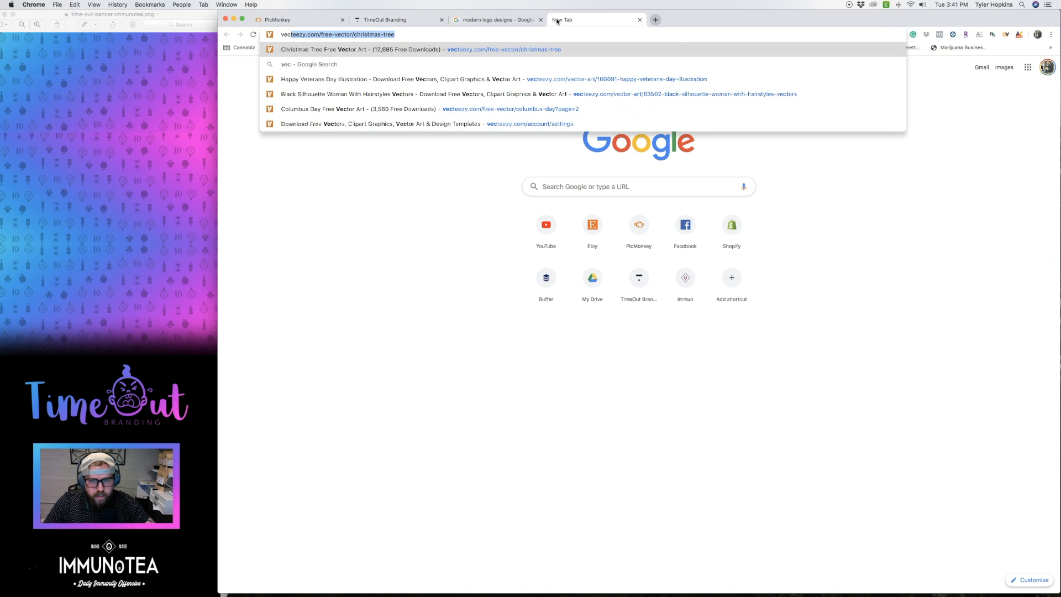
key(Return)
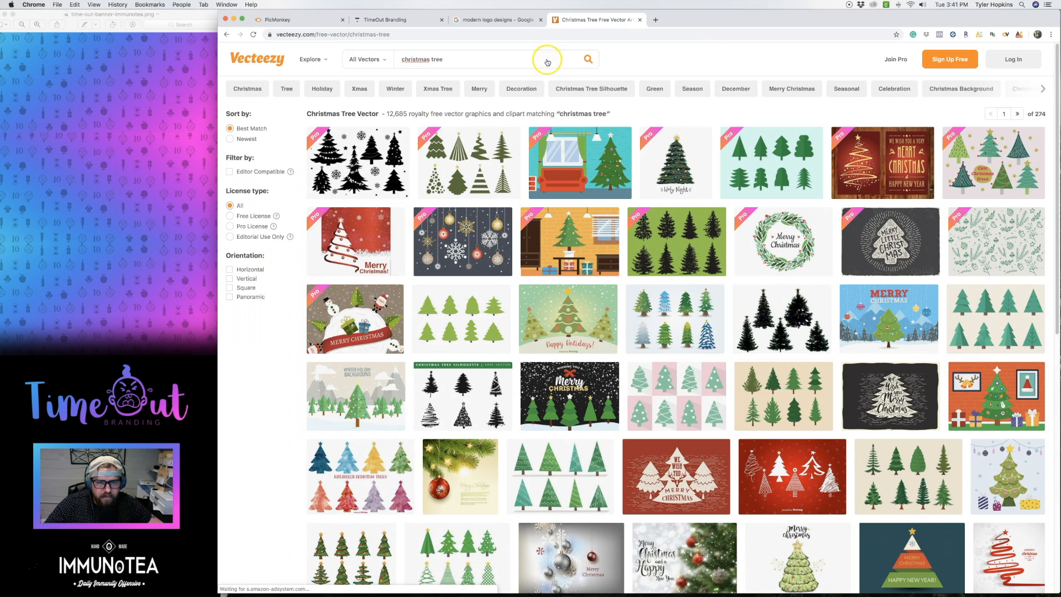
Step: Search Vecteezy's vectors for "crying baby", close the pop-up window, and open the Hand Drawn Crying Baby Set
click(531, 56)
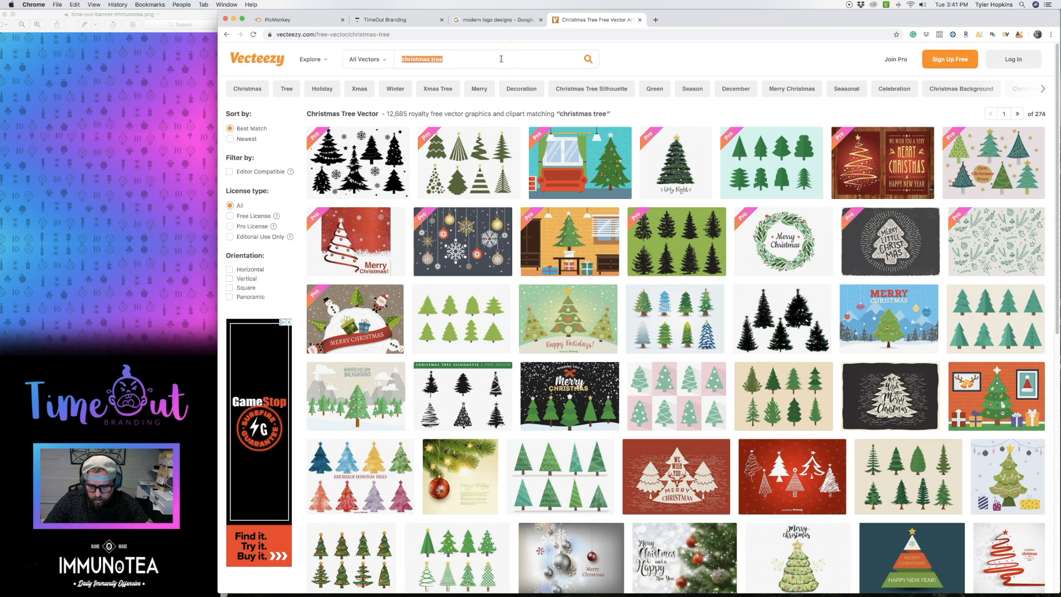
text(crying baby)
key(Return)
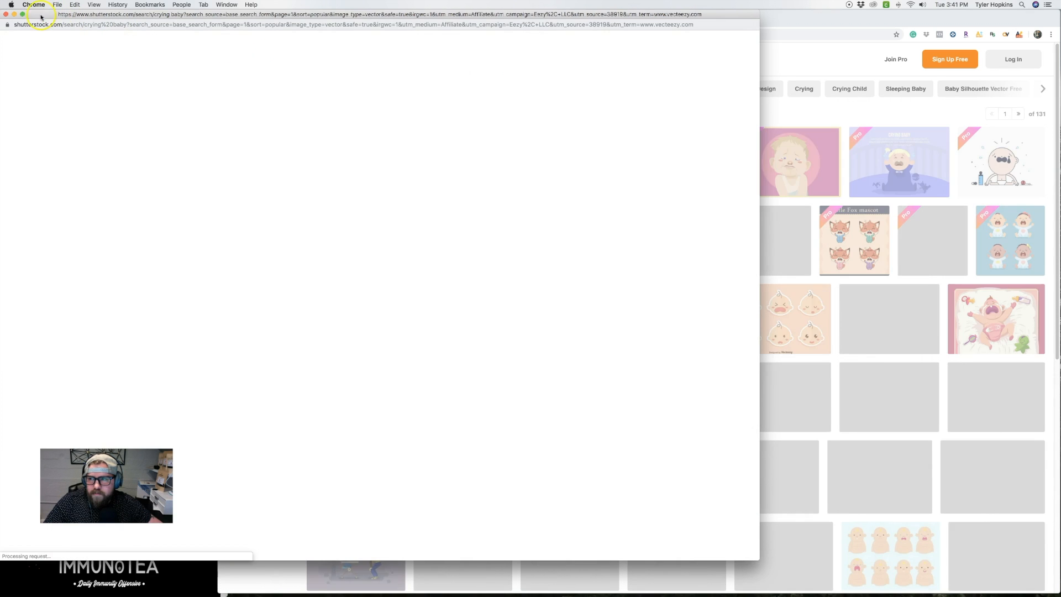
click(6, 14)
click(451, 60)
click(588, 60)
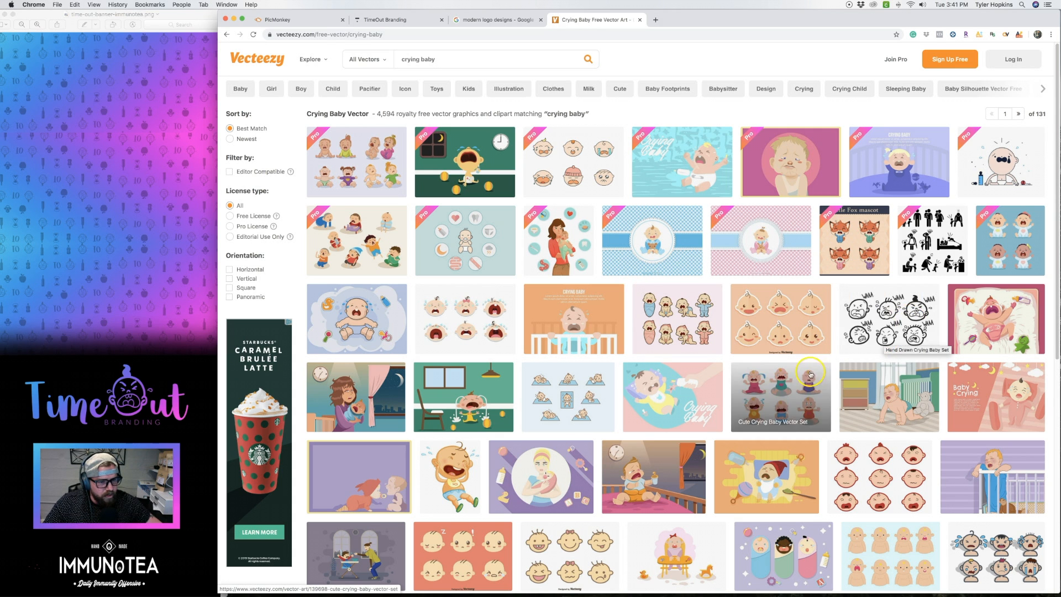
click(896, 323)
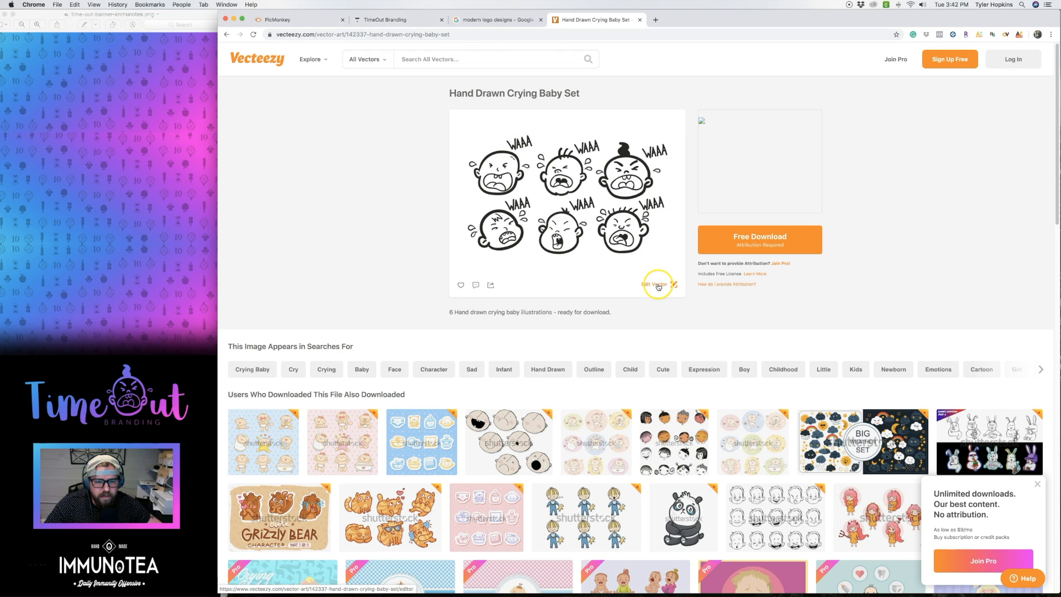
Step: Switch back to PicMonkey and add the black crying-baby logo image from the computer's TimeOut Branding folder
click(309, 20)
click(459, 308)
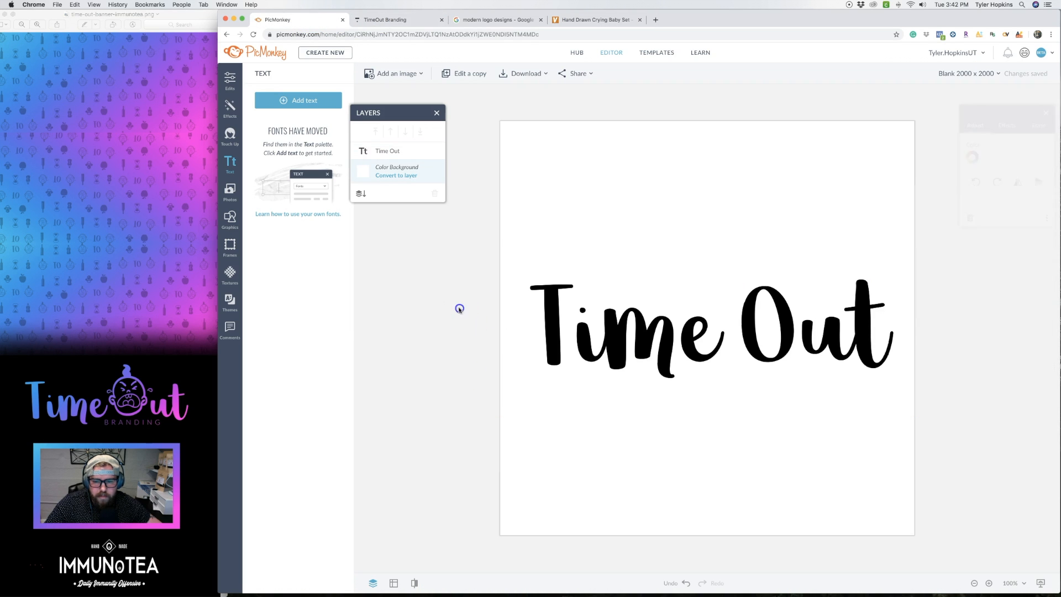
click(398, 75)
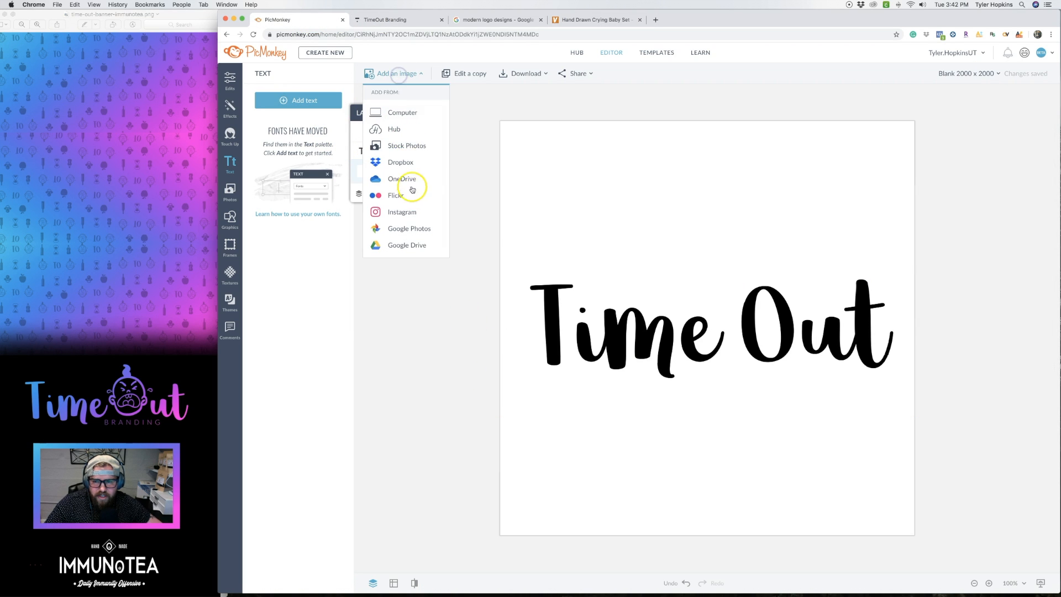
click(412, 115)
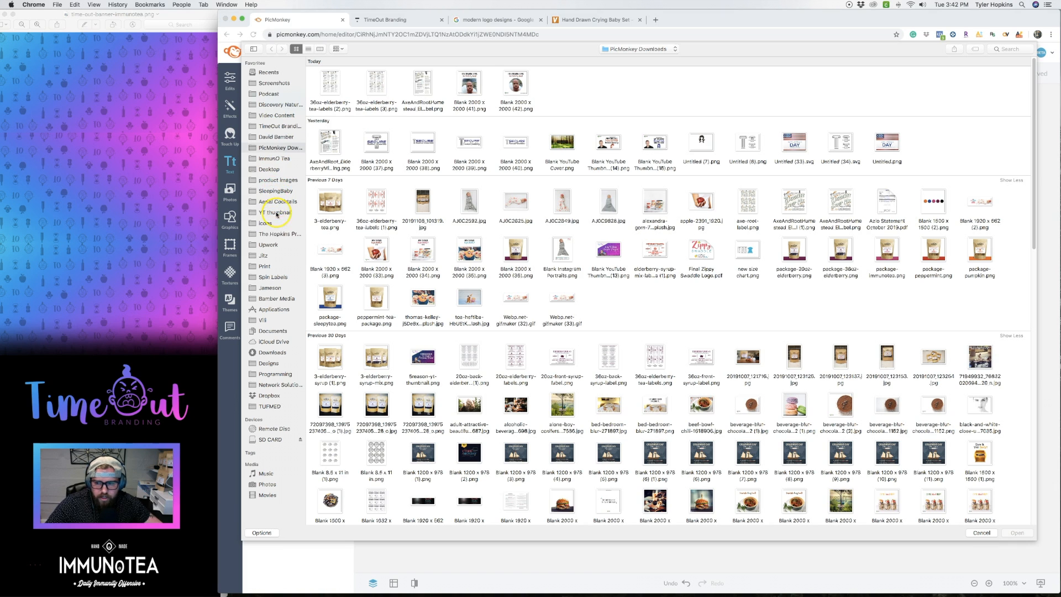
click(278, 127)
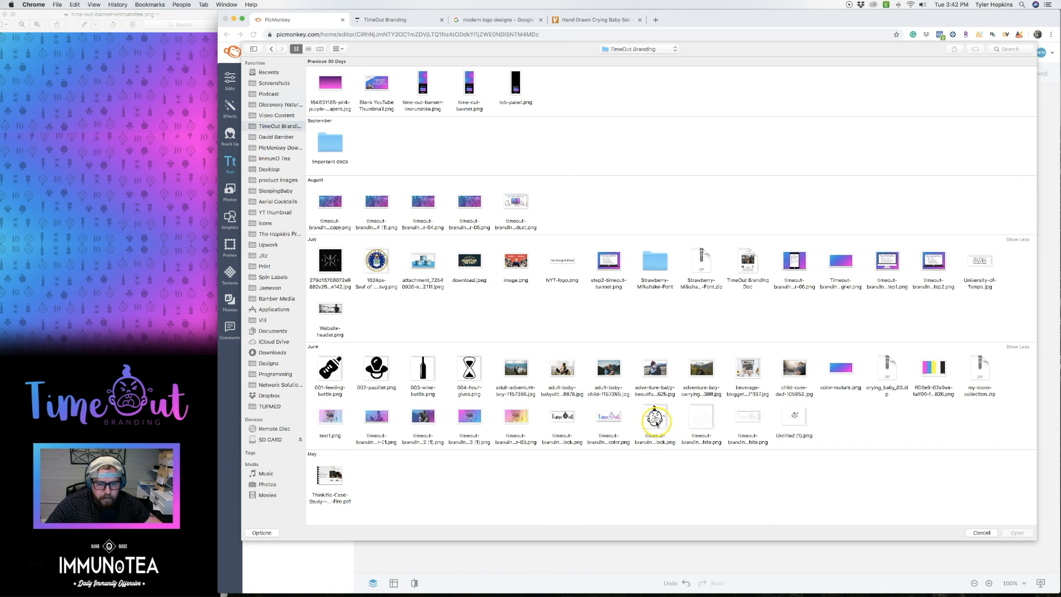
click(655, 422)
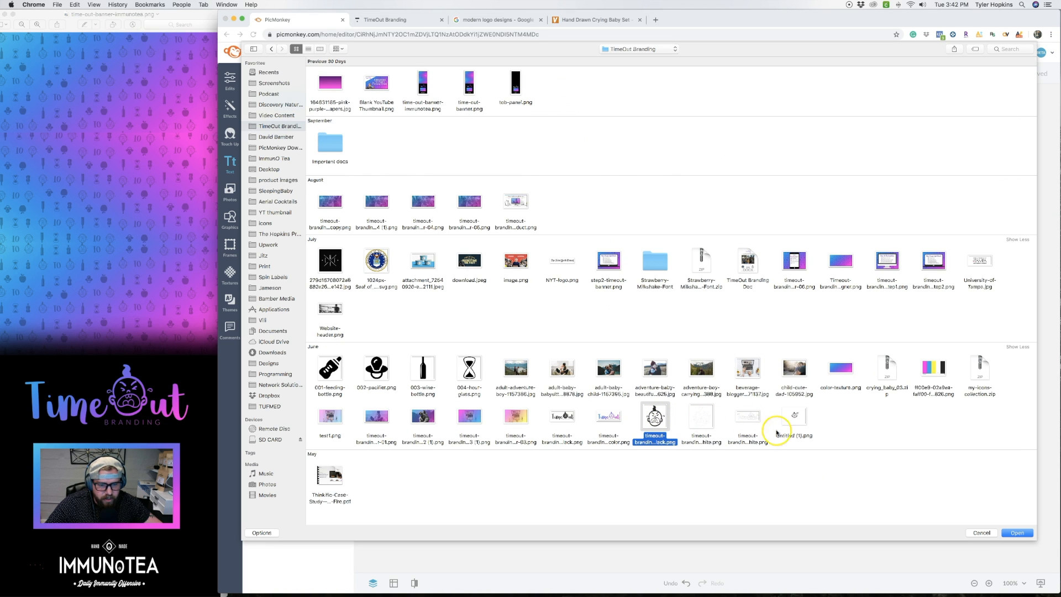
click(1021, 533)
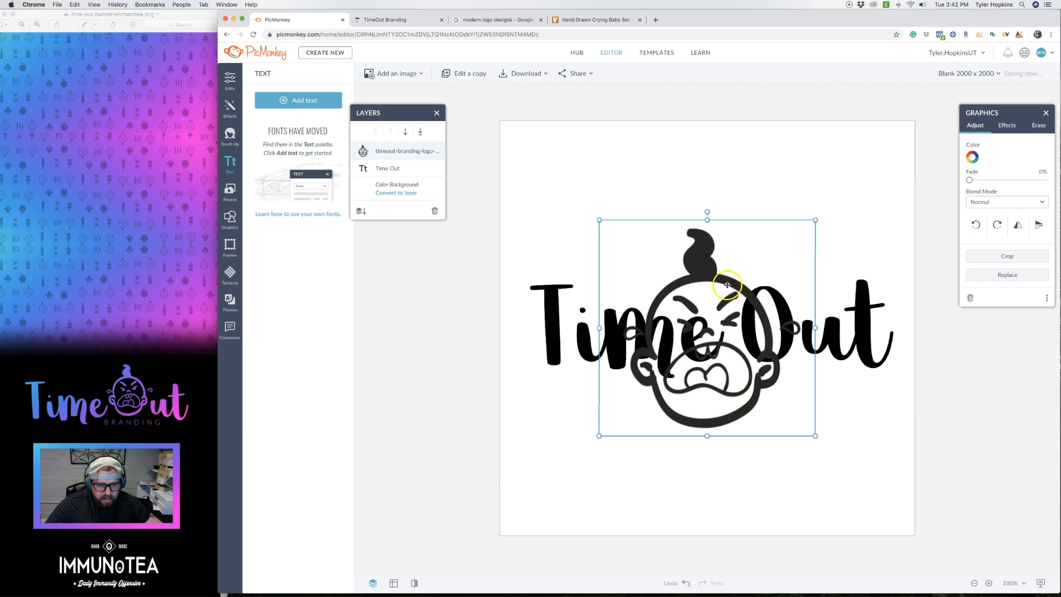
Step: Shrink the crying-baby graphic to roughly letter size and place it over the O of "Out"
drag(815, 219, 711, 301)
drag(653, 399, 757, 330)
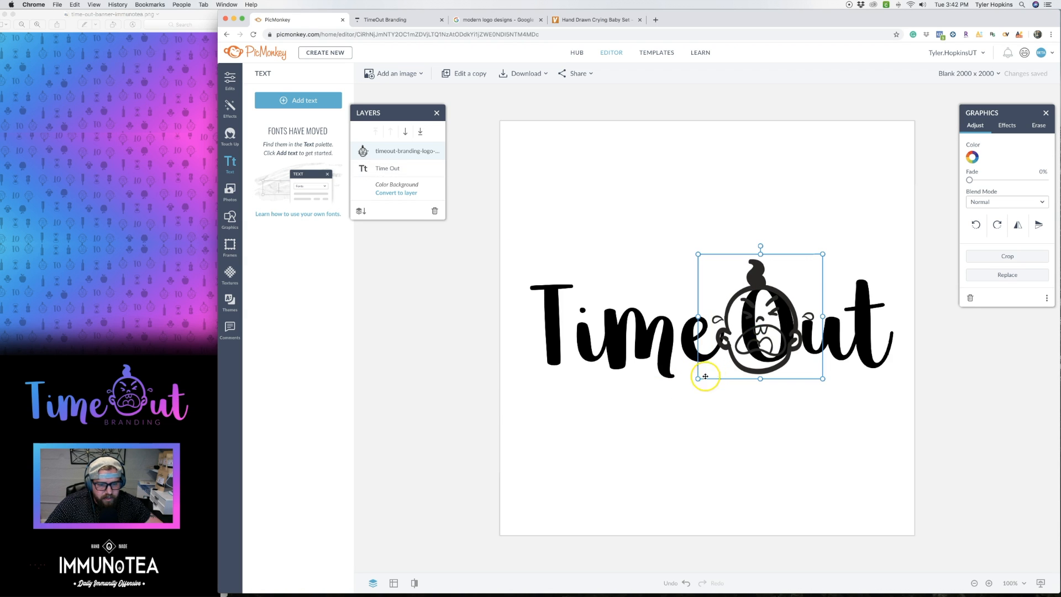
drag(698, 379, 726, 361)
drag(783, 316, 778, 318)
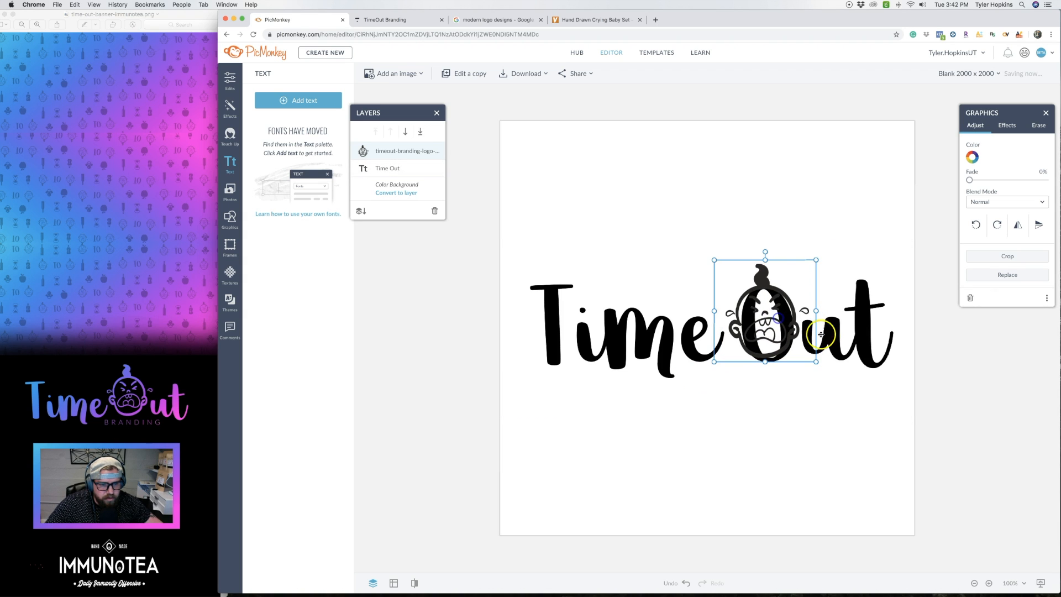
Step: Try to erase the letter O beneath the baby graphic, and undo the erasure
click(839, 332)
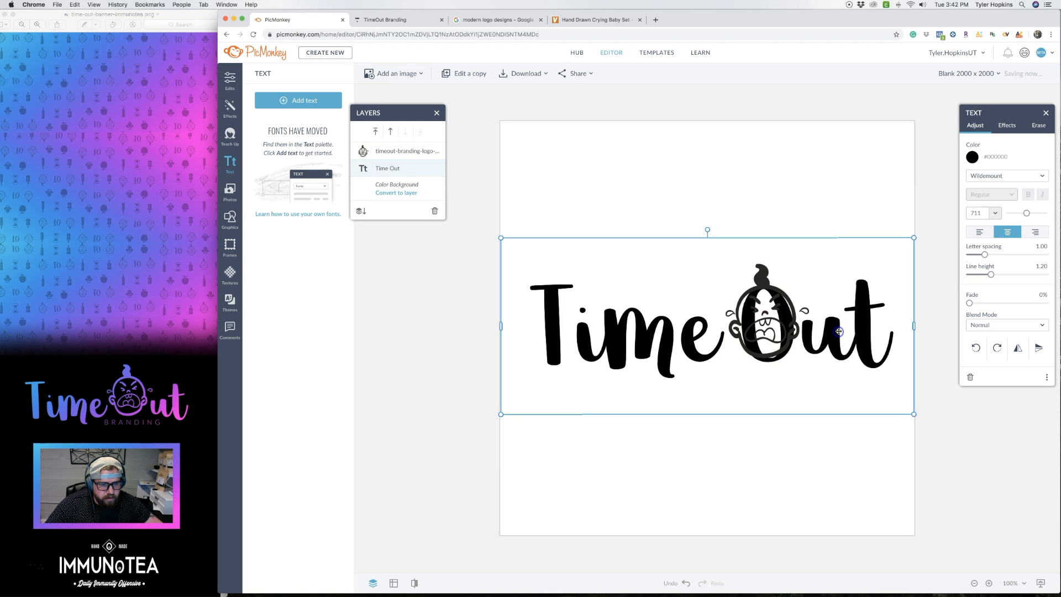
click(1039, 125)
drag(783, 291, 786, 297)
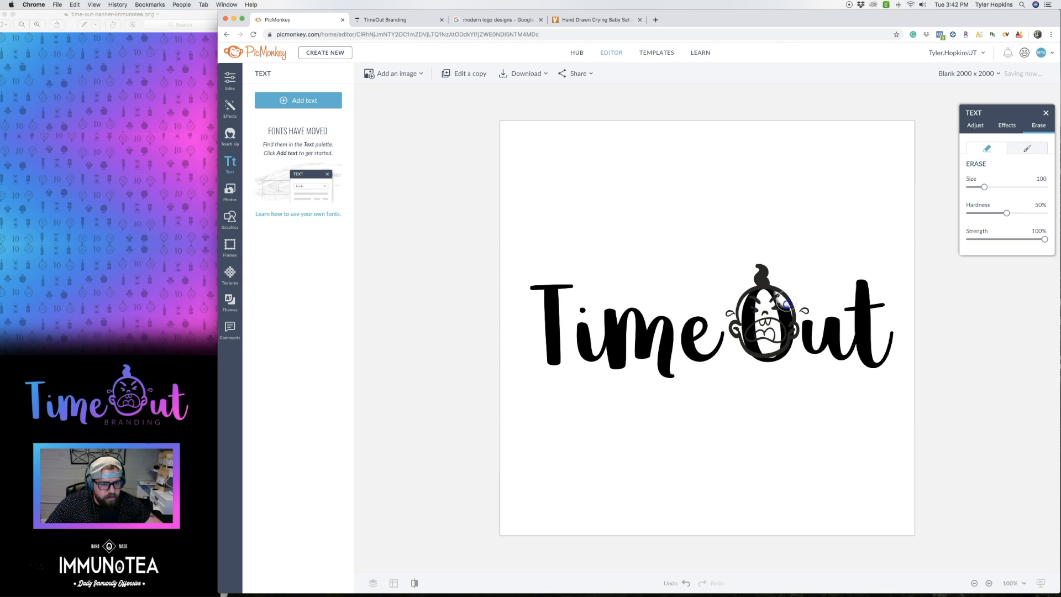
click(794, 456)
click(766, 324)
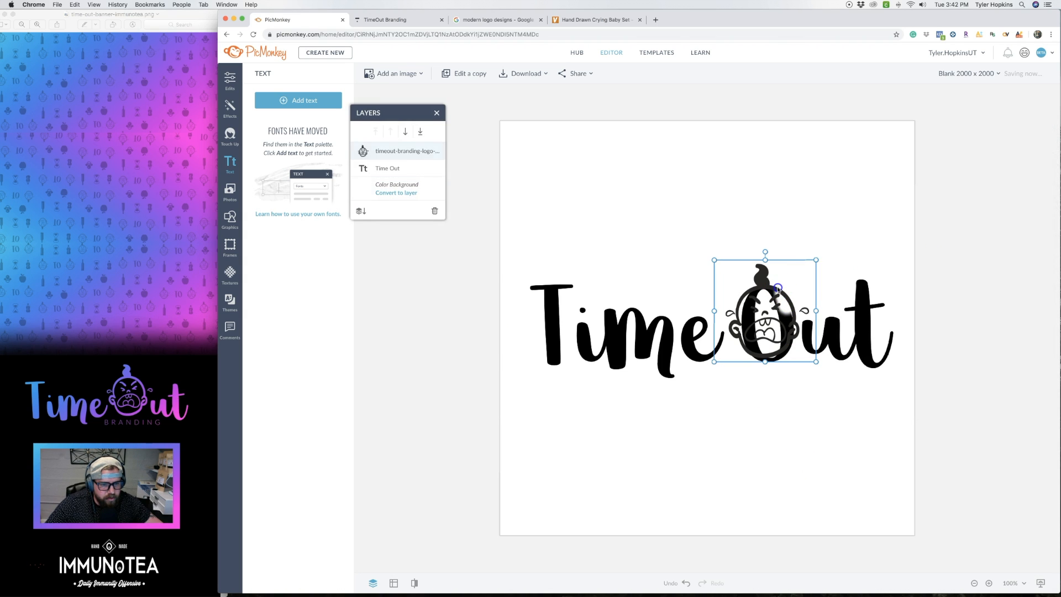
click(686, 584)
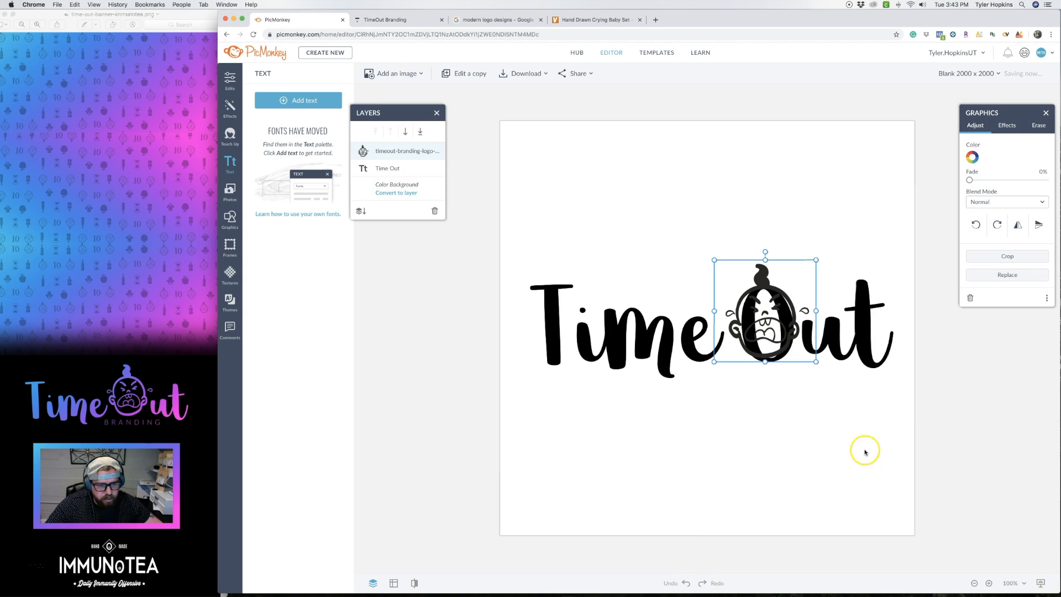
Step: Move the baby graphic above the lettering and erase the whole letter O from the "Time Out" text
click(950, 425)
drag(774, 328, 761, 212)
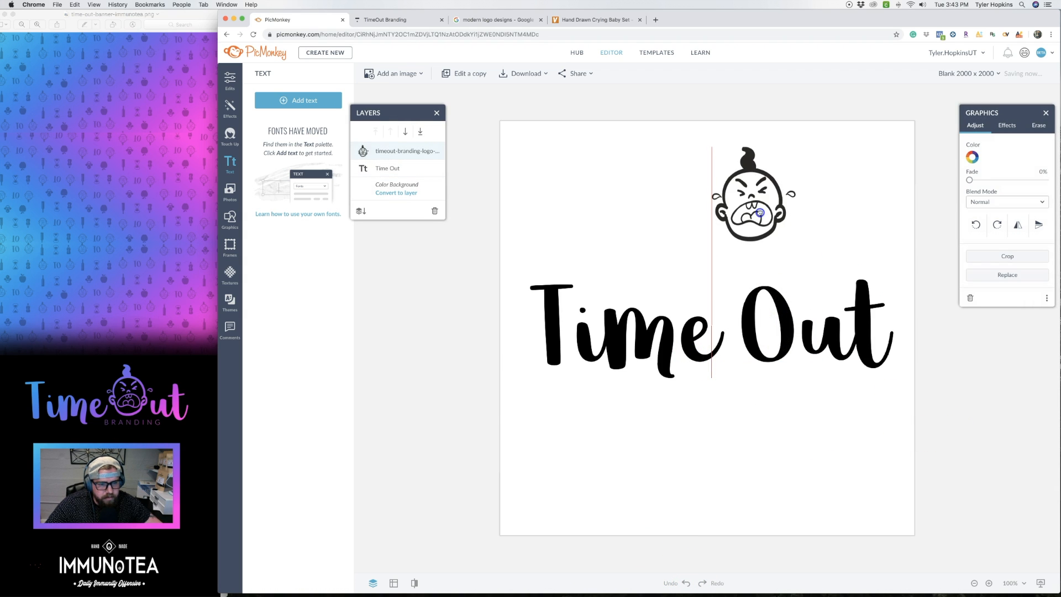
click(774, 362)
click(1040, 126)
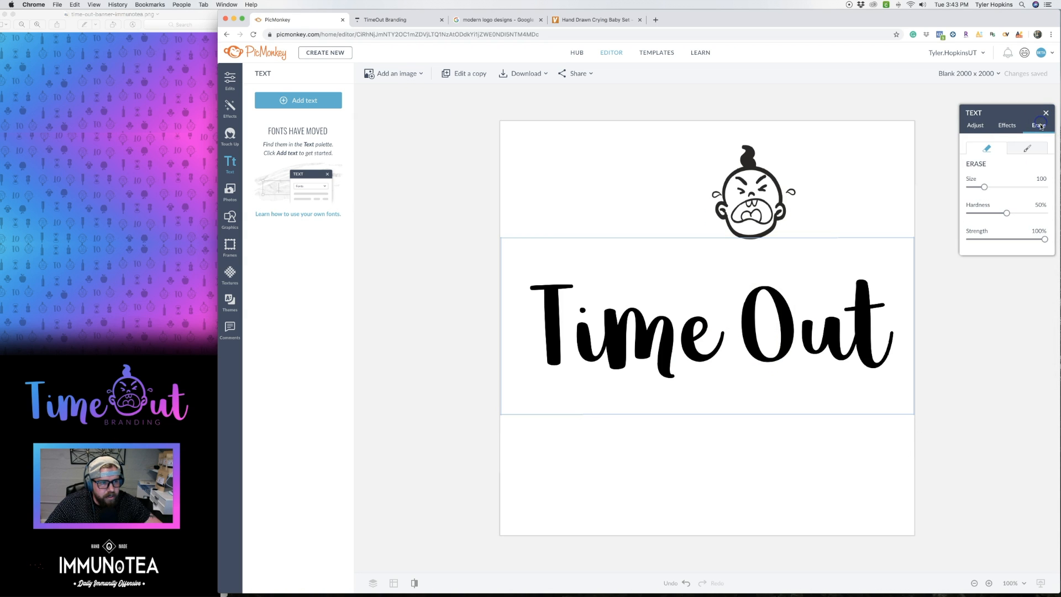
drag(777, 283, 776, 293)
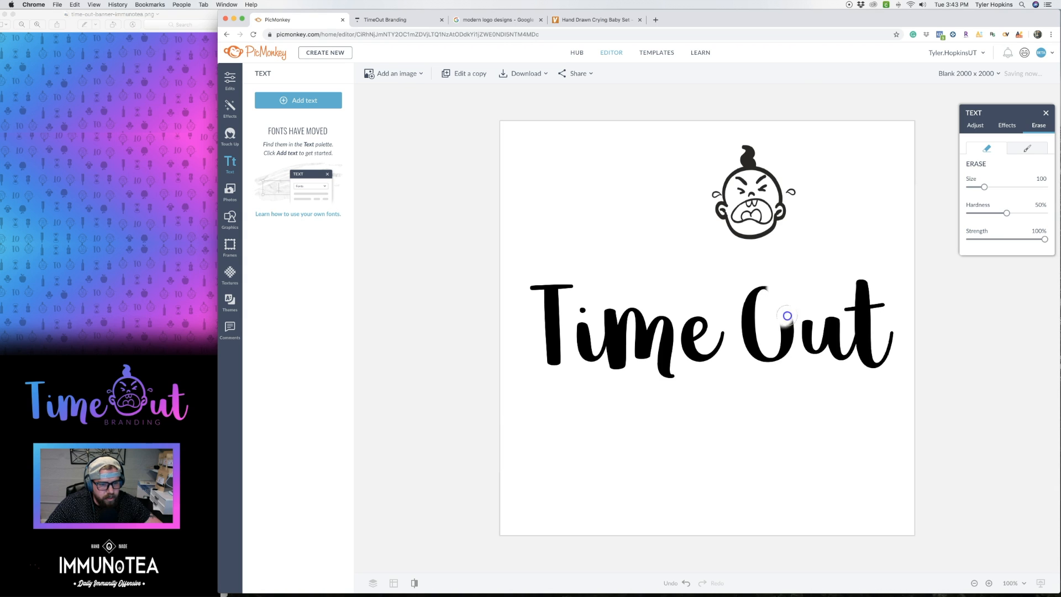
drag(753, 344, 746, 312)
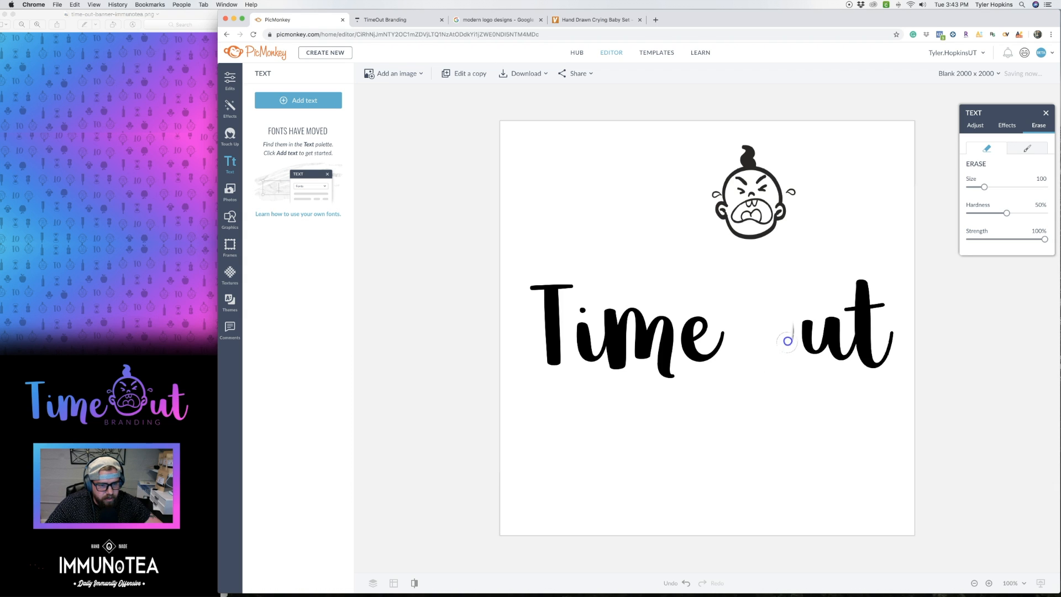
drag(789, 316, 787, 307)
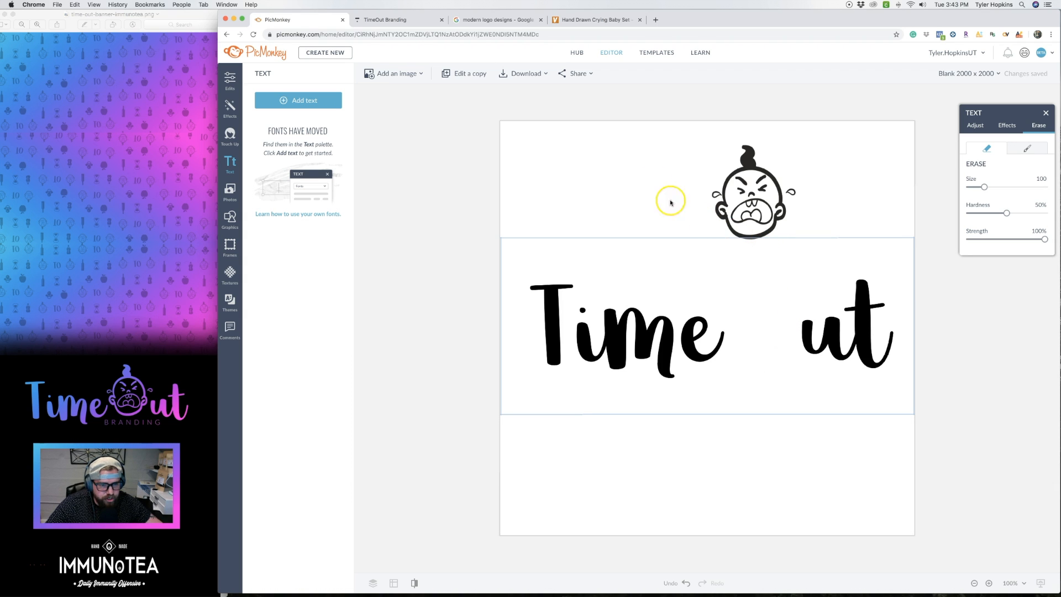
Step: Place the baby graphic in the gap of the erased O, narrowing it slightly to fit between "Time" and "ut"
click(635, 158)
click(737, 189)
drag(759, 193, 725, 312)
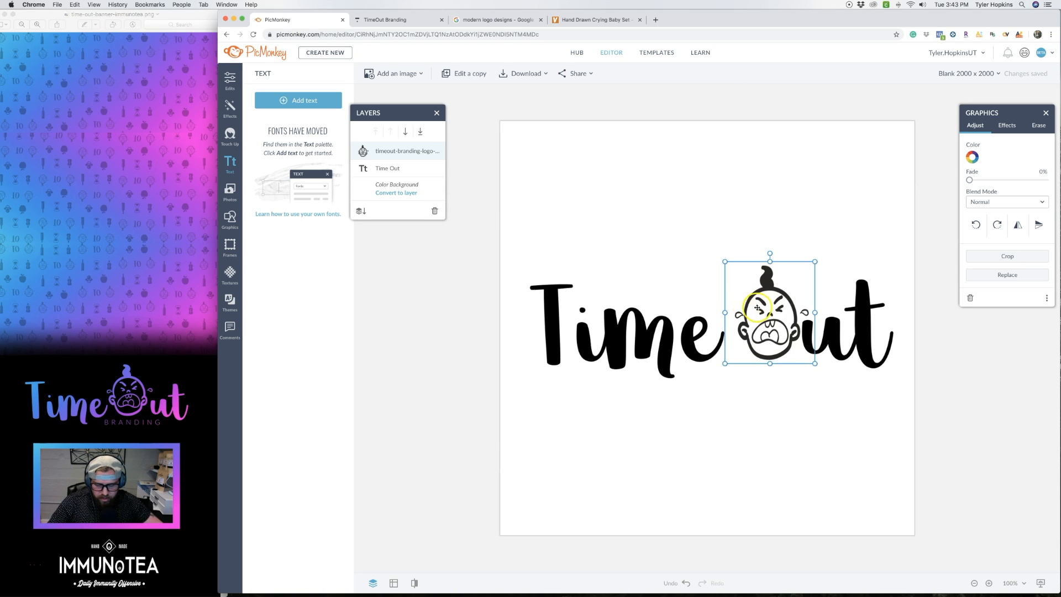
drag(772, 318, 766, 315)
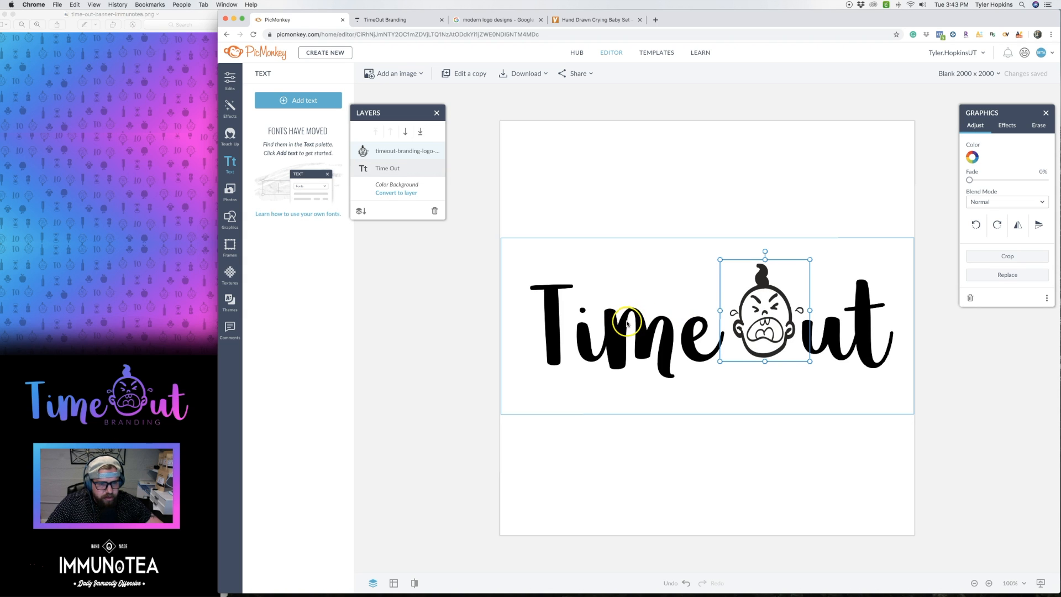
click(450, 350)
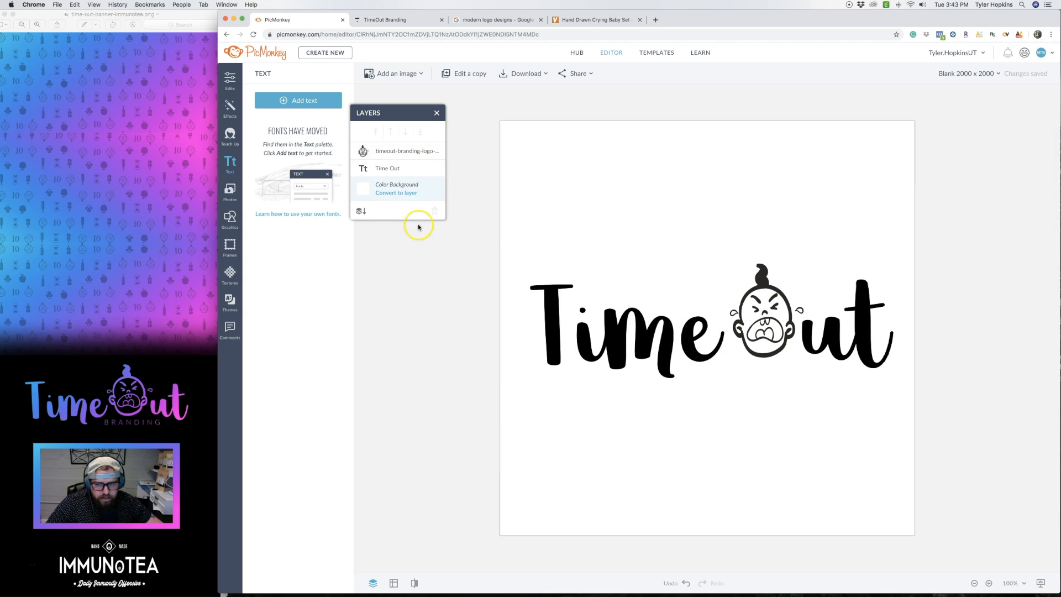
Step: Add a second text box, move it below the "Time Out" lettering, and set its font to Lato
click(231, 166)
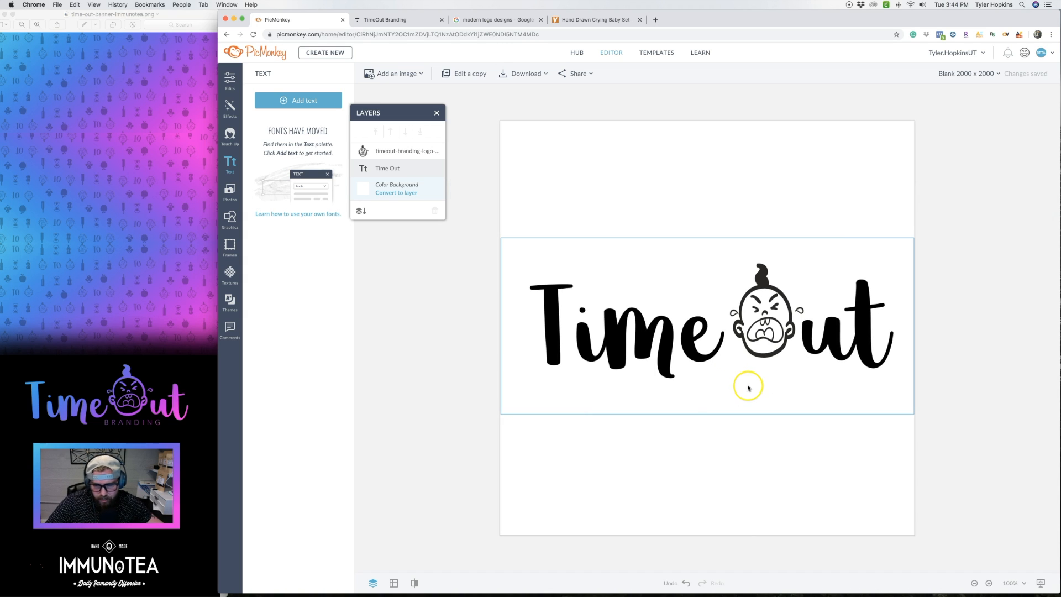
click(373, 300)
click(741, 403)
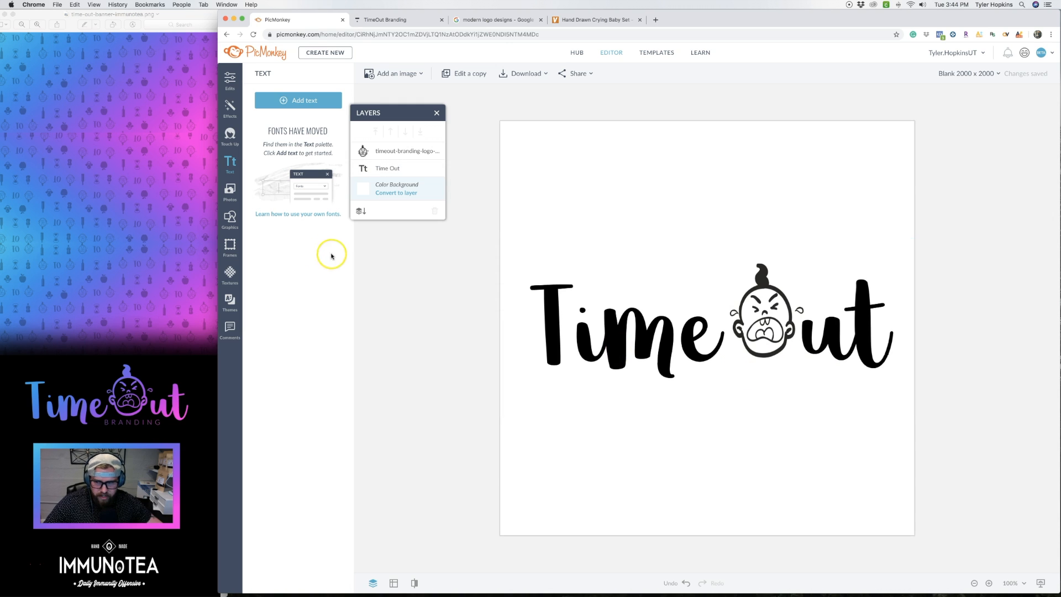
click(229, 163)
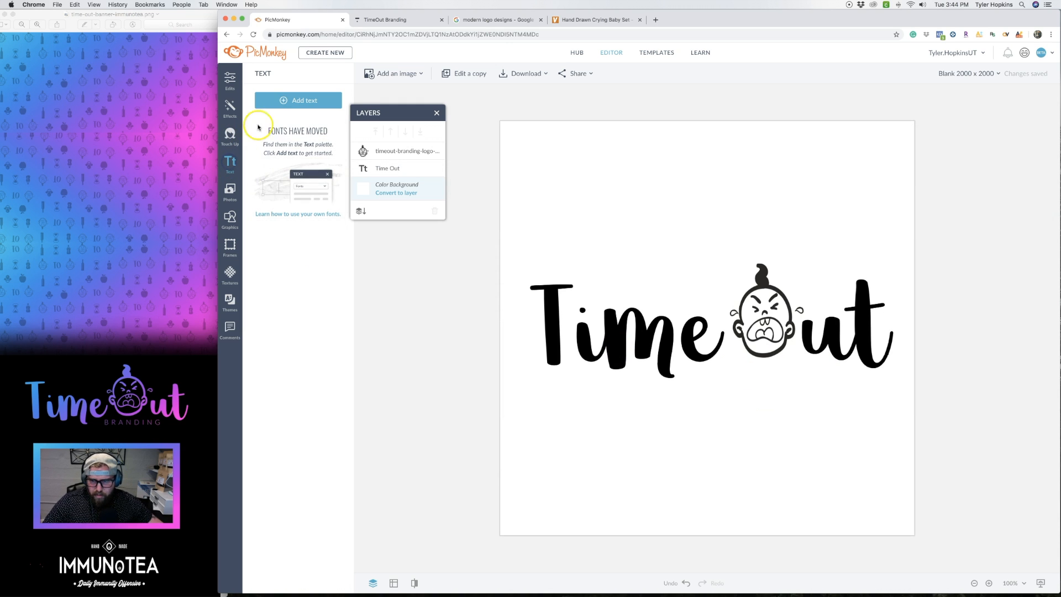
click(298, 100)
drag(699, 326, 702, 415)
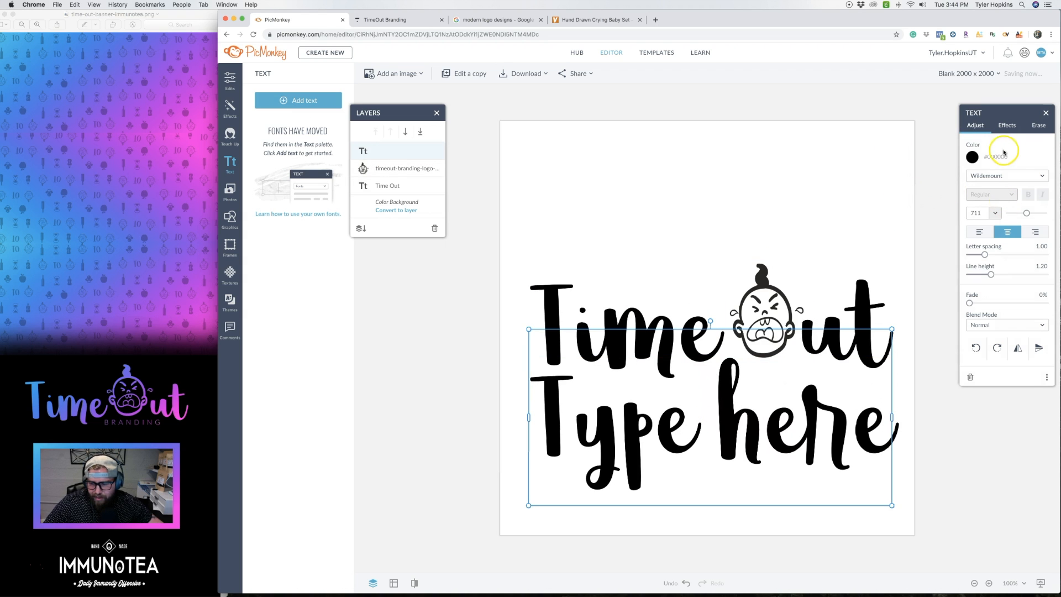
click(1018, 175)
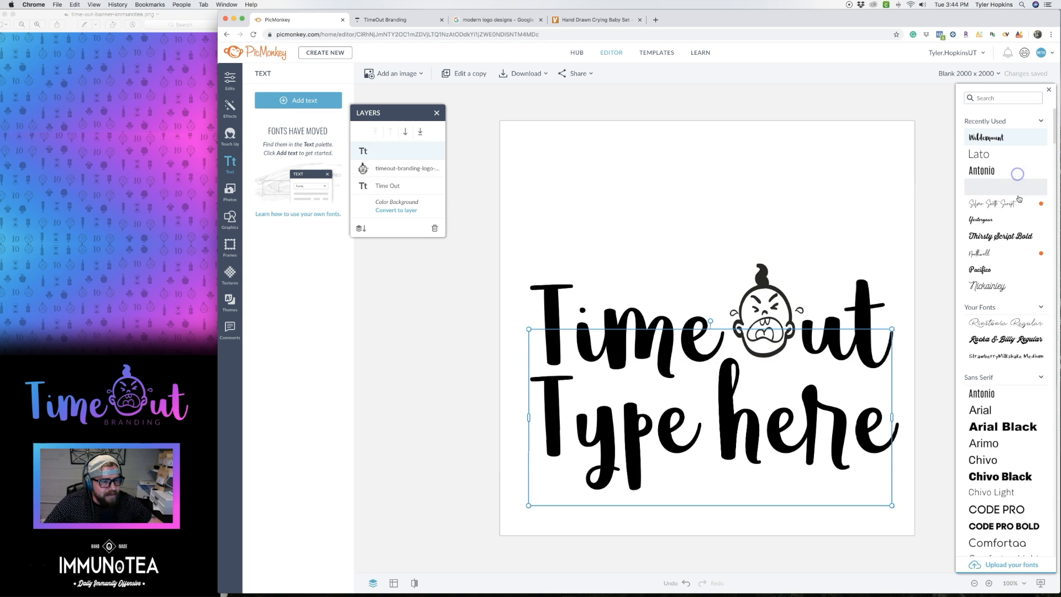
click(991, 155)
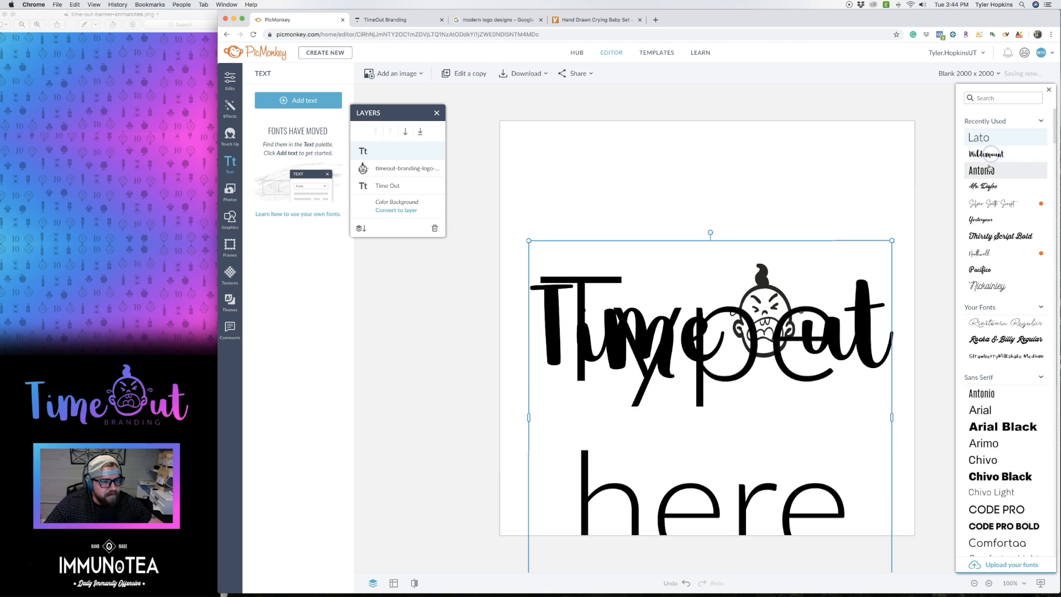
Step: Enter BRANDING as the content of the second text box
text(3)
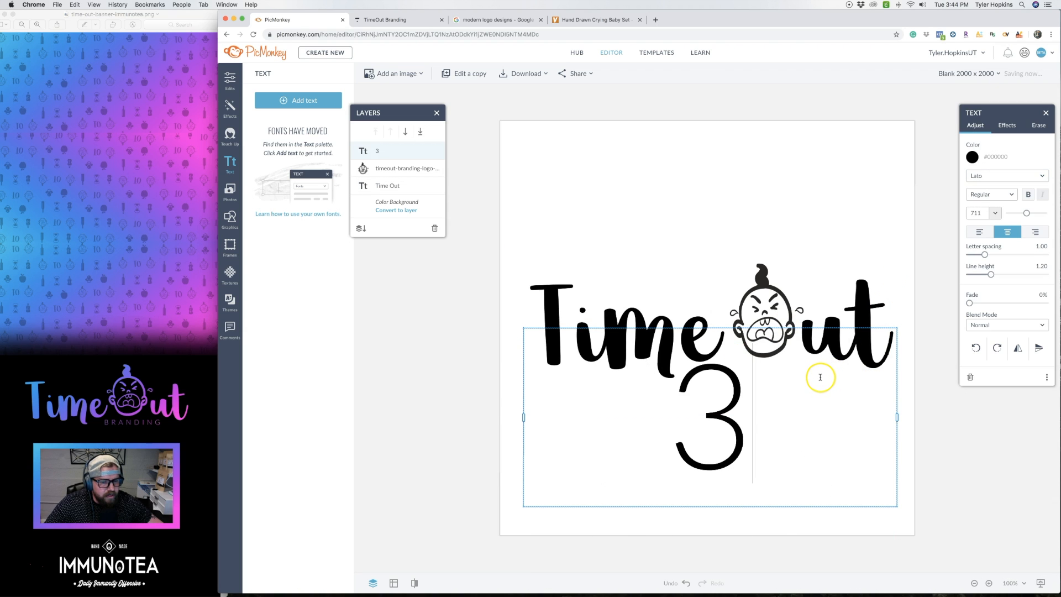
key(BackSpace)
text(BRANDO)
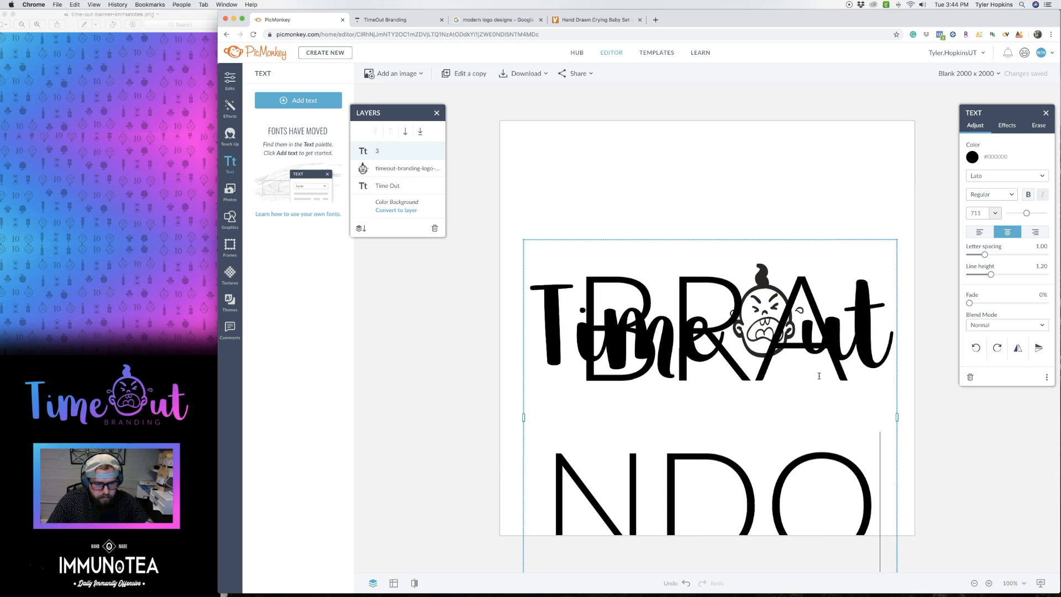
key(BackSpace)
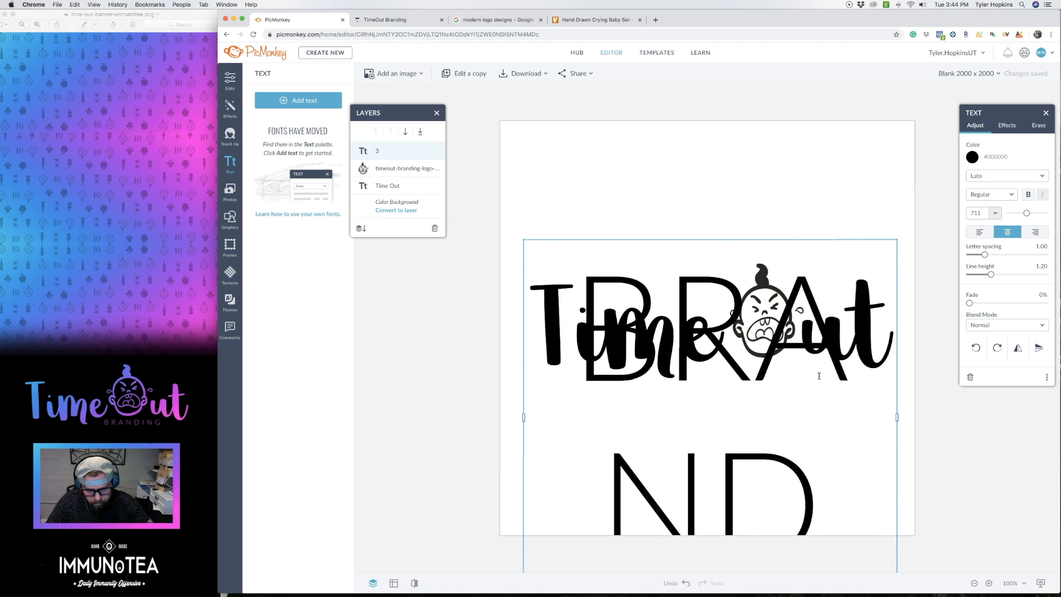
text(ING)
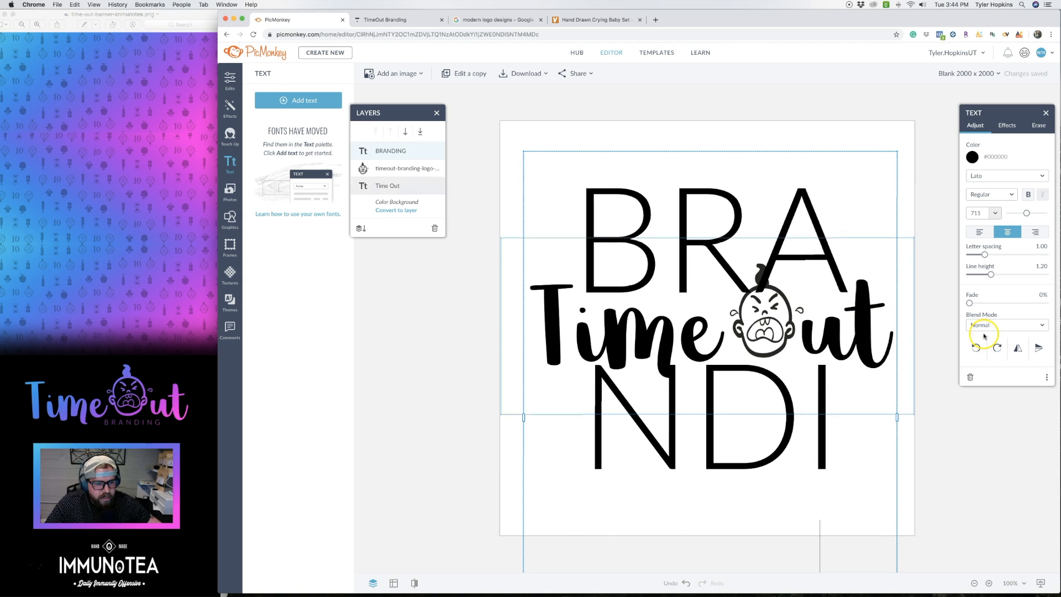
click(951, 396)
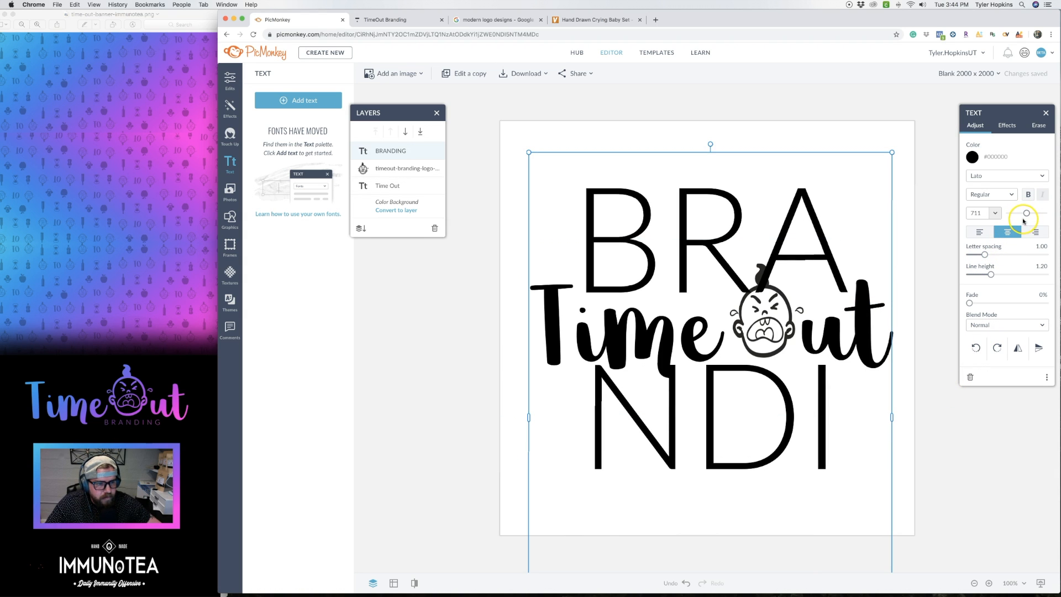
Step: Shrink the BRANDING text to size 116 and place it directly beneath the baby graphic
drag(1023, 214, 1014, 217)
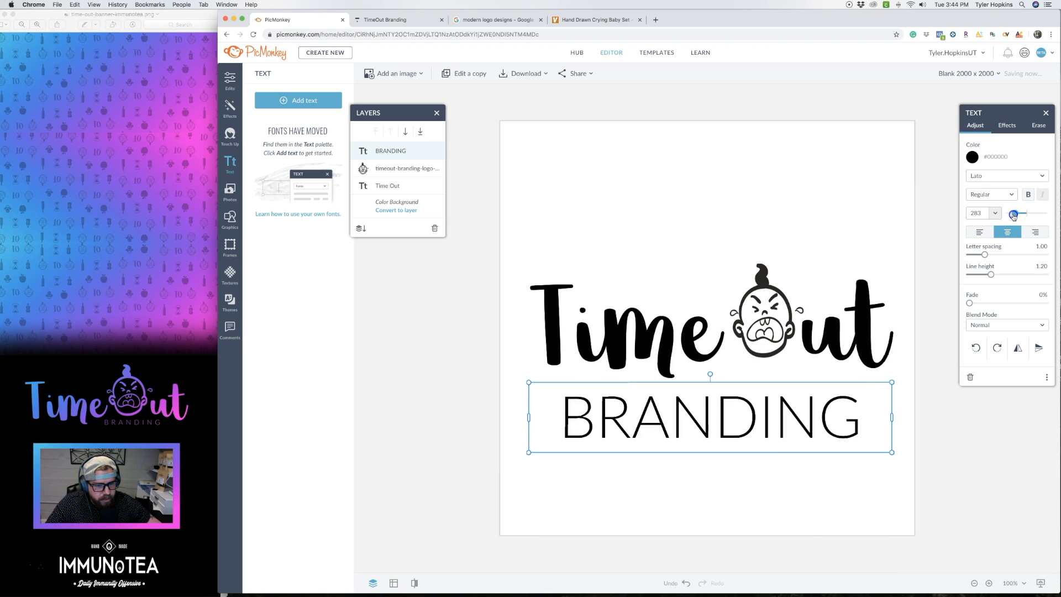
click(892, 453)
drag(893, 452, 696, 383)
drag(630, 403, 761, 381)
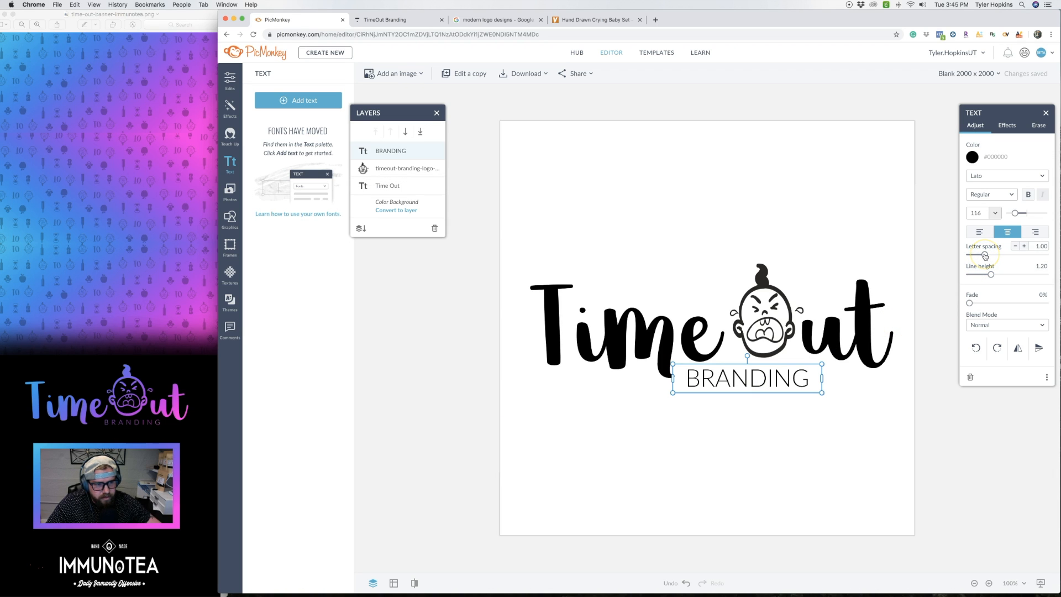
Step: Set the BRANDING letter spacing to 1.20 and resize its text box so the word fits on one line beneath "Out"
drag(985, 255, 990, 255)
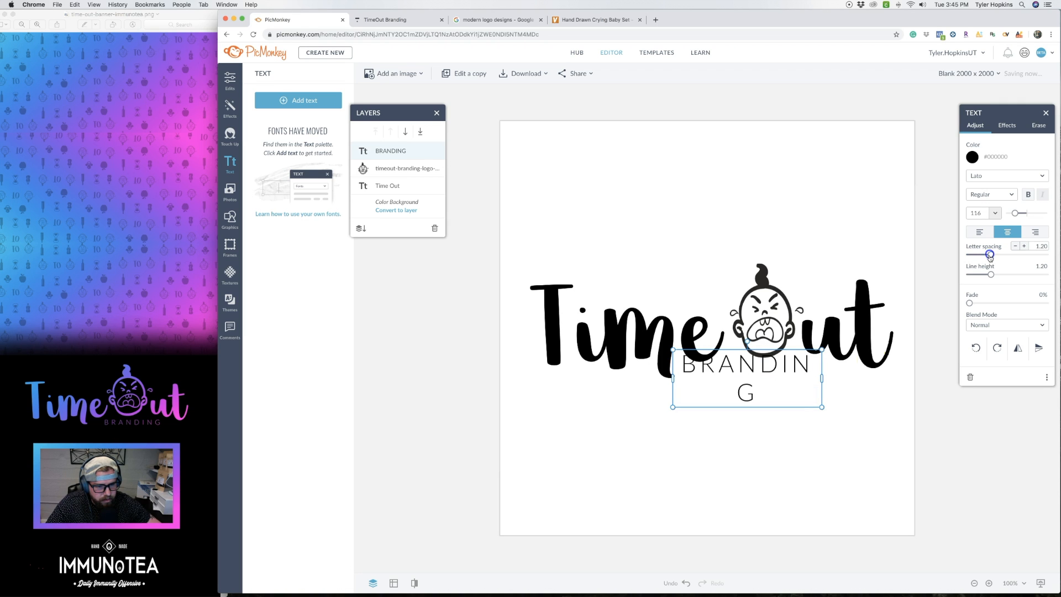
mouse_move(822, 379)
mouse_down()
mouse_move(849, 379)
mouse_move(808, 380)
mouse_up()
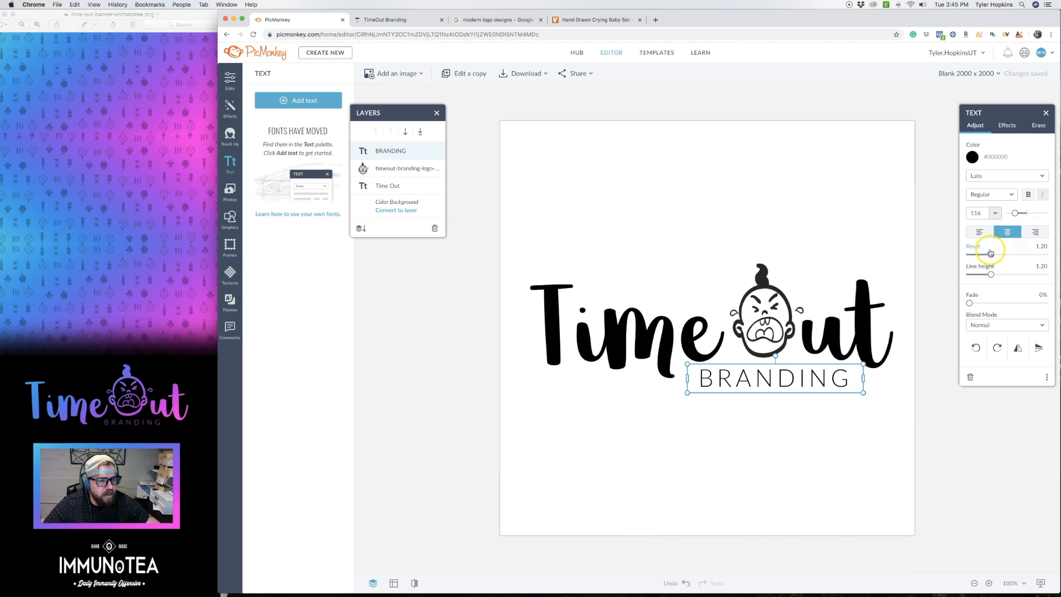
click(426, 305)
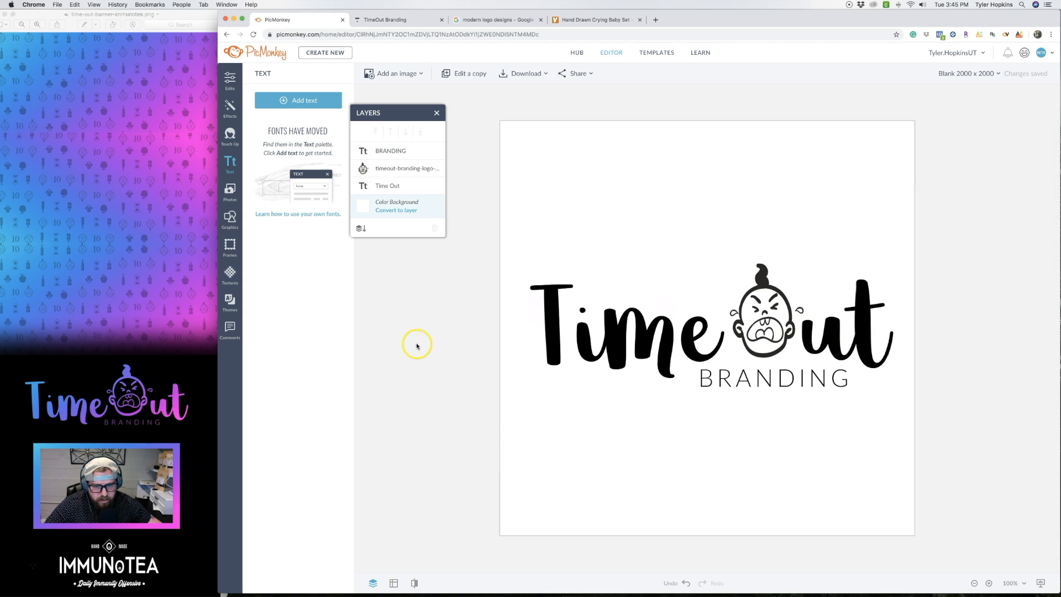
Step: Group the "Time Out" text, the baby graphic and the BRANDING text
click(553, 335)
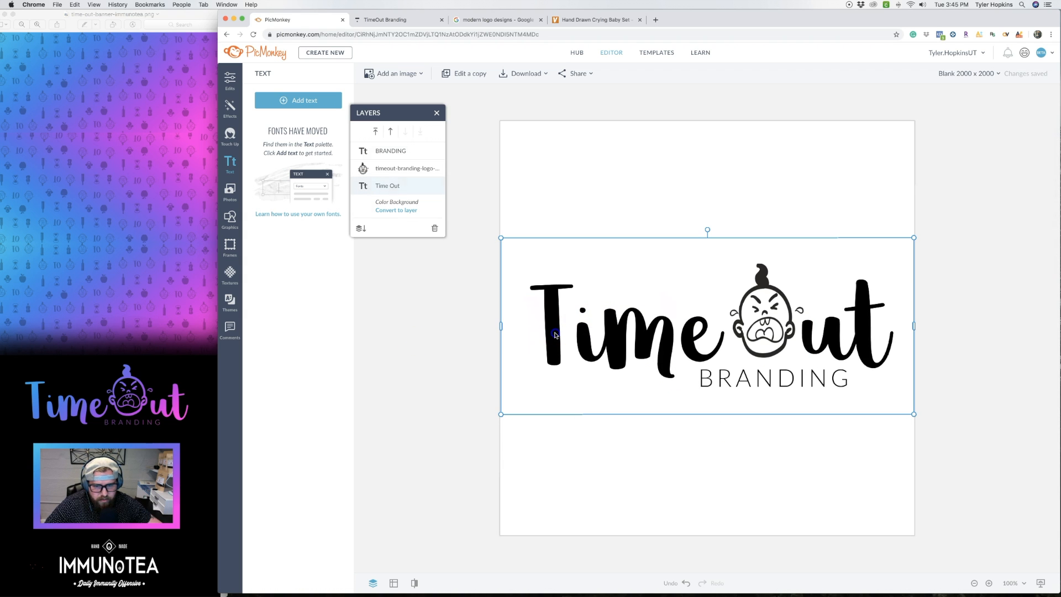
shift+click(770, 301)
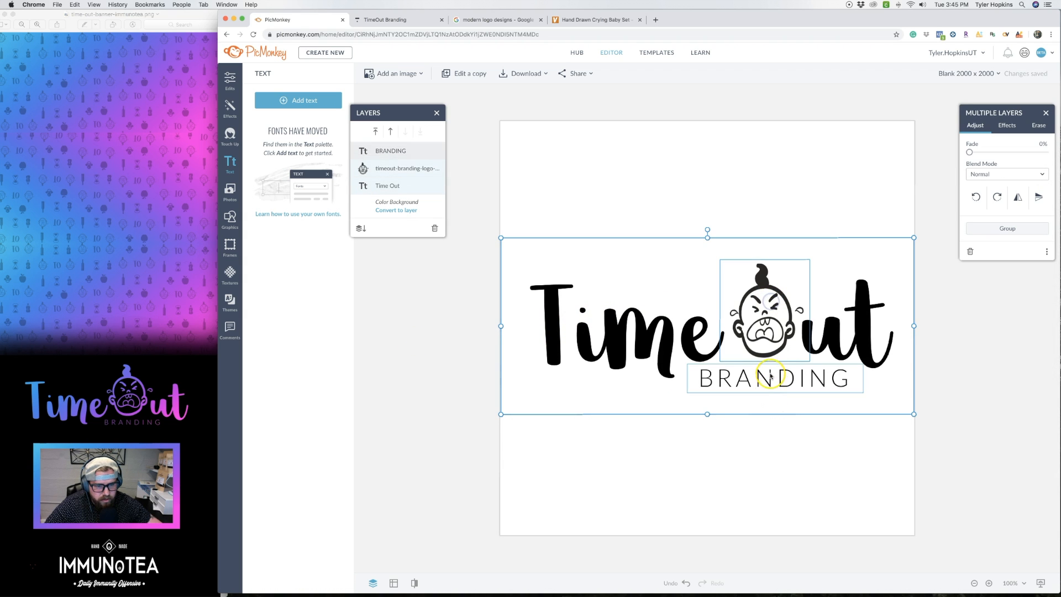
shift+click(816, 379)
shift+click(813, 376)
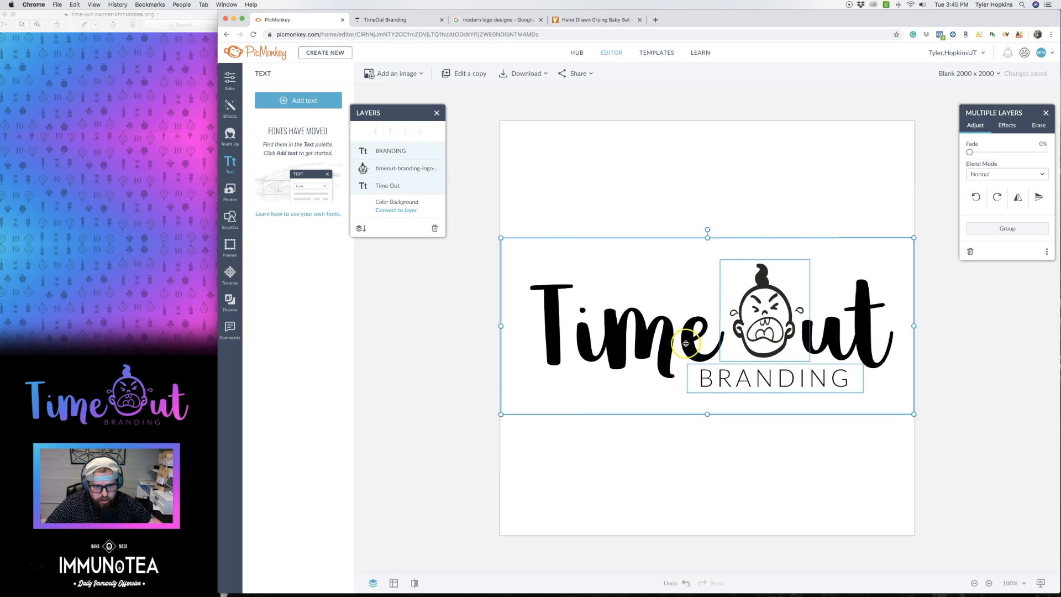
right_click(689, 364)
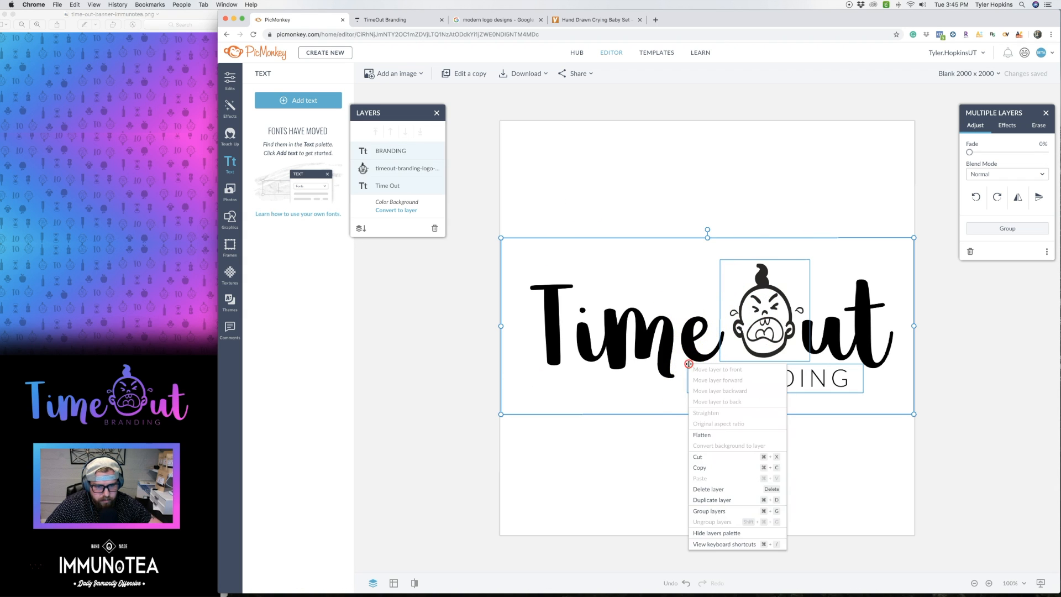
click(717, 511)
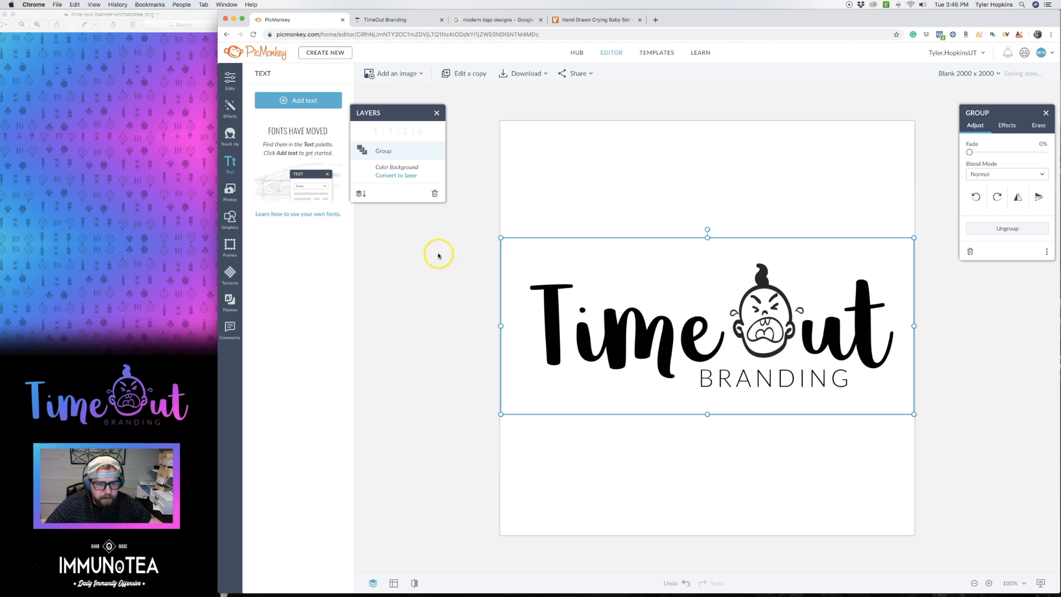
click(417, 230)
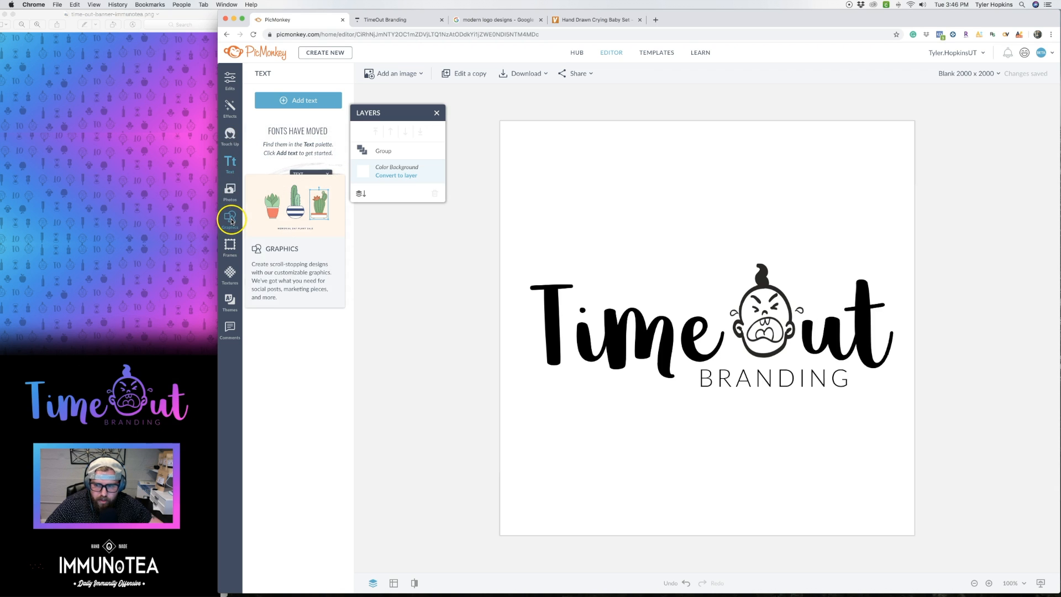
click(230, 107)
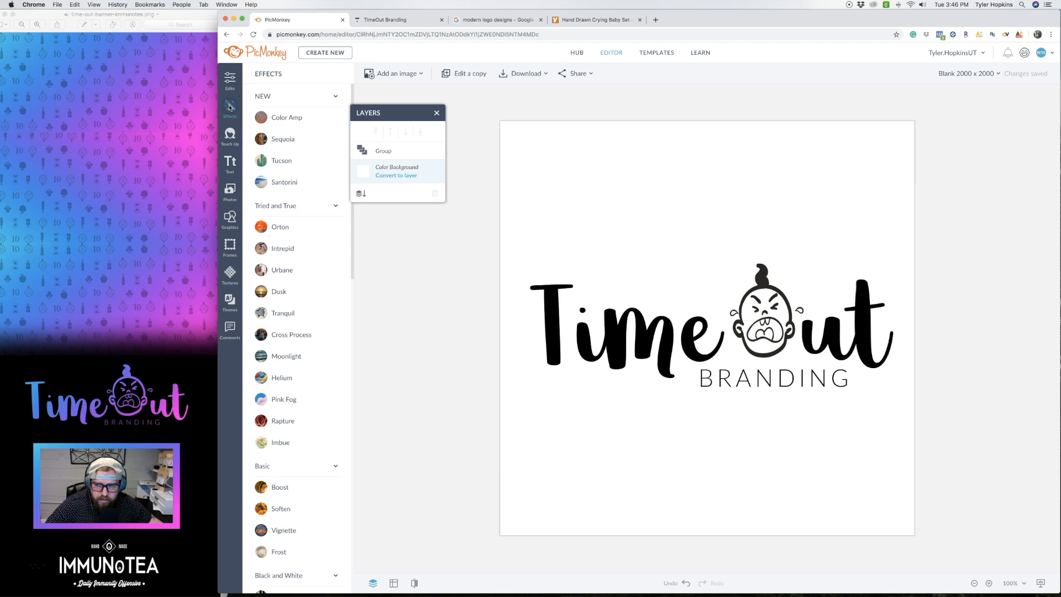
scroll(287, 445, down, 3)
scroll(287, 445, down, 5)
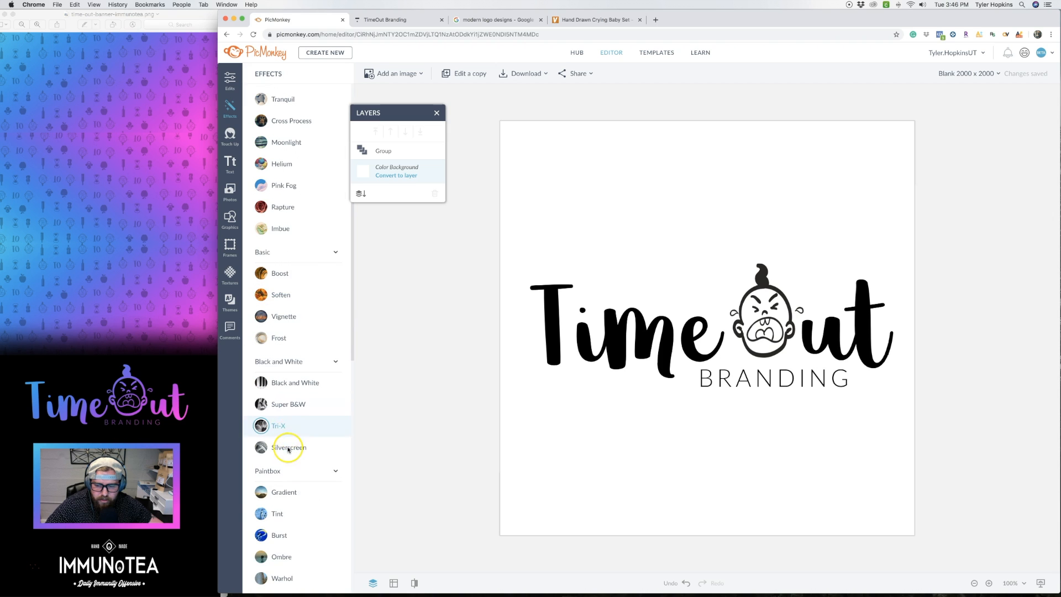
click(293, 493)
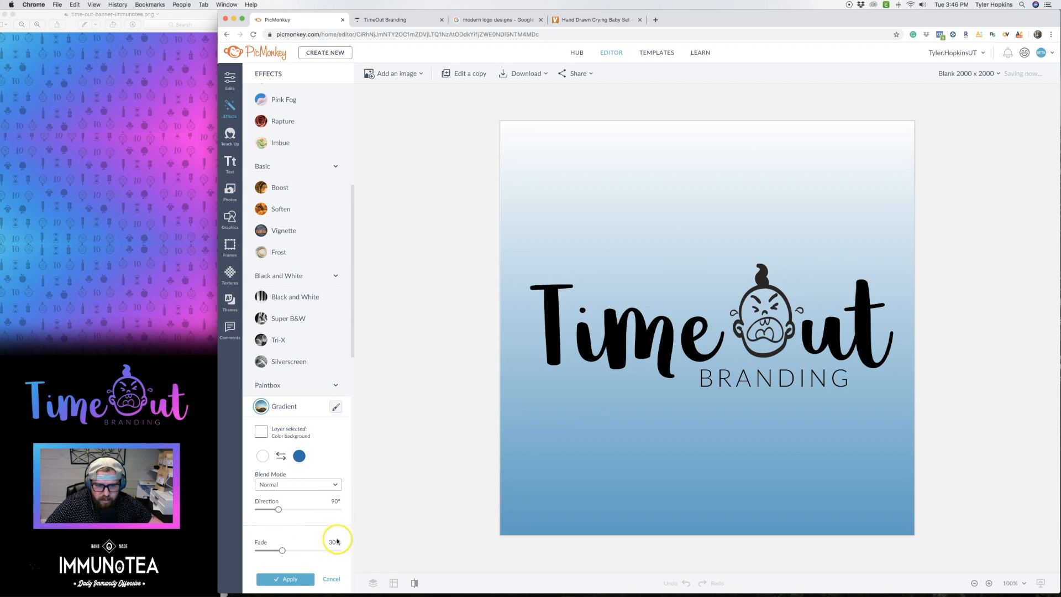
click(334, 578)
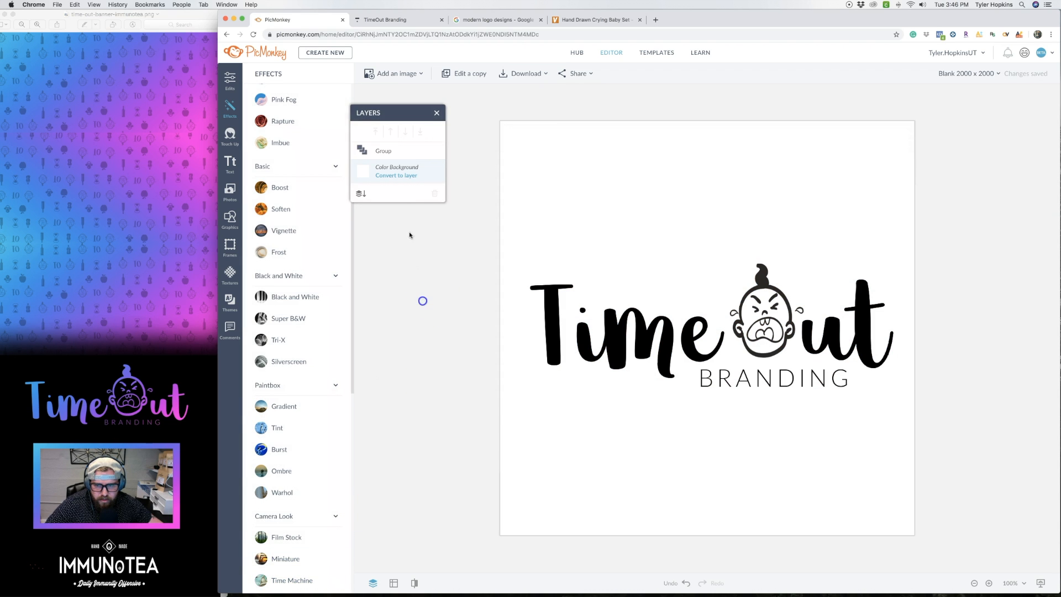
Step: Make the canvas background transparent
click(230, 80)
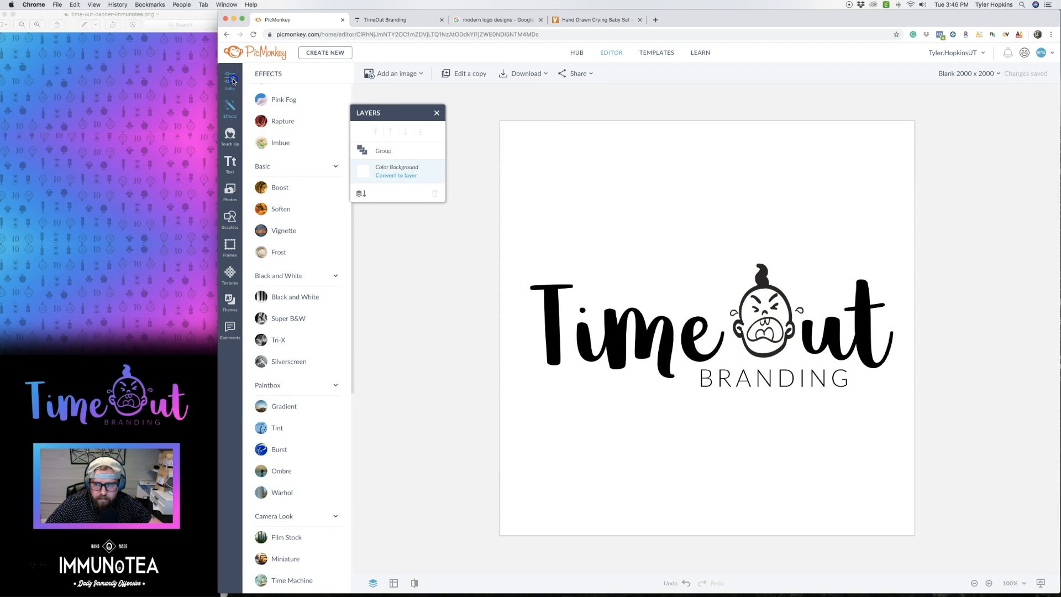
click(288, 187)
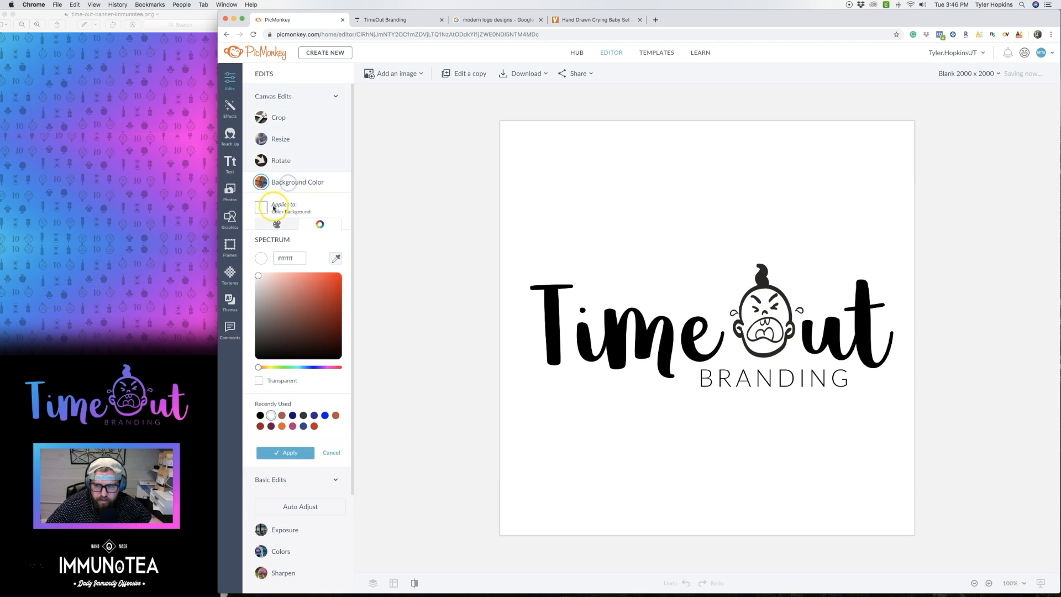
click(259, 380)
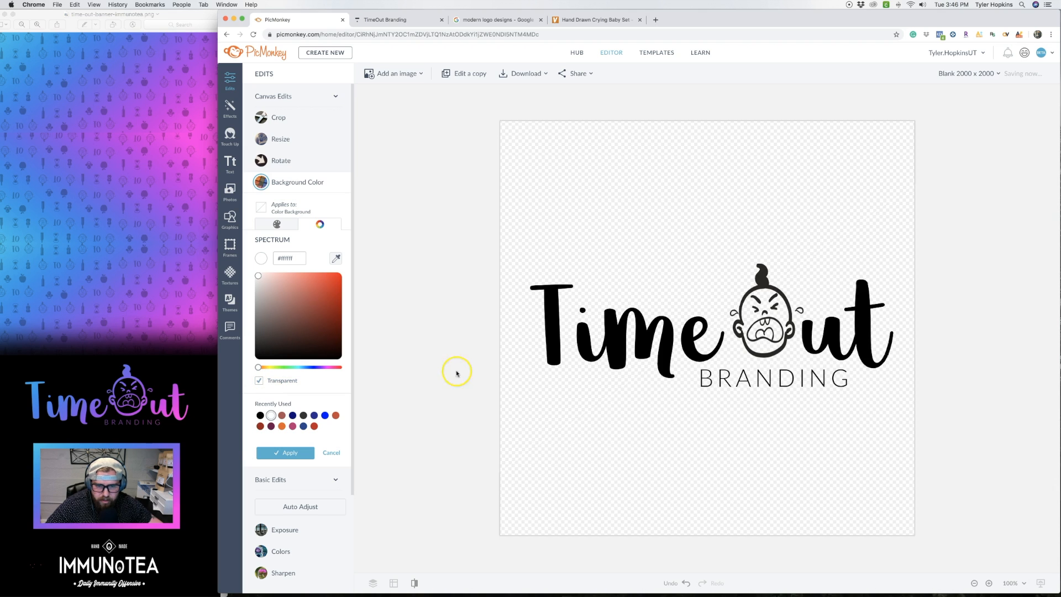
click(285, 452)
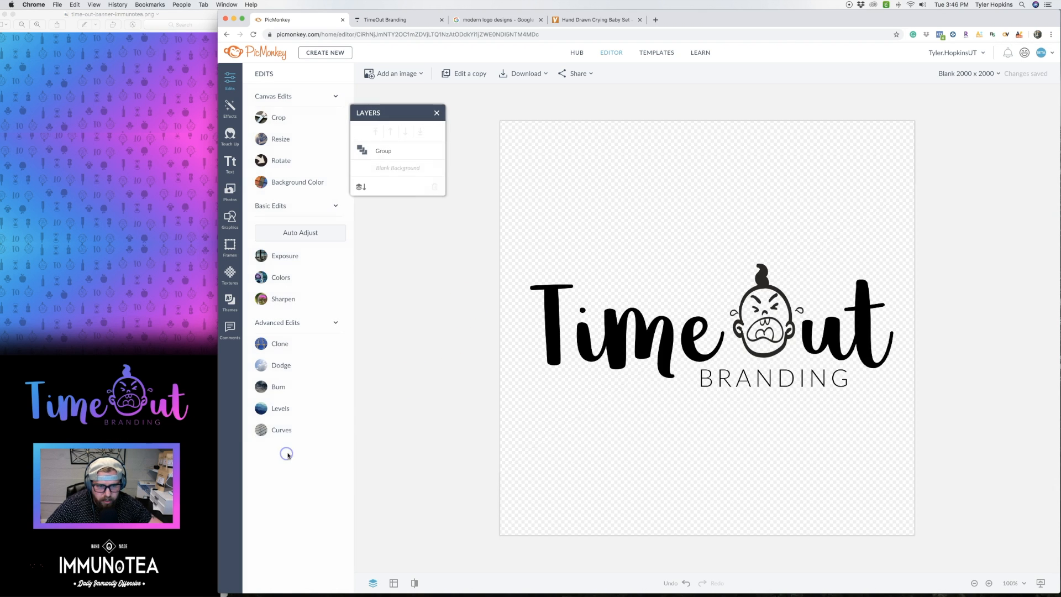
Step: Crop the canvas above and below the logo to 2000 x 732 px
click(289, 121)
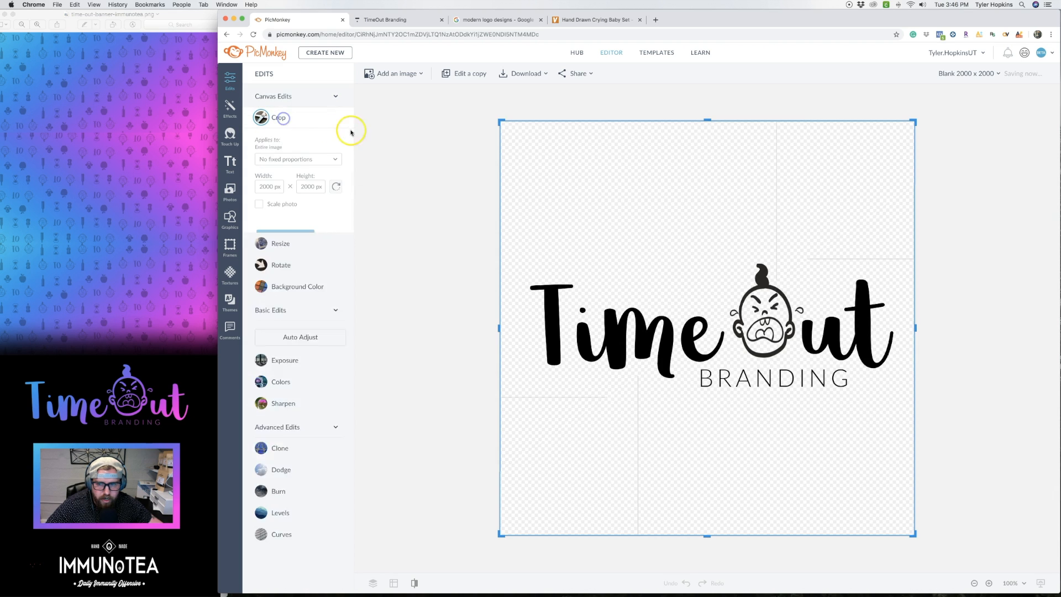
drag(709, 120, 709, 251)
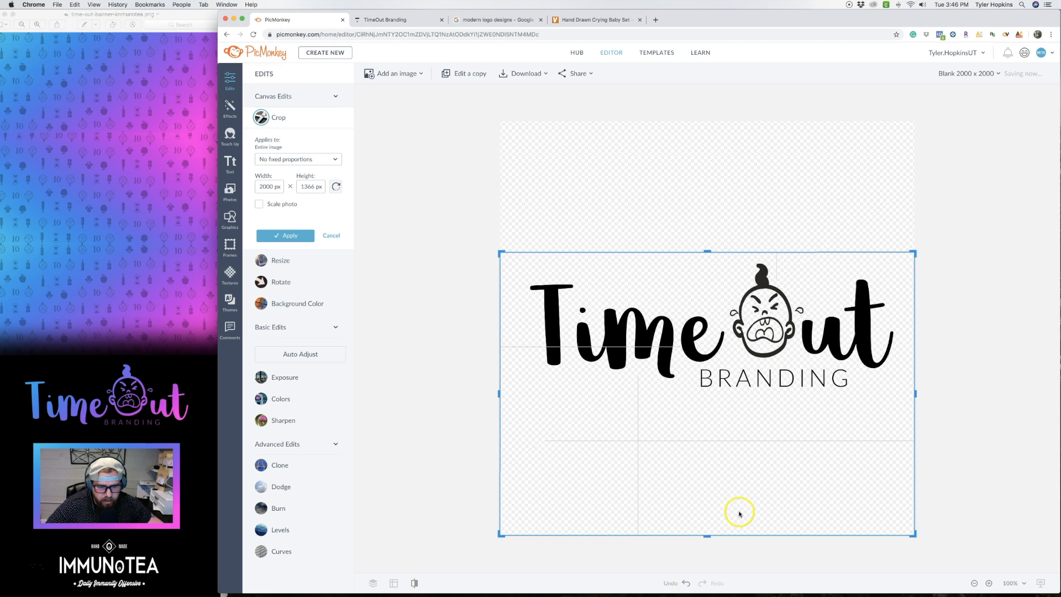
drag(709, 534, 702, 404)
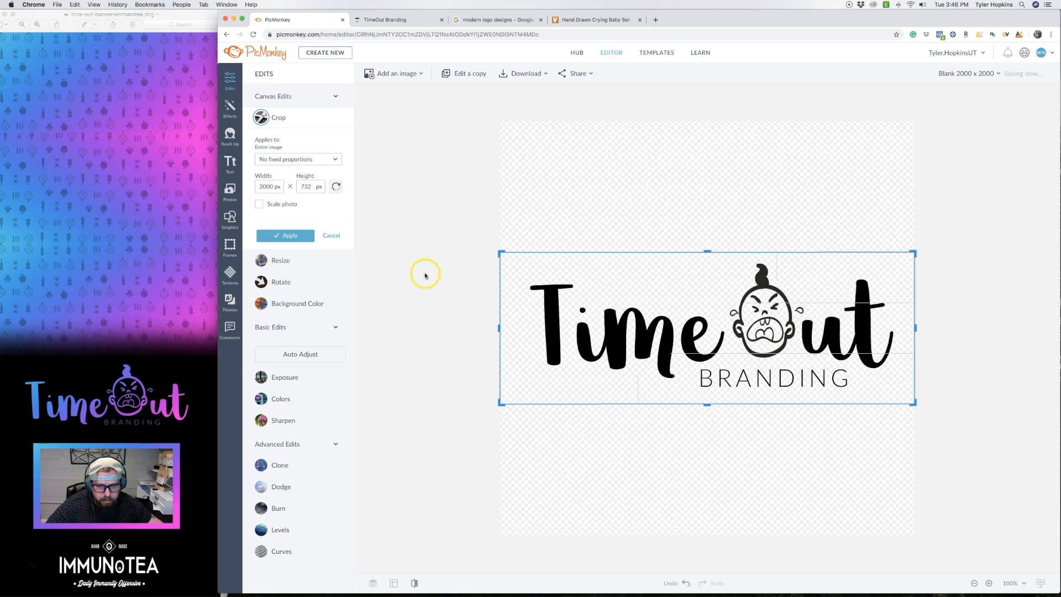
click(298, 234)
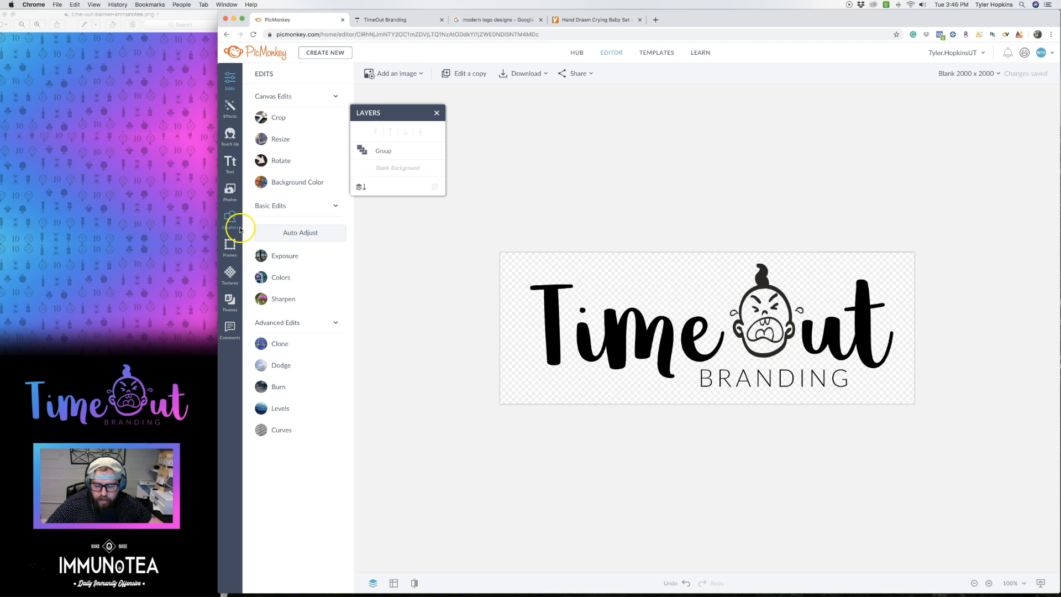
Step: Ungroup the logo layers and raise the baby graphic's contrast to the maximum with the Exposure edit
click(618, 330)
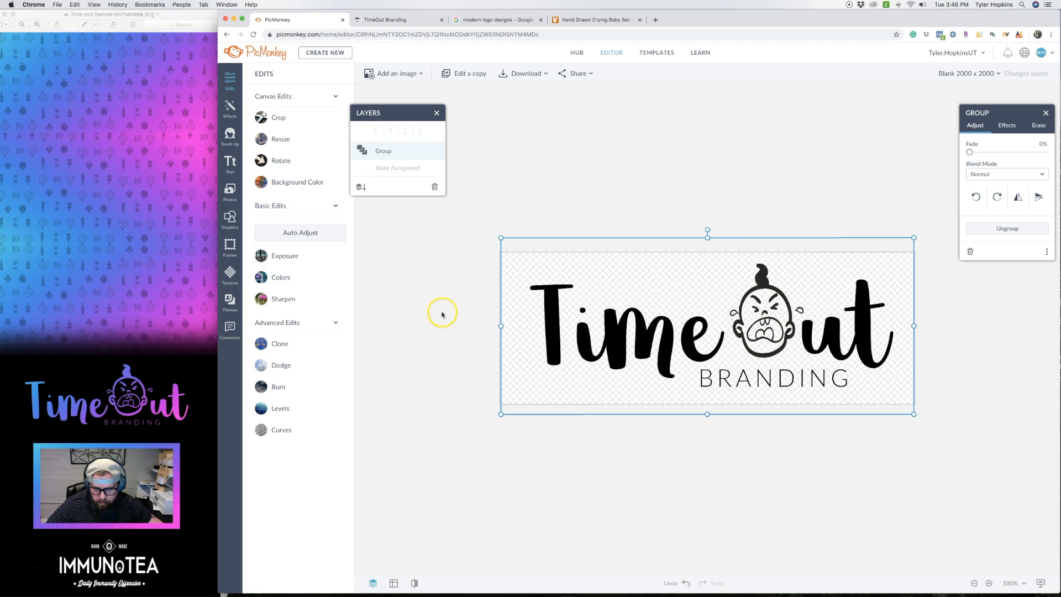
click(763, 333)
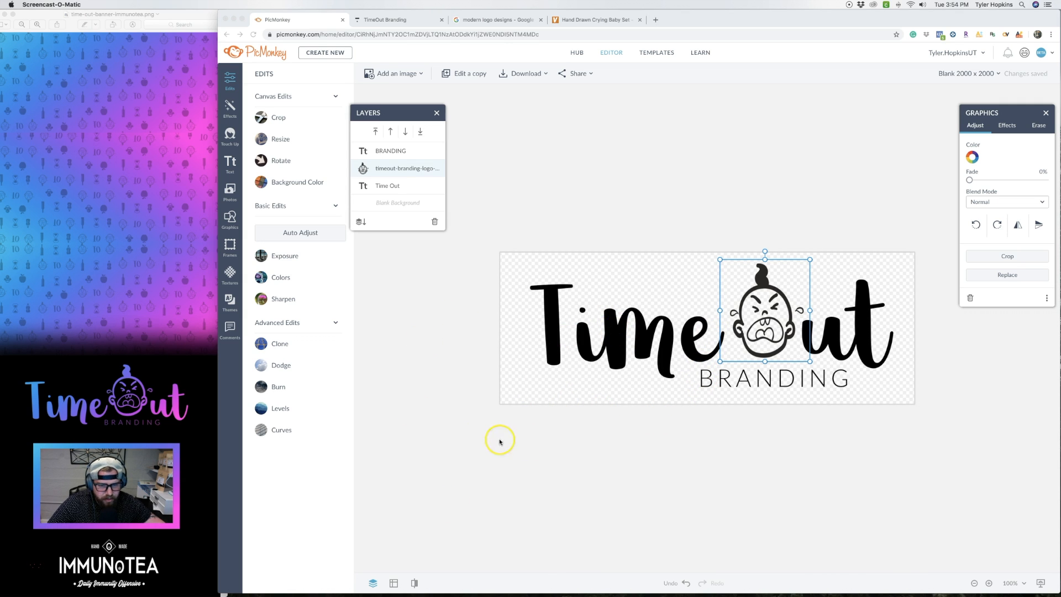
click(459, 403)
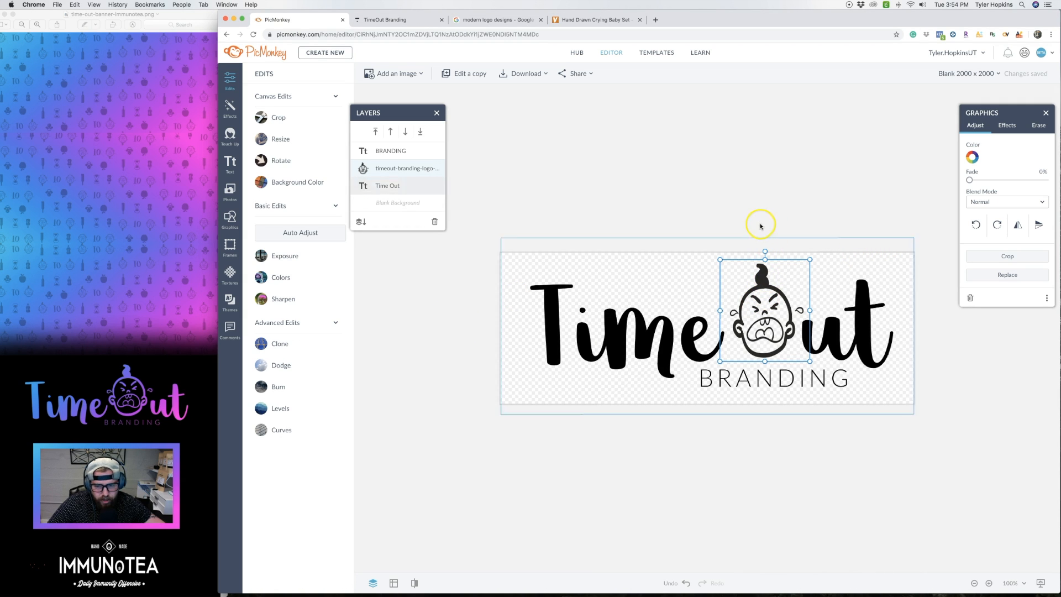
click(296, 260)
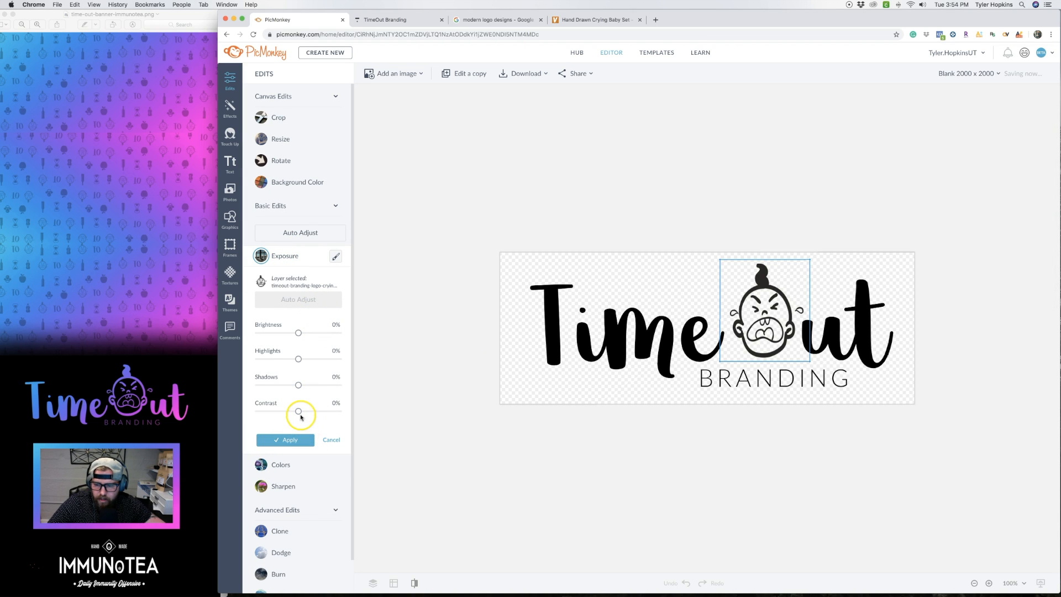
drag(300, 413, 352, 415)
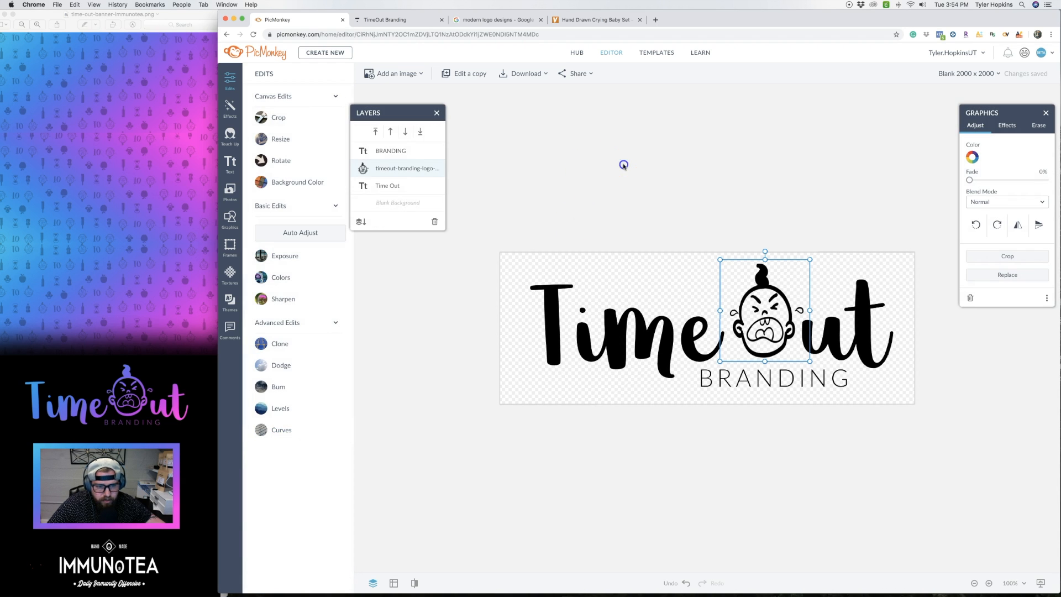
click(624, 164)
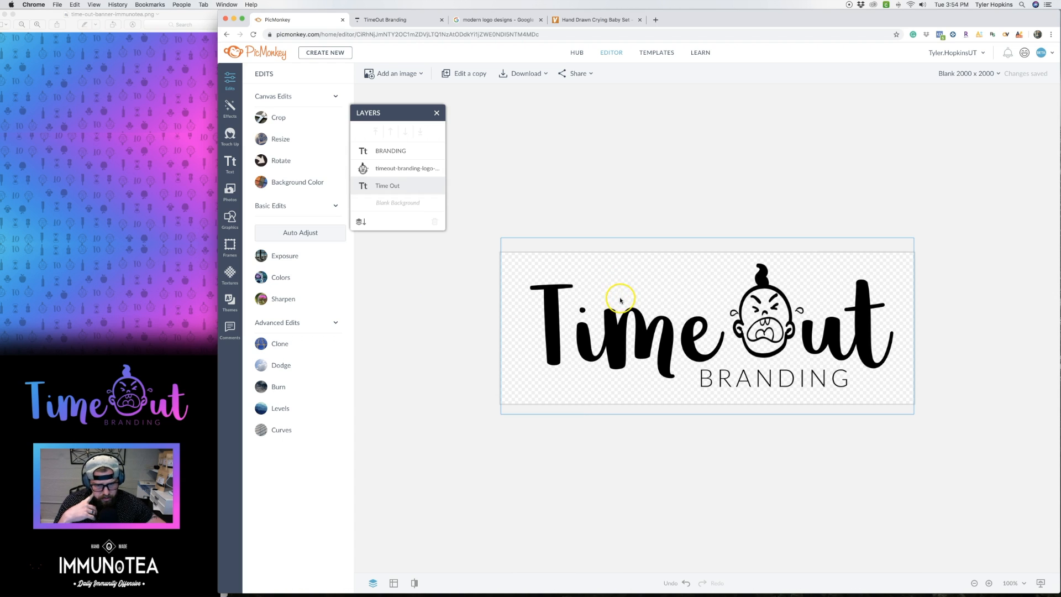
click(611, 318)
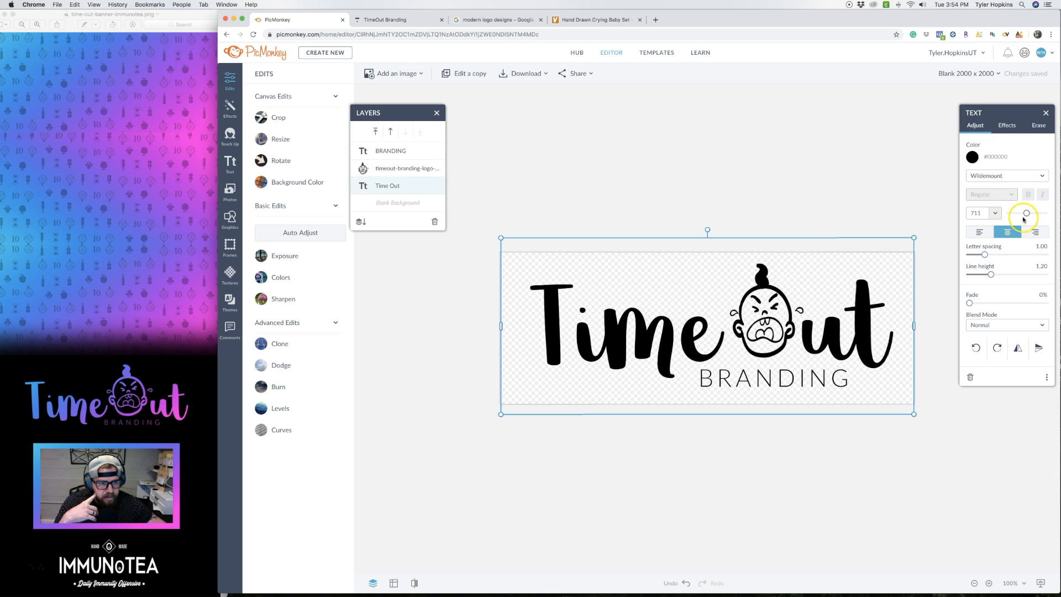
mouse_move(970, 304)
mouse_down()
mouse_move(1018, 302)
mouse_move(956, 305)
mouse_up()
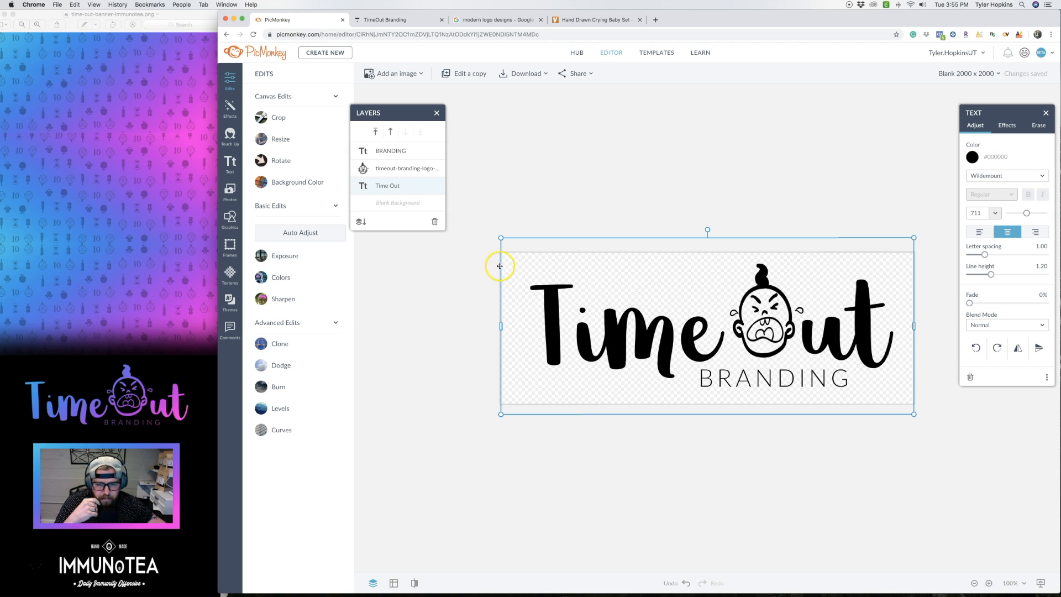
click(475, 269)
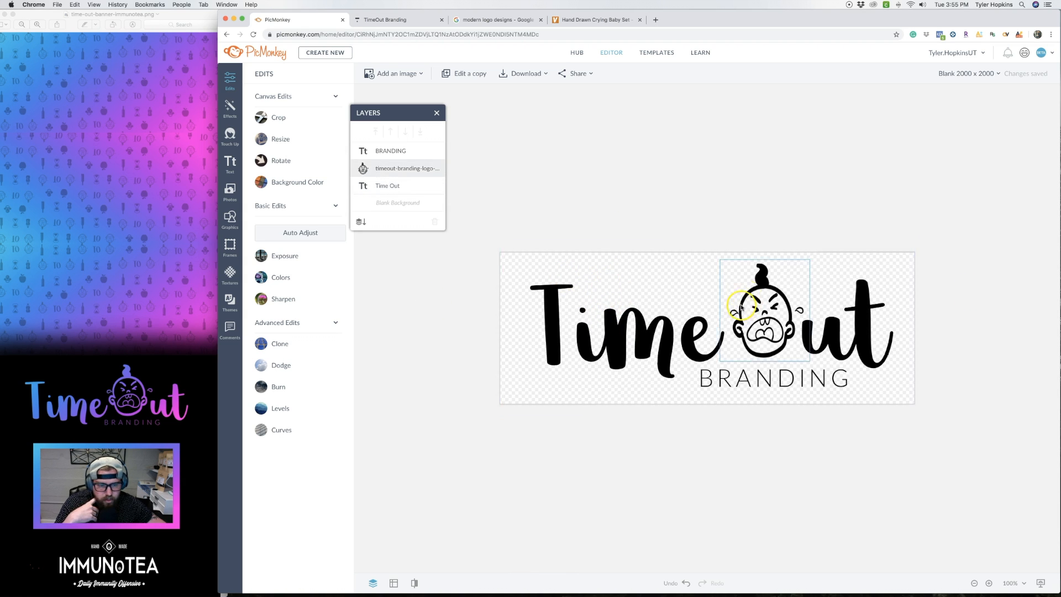
click(528, 299)
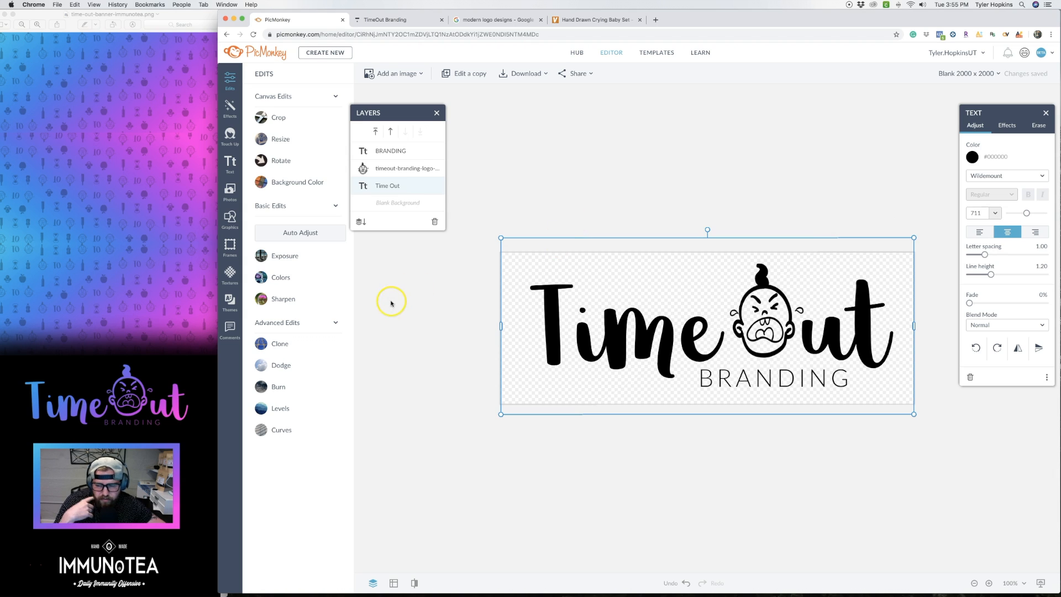
click(448, 293)
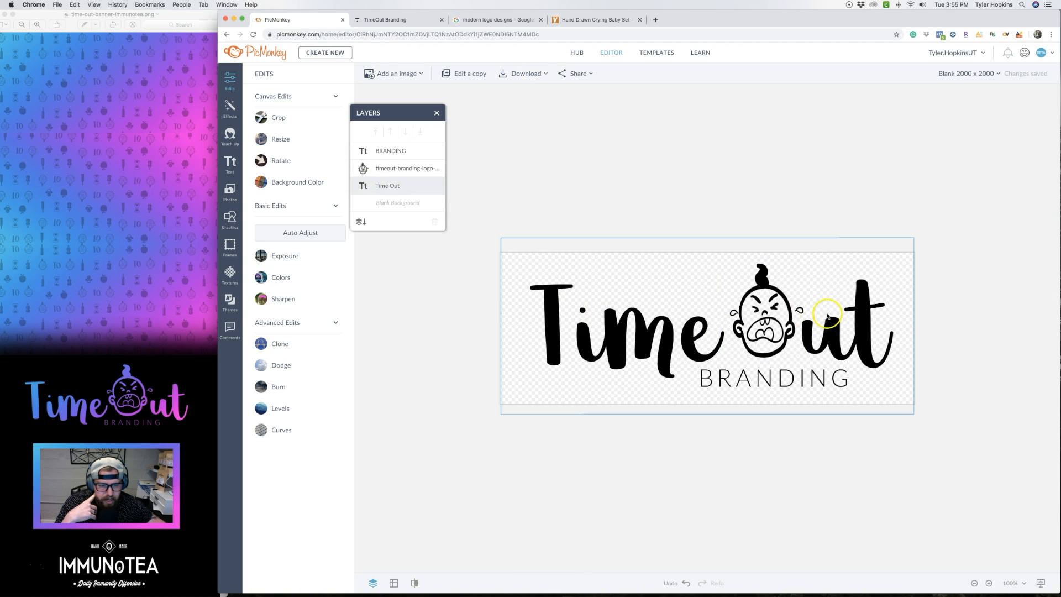
Step: Recolor the "Time Out" text white (#FFFFFF)
click(560, 322)
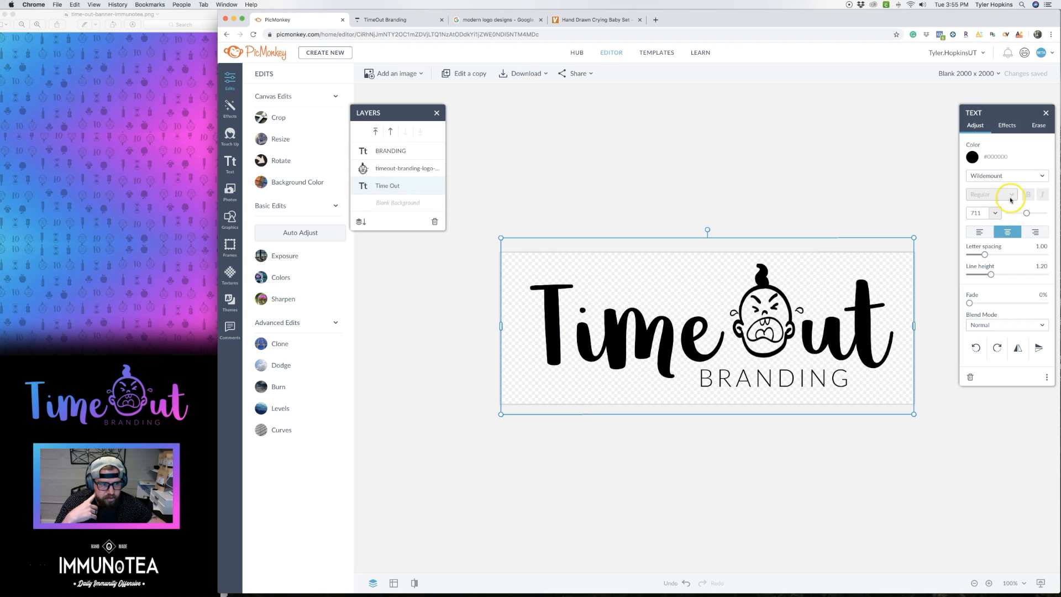
click(972, 159)
drag(995, 272, 950, 220)
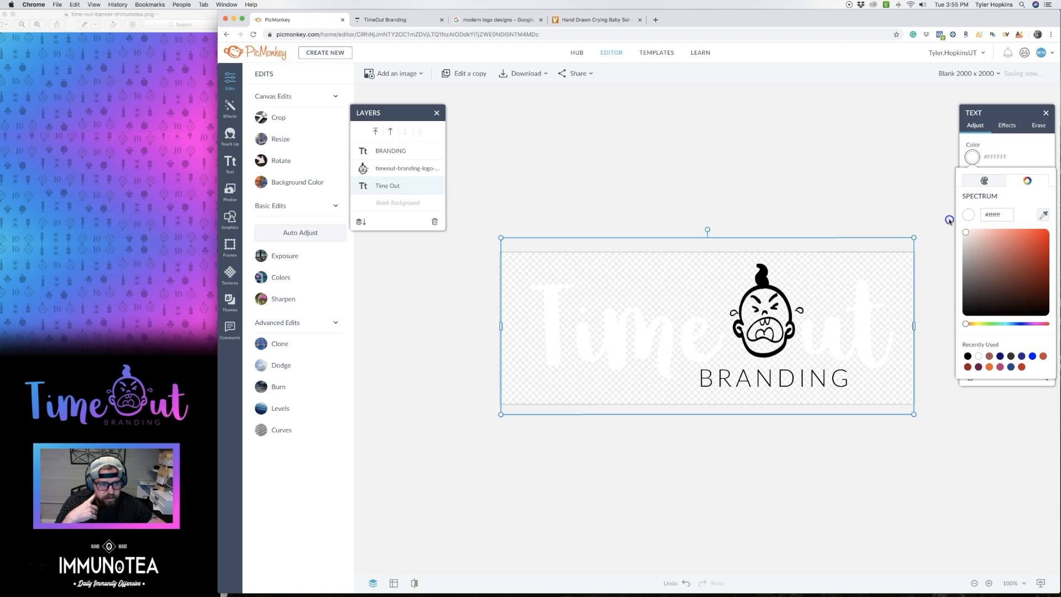
click(414, 327)
Step: Recolor the crying-baby graphic and the BRANDING text white (#FFFFFF)
click(769, 299)
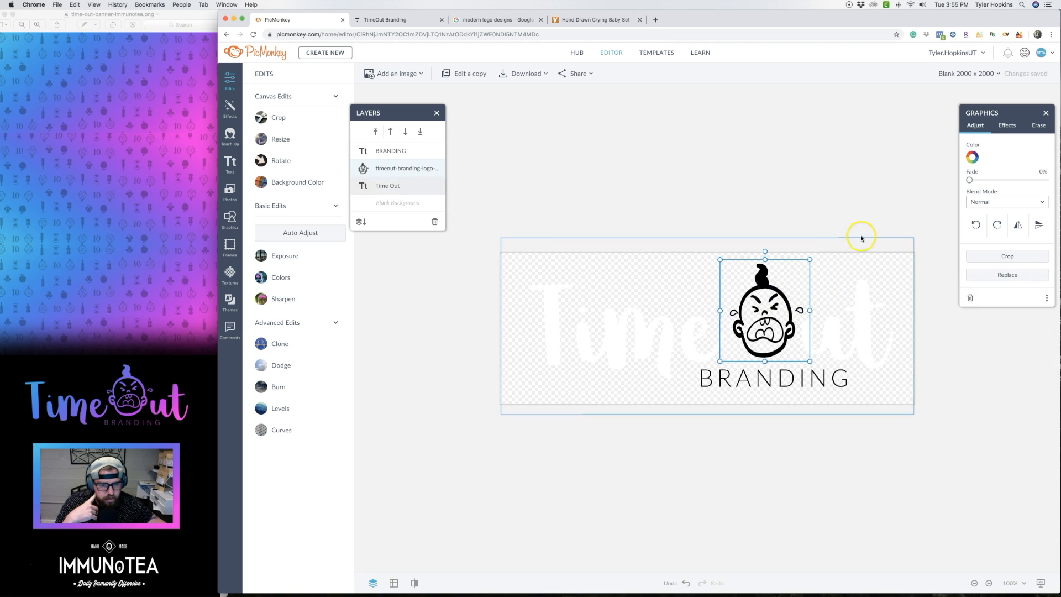
click(977, 156)
drag(992, 243, 926, 215)
click(800, 376)
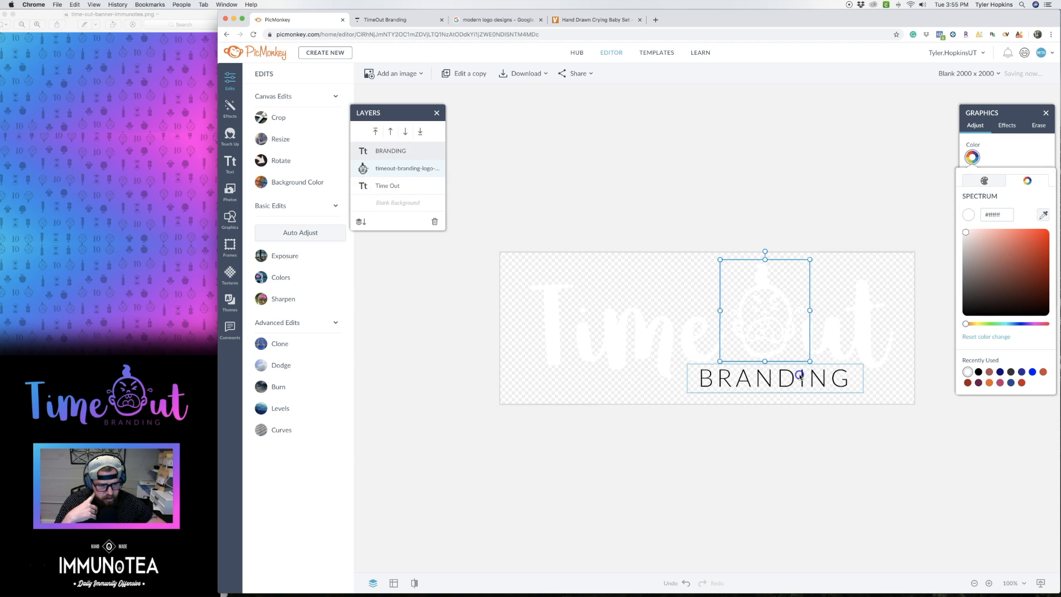
click(972, 157)
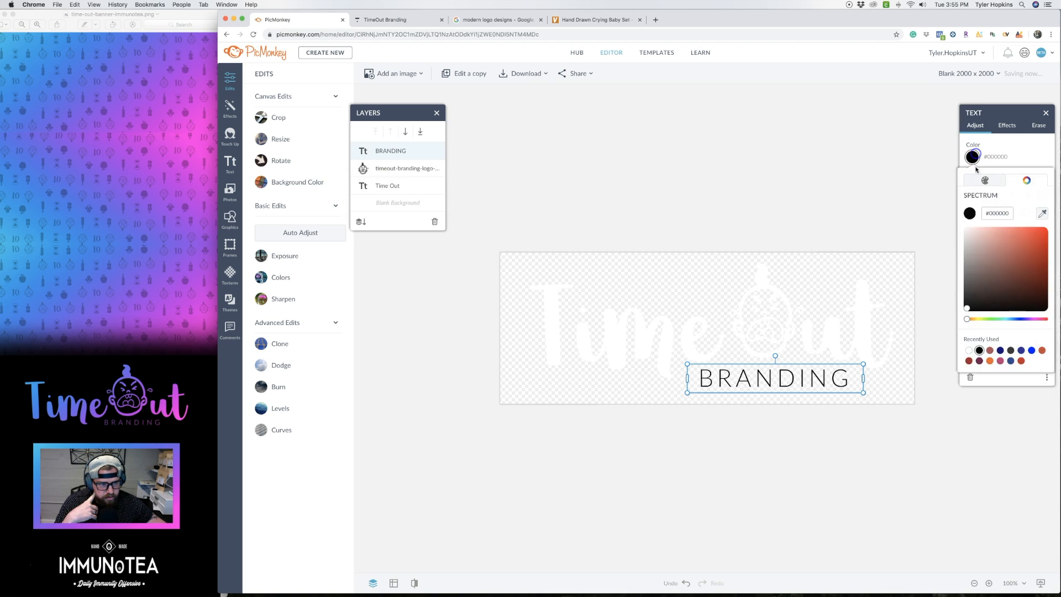
drag(972, 244, 935, 222)
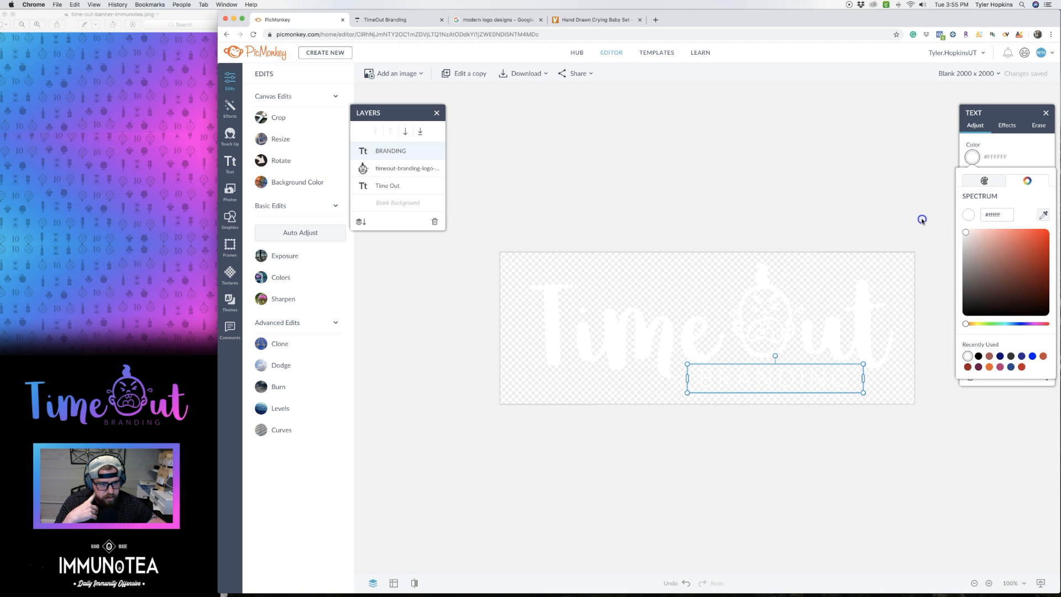
click(922, 219)
Step: Set the color of the "Time Out" text to black (#000000)
click(628, 325)
click(972, 157)
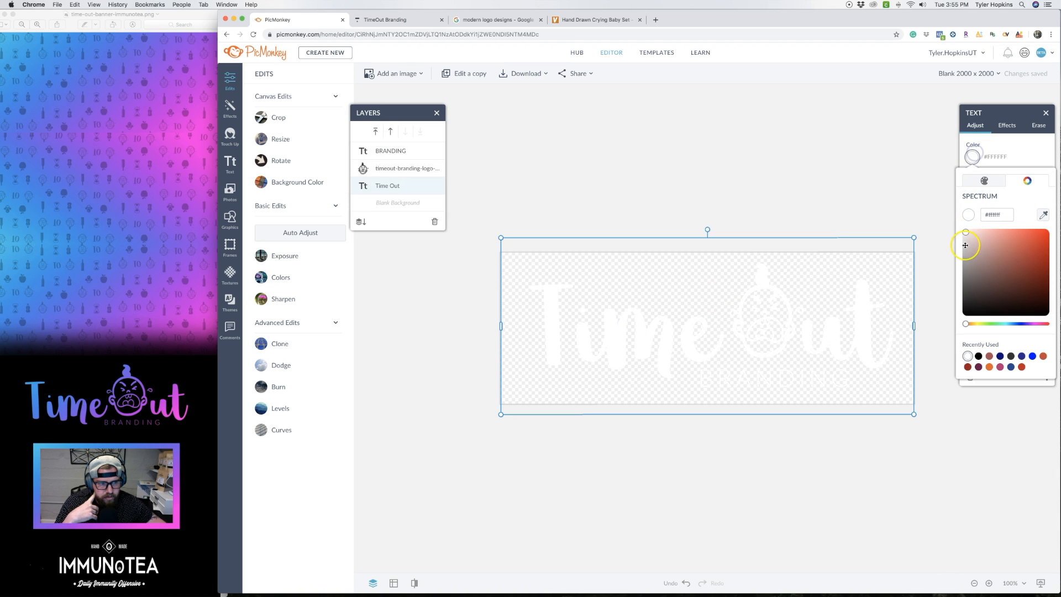
drag(971, 303, 953, 321)
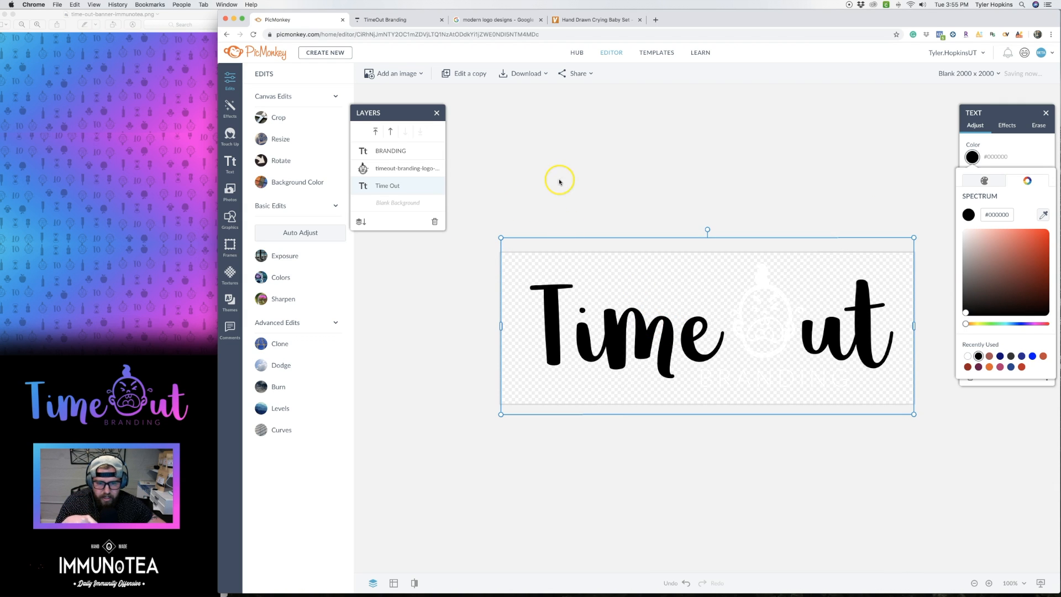
Step: Set the color of the crying-baby graphic and the BRANDING text to black (#000000)
click(753, 280)
click(758, 280)
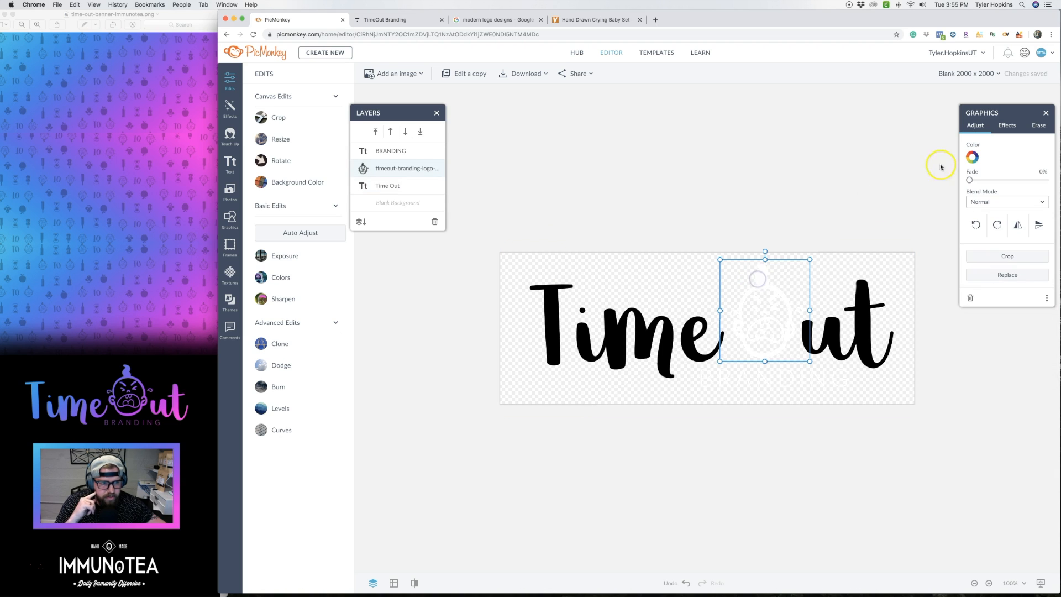
click(972, 157)
click(966, 313)
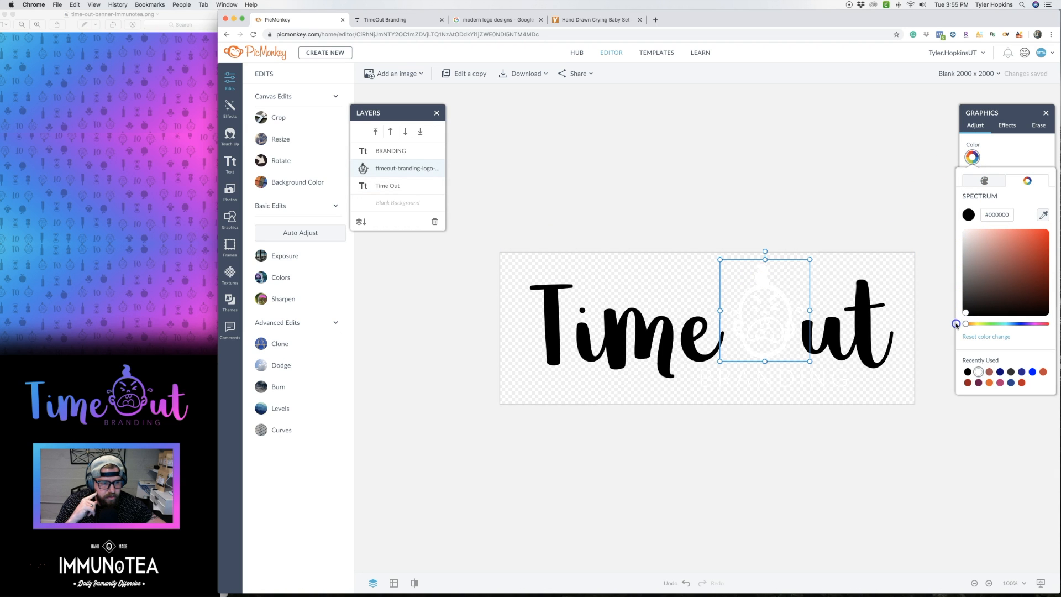
click(770, 380)
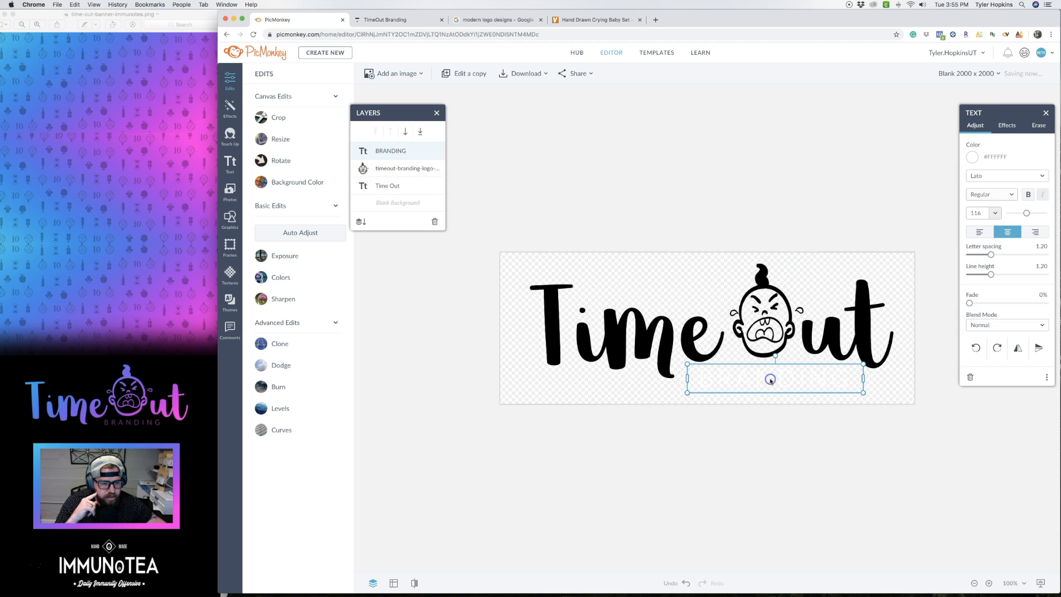
click(972, 157)
drag(974, 308, 946, 325)
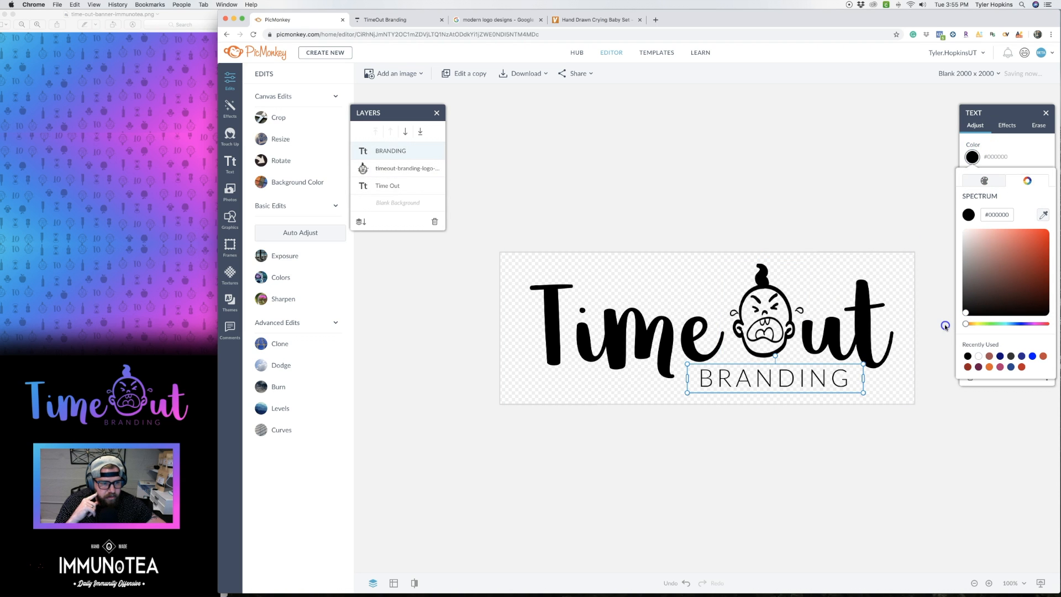
Step: Download the transparent logo as a PNG file
click(534, 77)
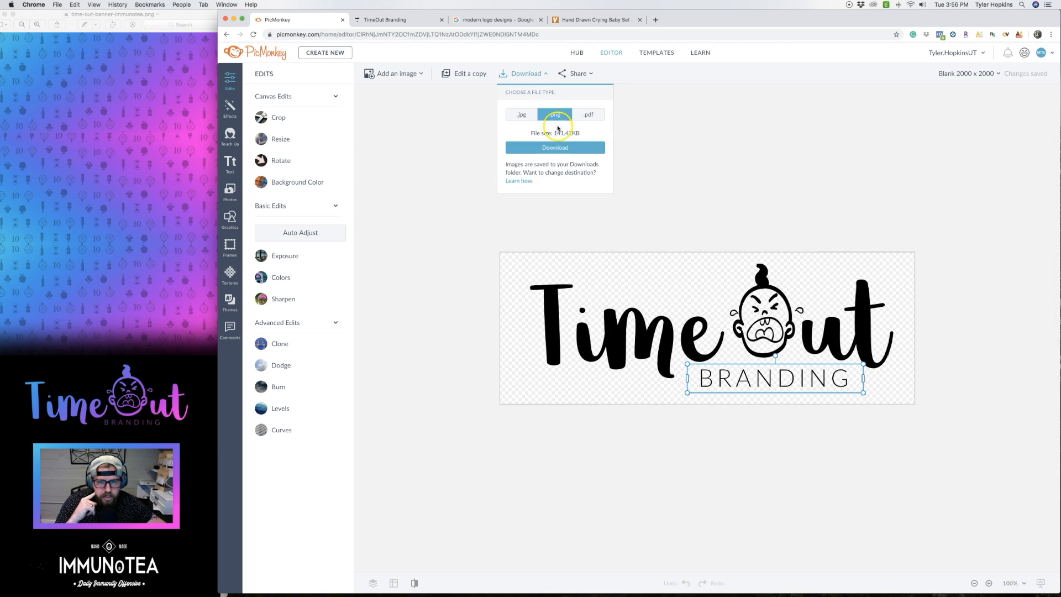
click(561, 150)
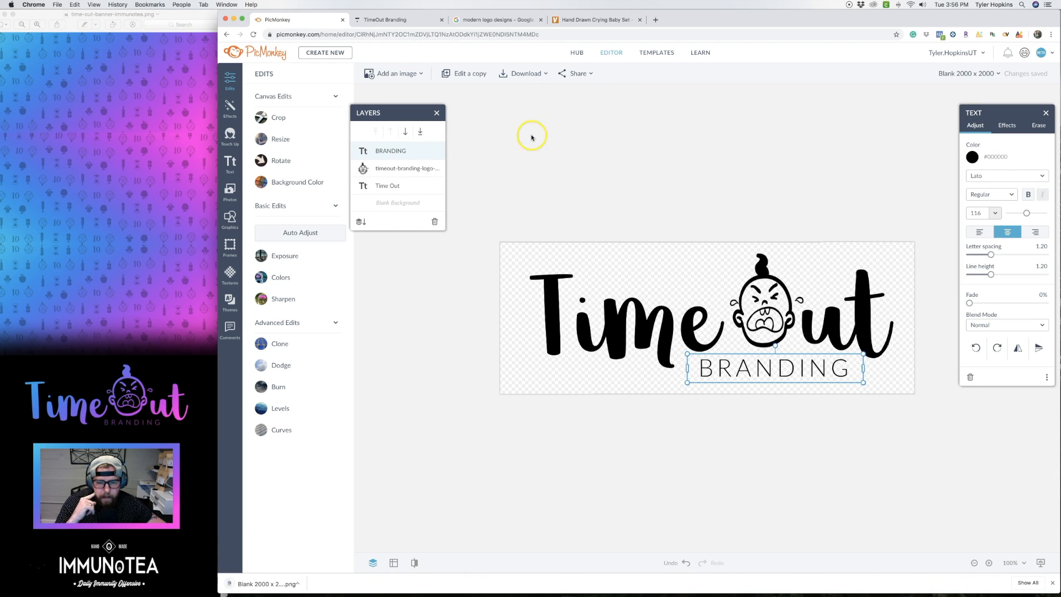
Step: Create a new blank canvas named "Blank 2000 x 2000" in the Unsorted folder
click(326, 54)
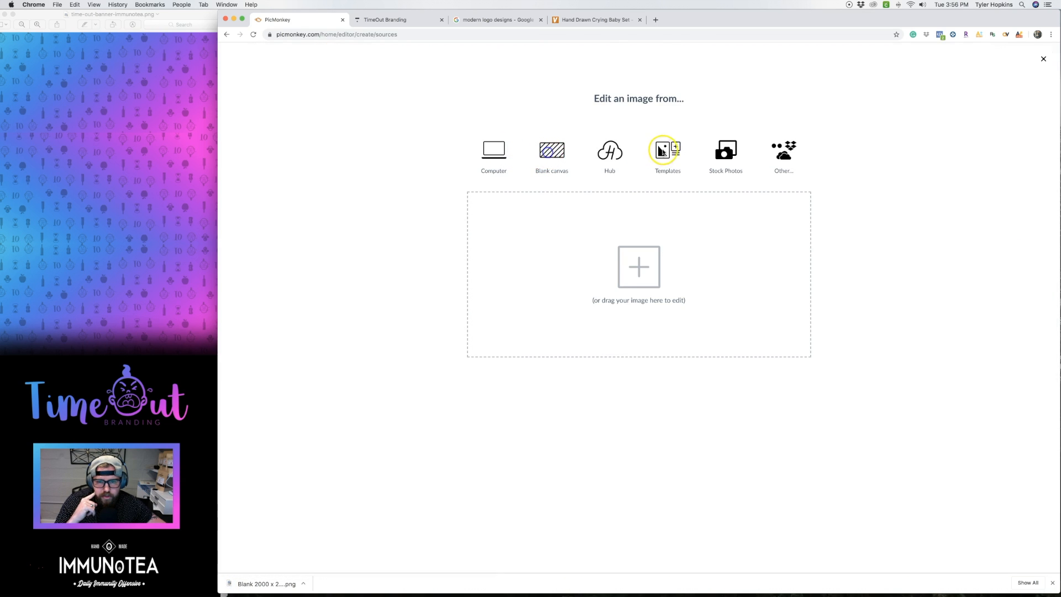
click(991, 69)
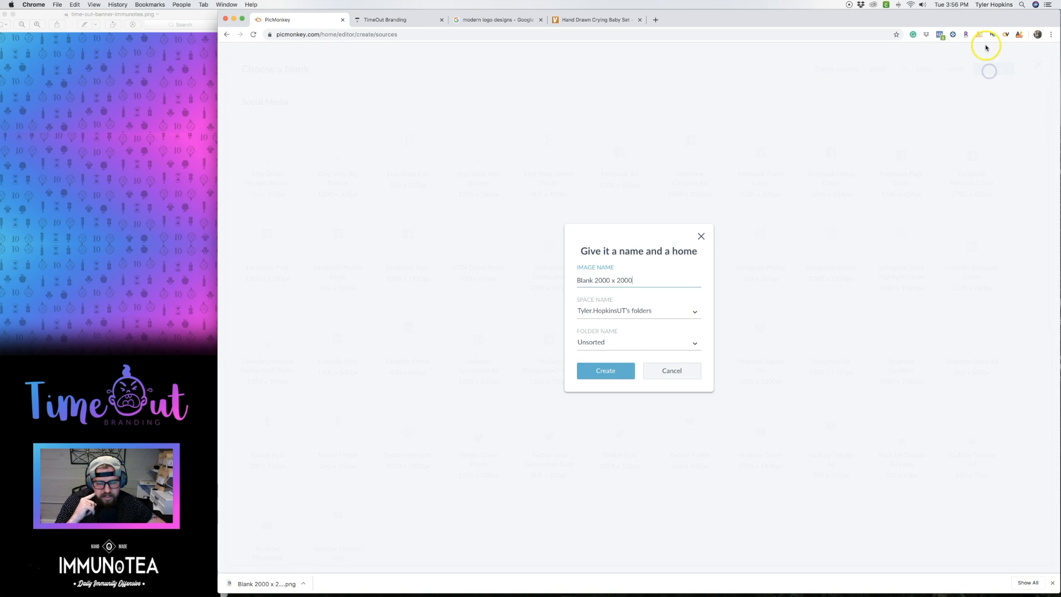
click(616, 367)
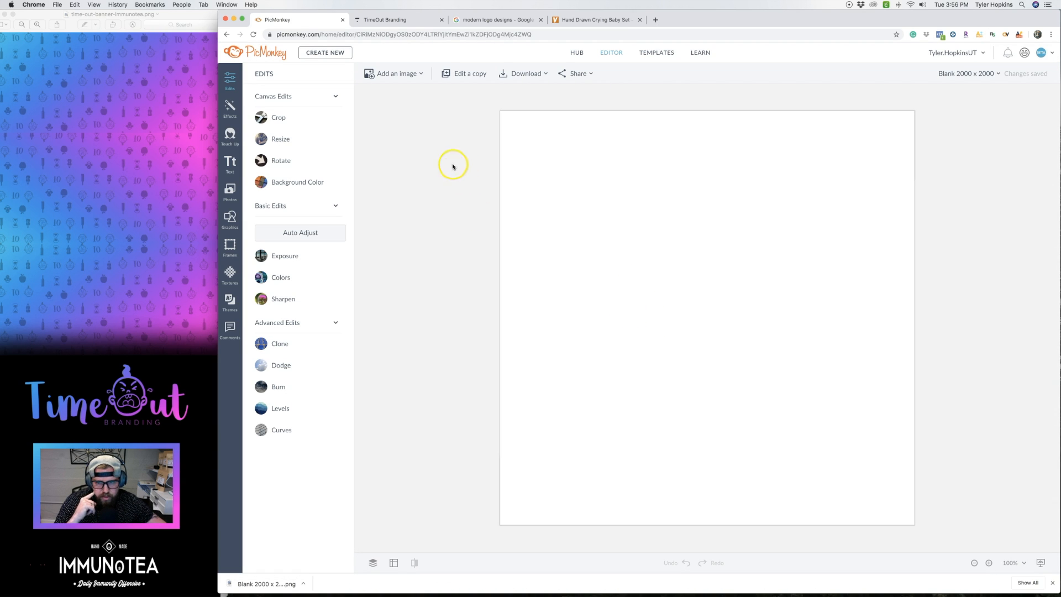
Step: Add the downloaded logo "Blank 2000 x 2000 (43).png" from the computer's PicMonkey Downloads folder to the blank canvas and deselect it
click(412, 74)
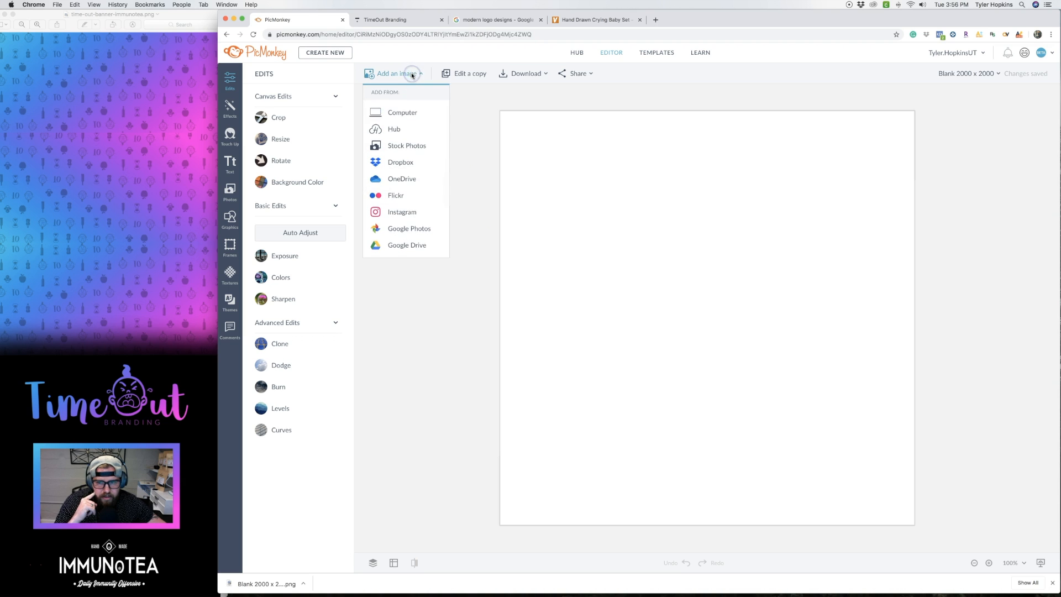
click(413, 113)
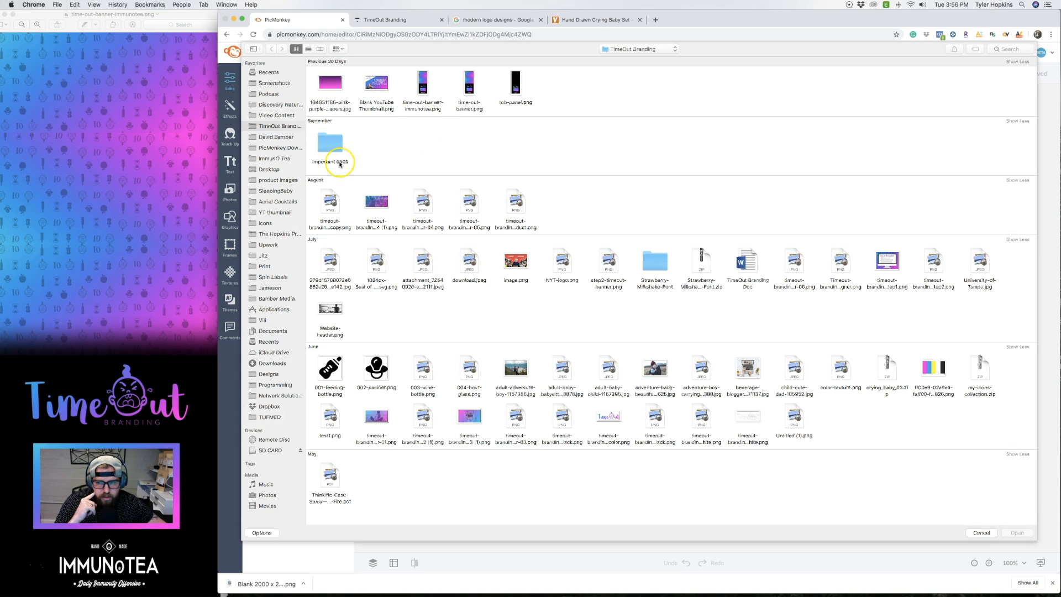
click(265, 148)
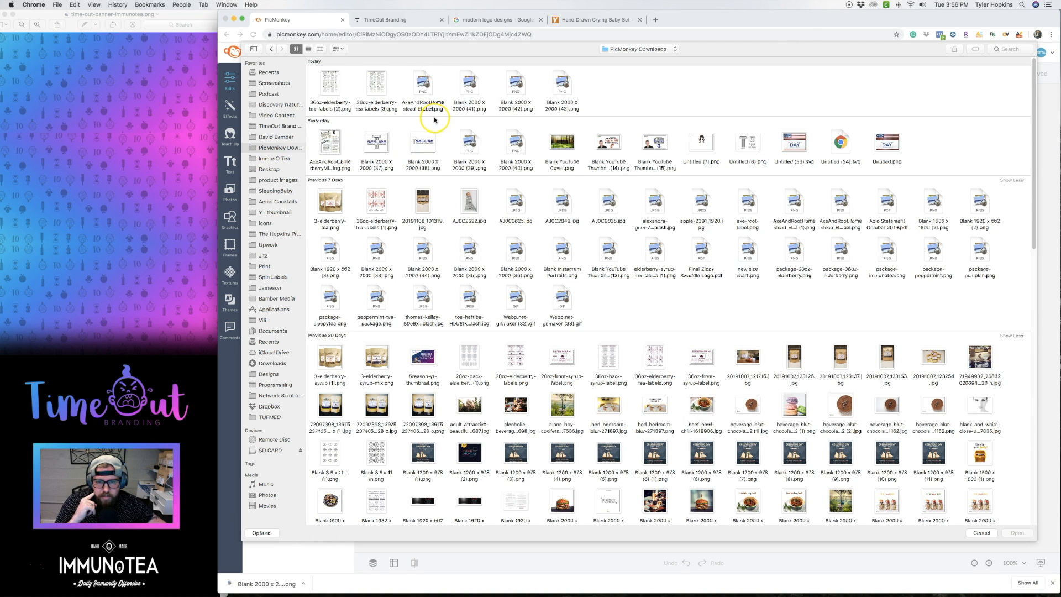
click(440, 117)
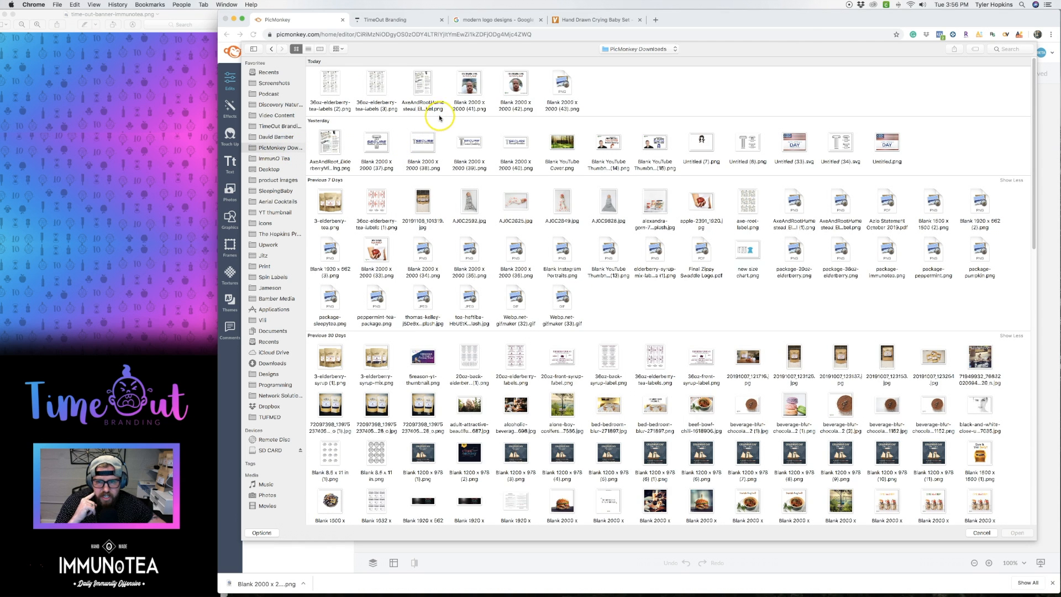
click(569, 95)
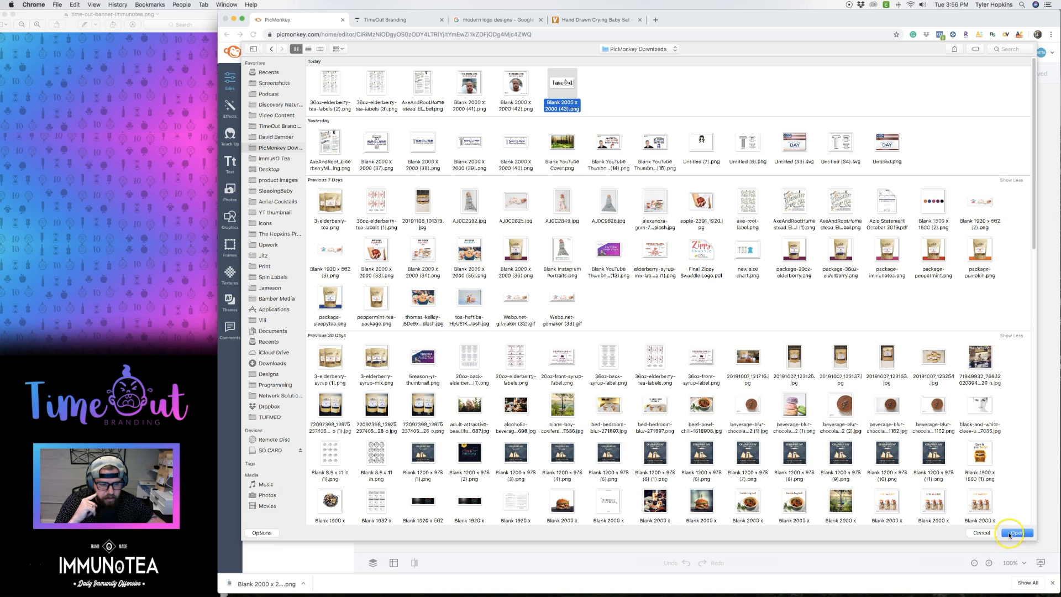
click(1010, 535)
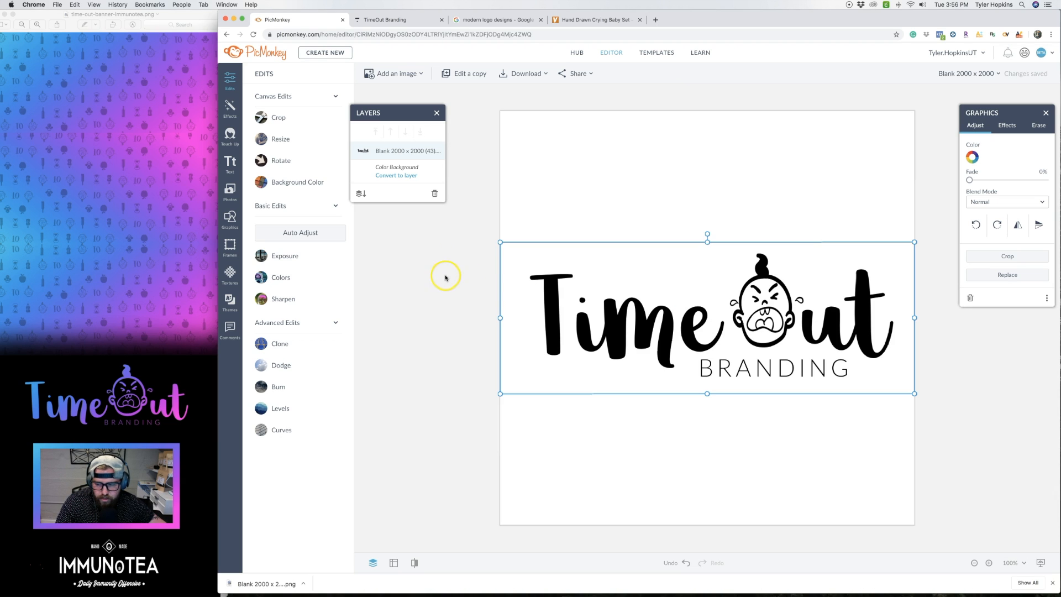
click(445, 229)
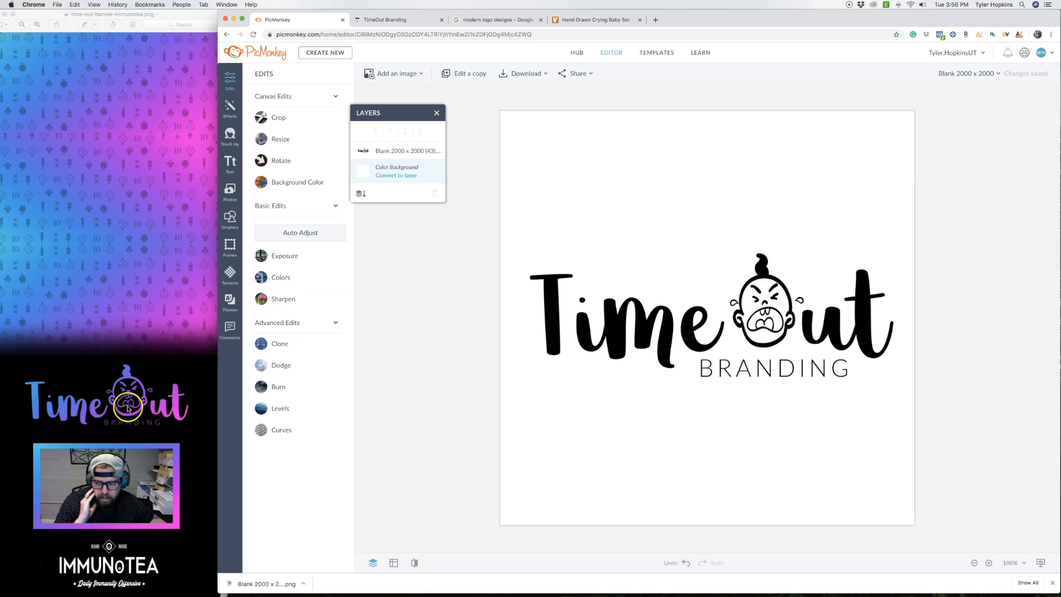
Step: View the coolors.co color scheme generator site in a new browser tab, and close that tab
click(655, 20)
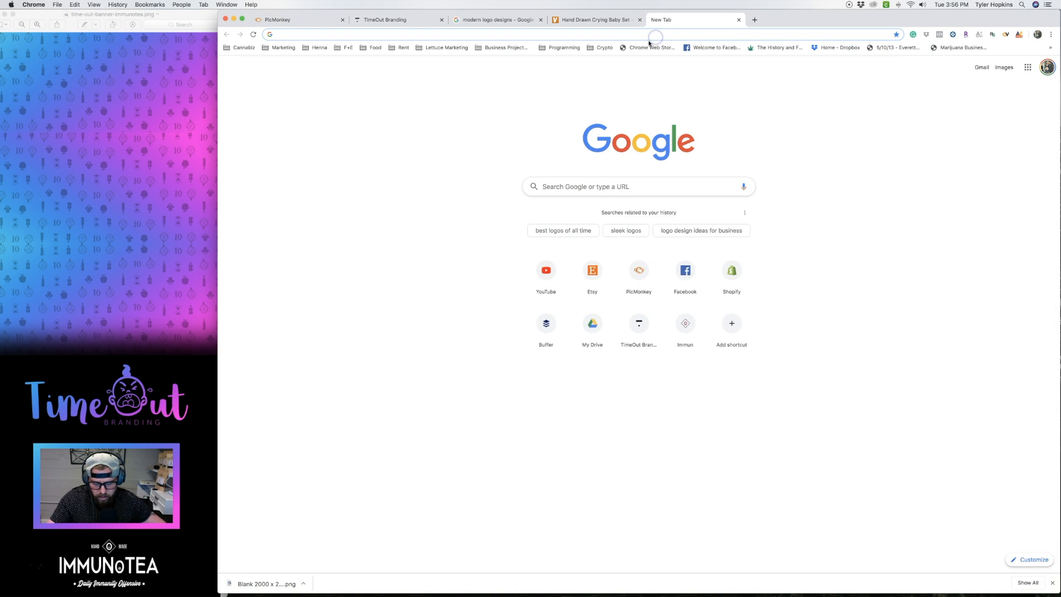
text(cool)
key(Return)
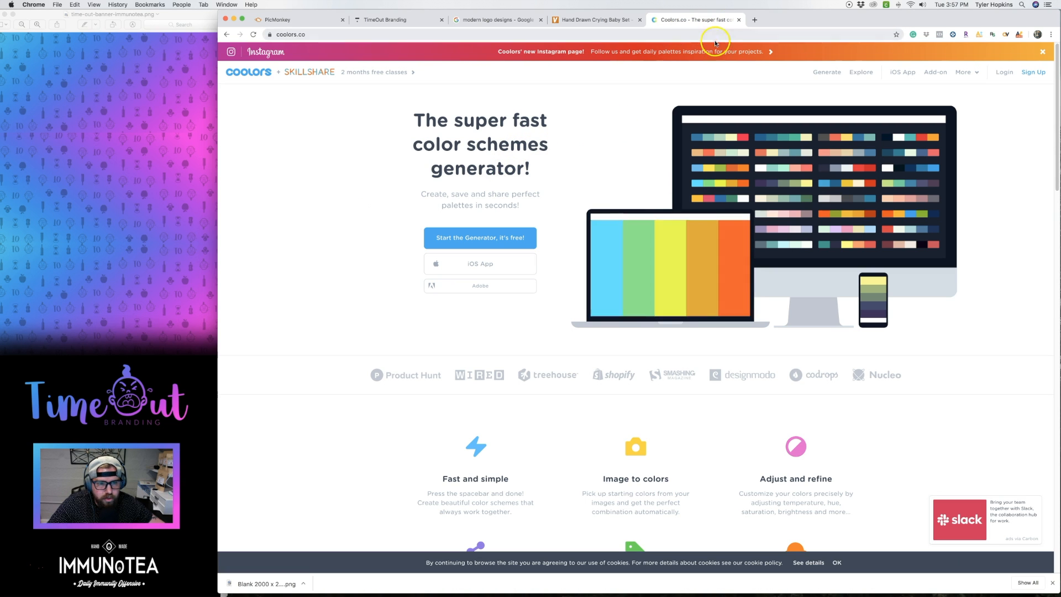
click(739, 20)
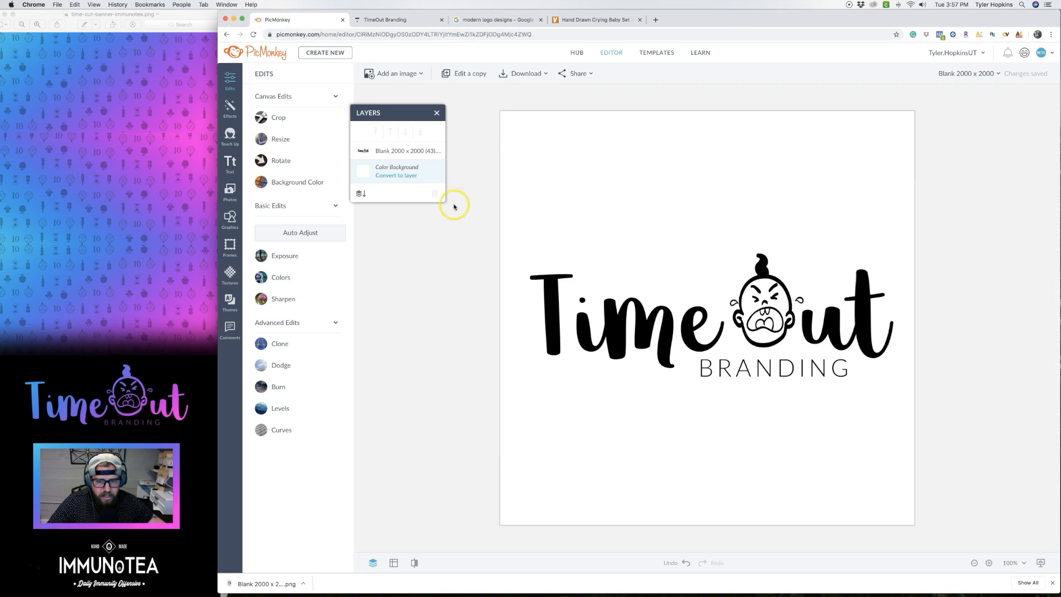
Step: Add the color palette image "ff00e9-02a9ea-faff00-ff..." from the computer's TimeOut Branding folder, scaled down and placed above the logo
click(419, 74)
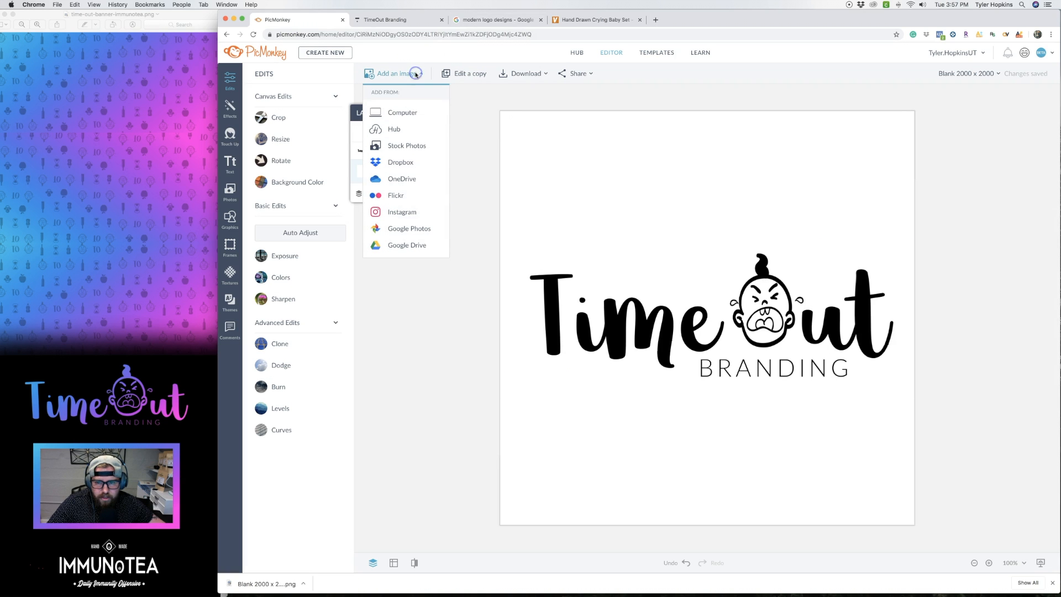
click(411, 113)
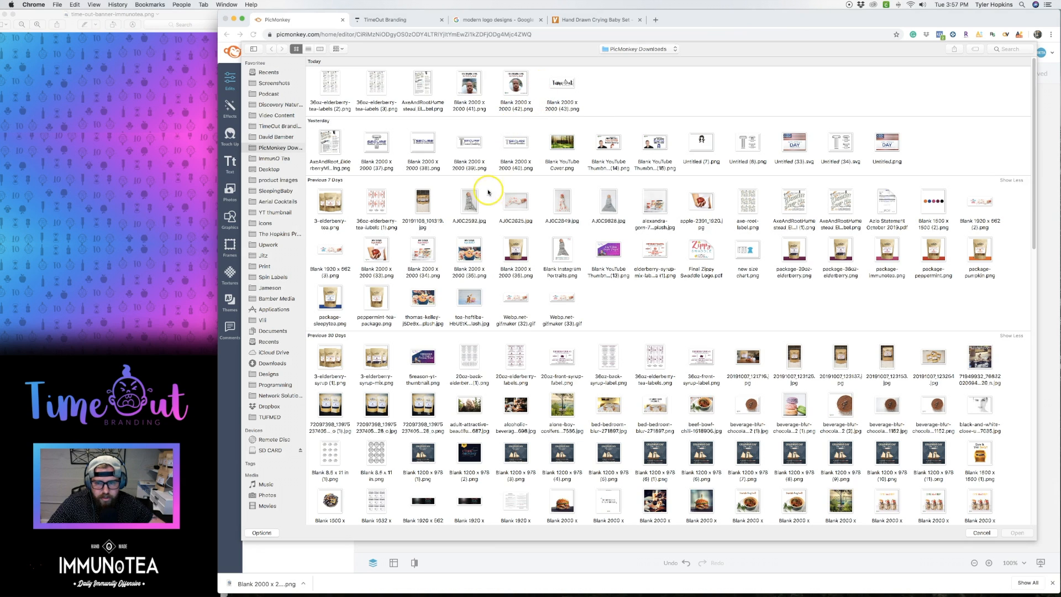
click(283, 127)
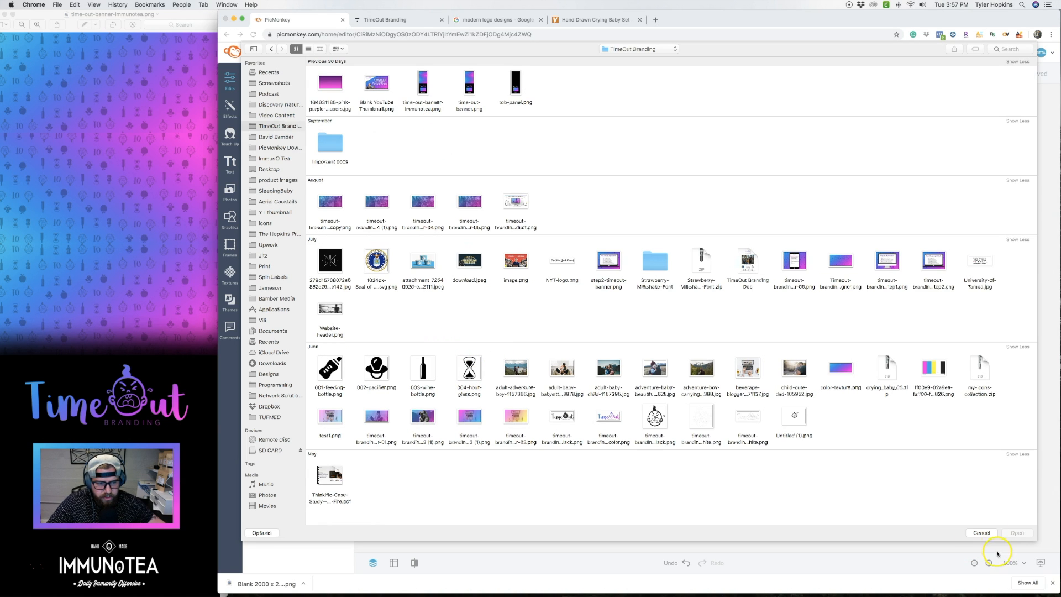
double_click(934, 372)
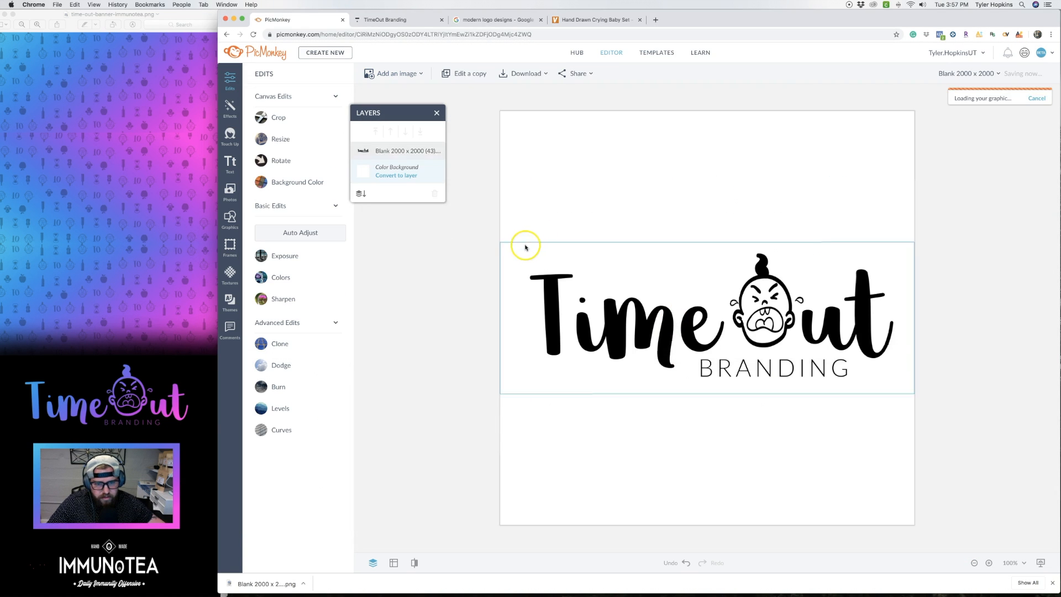
drag(704, 269, 692, 177)
drag(771, 232, 806, 251)
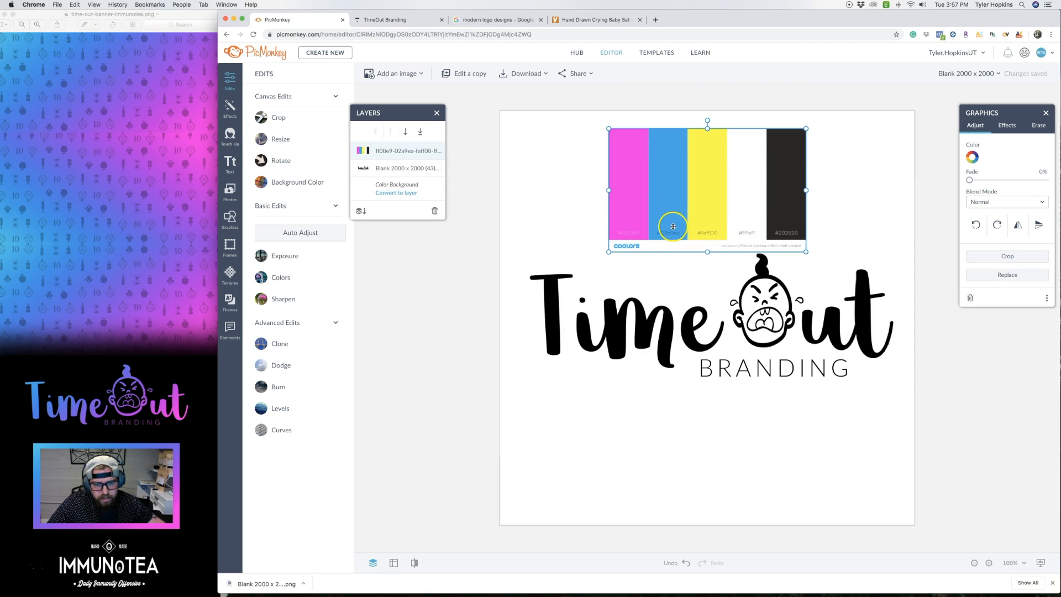
Step: Try out the palette's pink, blue, yellow, white and black as solid colors for the logo with the eyedropper
click(690, 257)
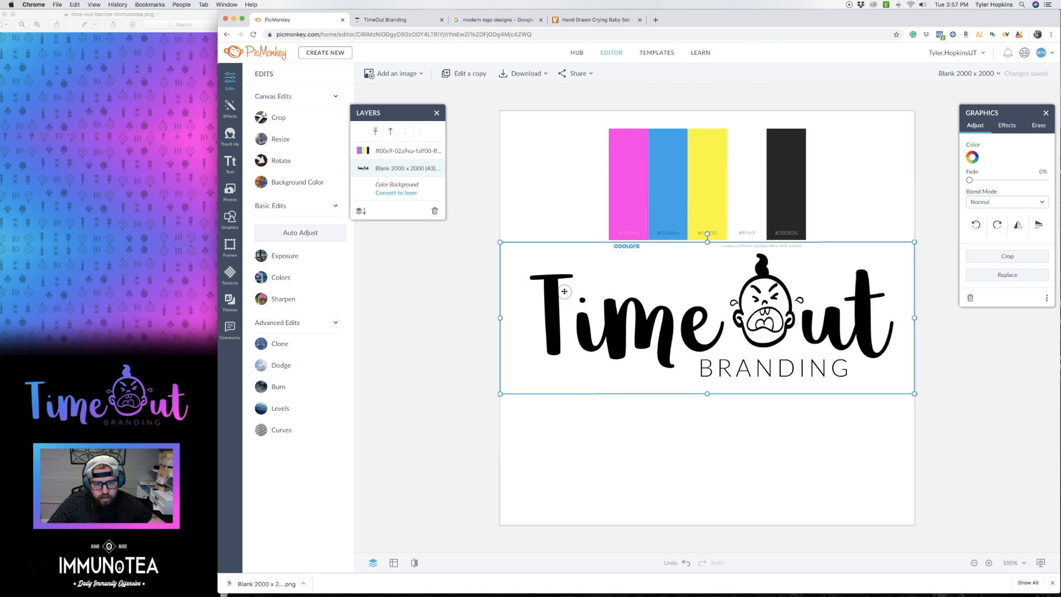
click(976, 160)
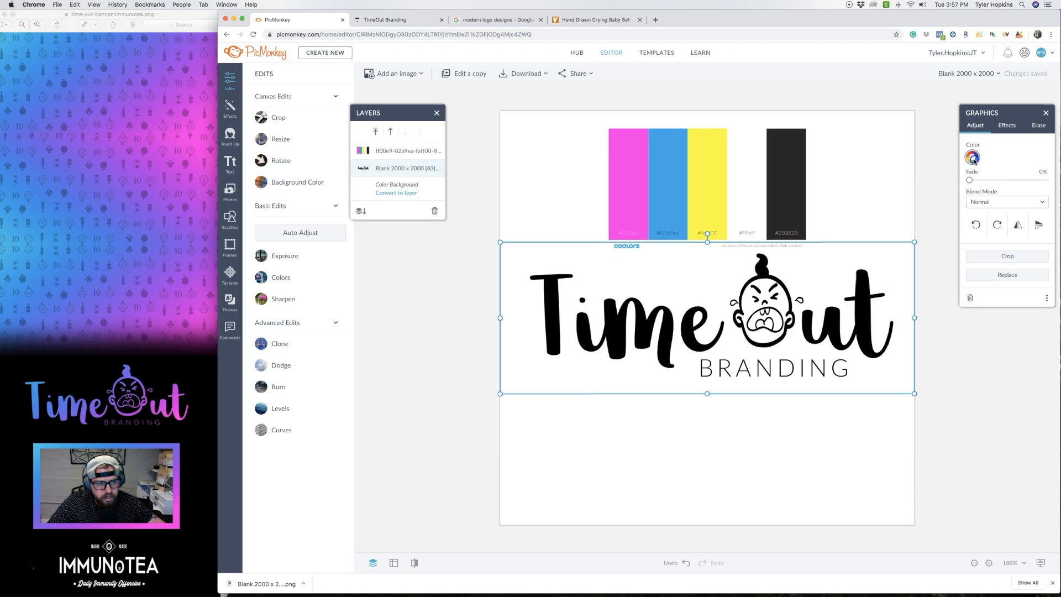
click(973, 158)
click(999, 214)
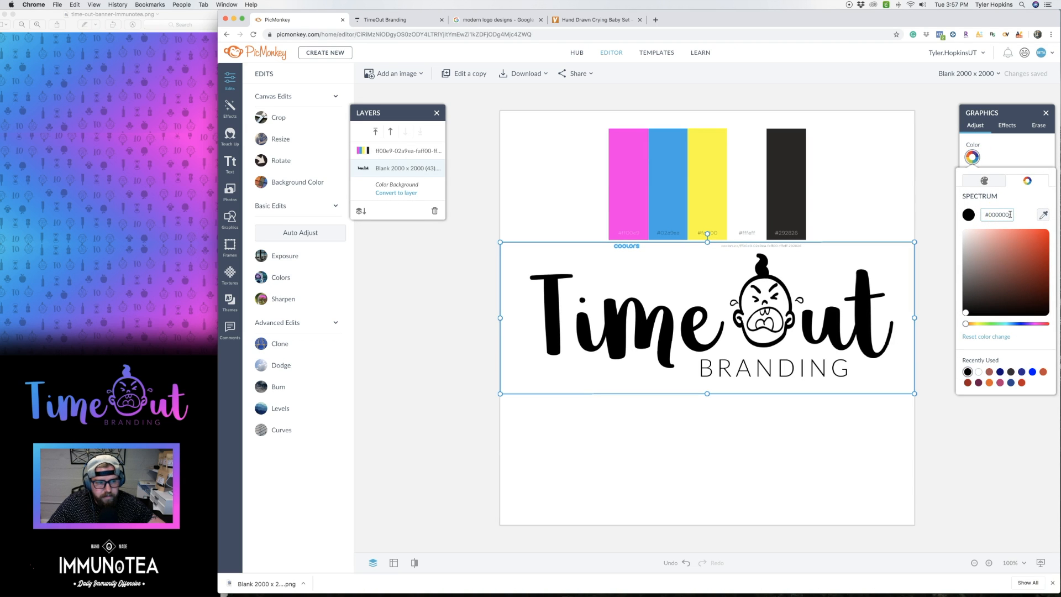
click(1042, 216)
click(855, 186)
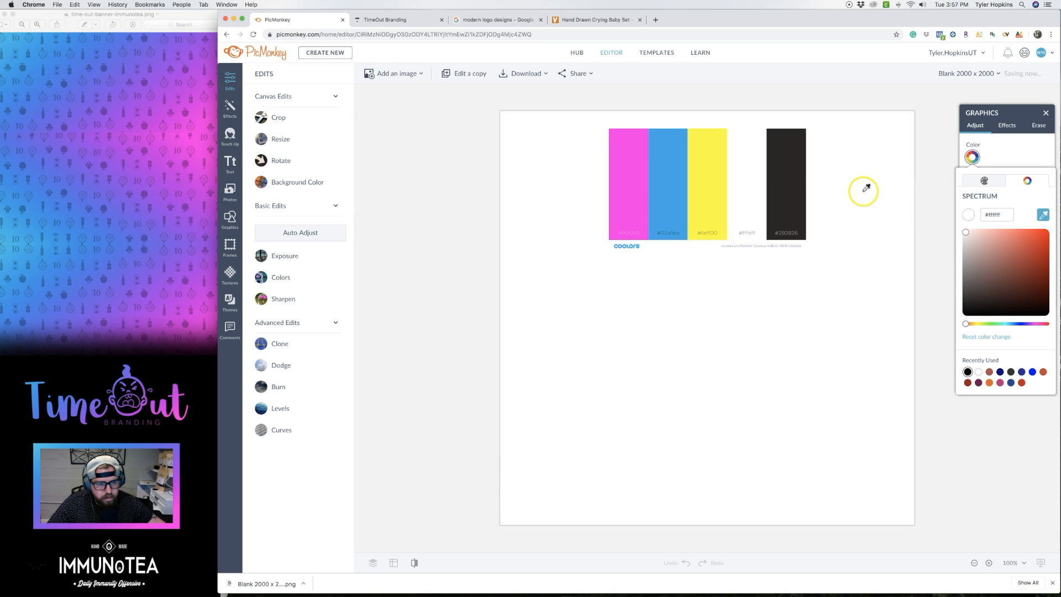
click(625, 184)
click(671, 183)
click(714, 187)
click(752, 186)
click(788, 189)
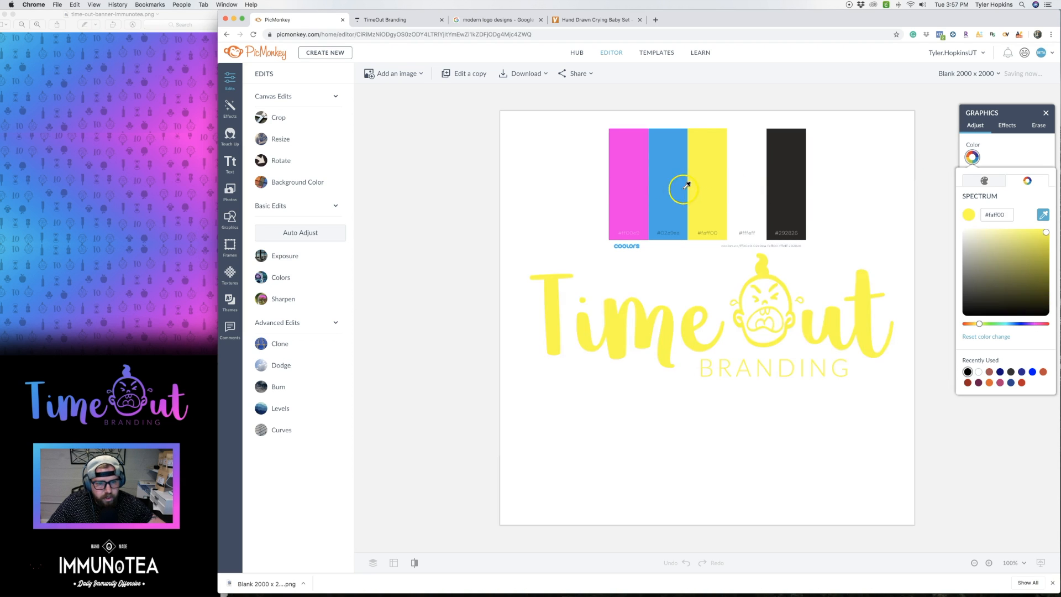
click(478, 190)
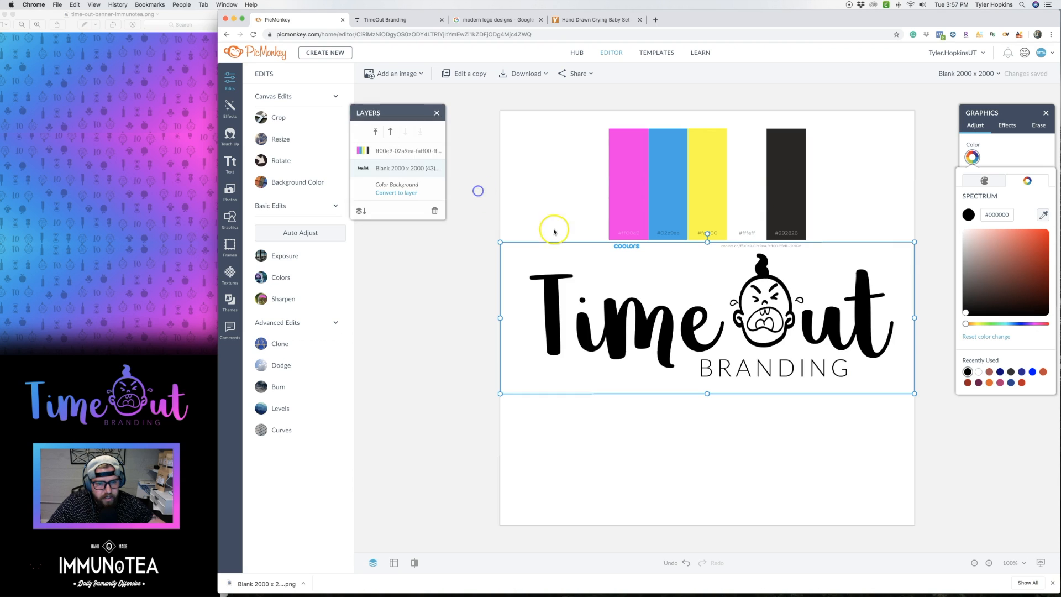
Step: Move the palette image up to the canvas's upper edge and start the Gradient effect on the logo layer
click(712, 145)
mouse_move(718, 189)
mouse_down()
mouse_move(718, 161)
mouse_move(718, 170)
mouse_up()
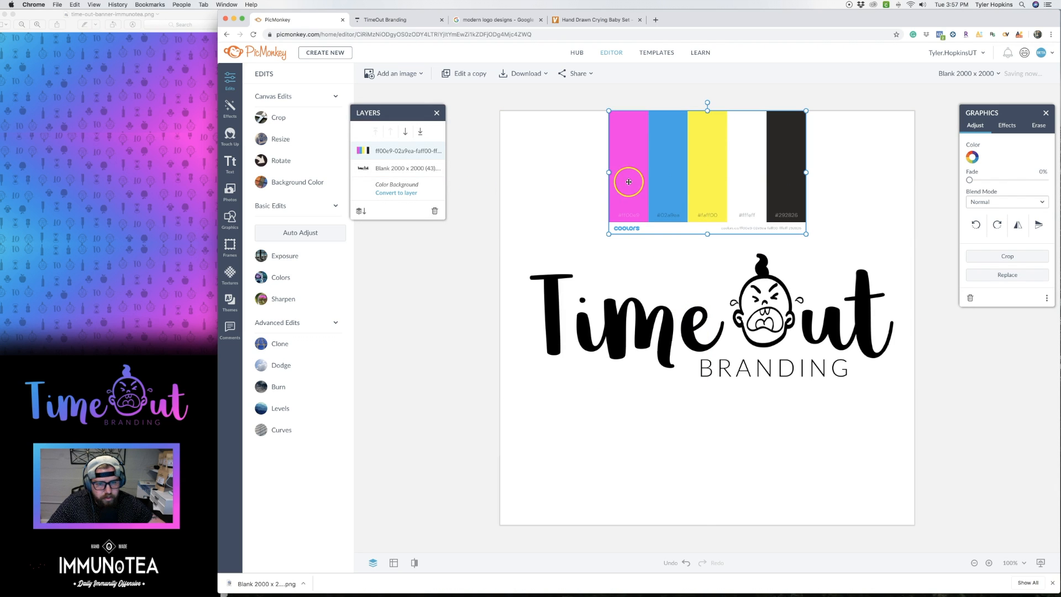
click(557, 331)
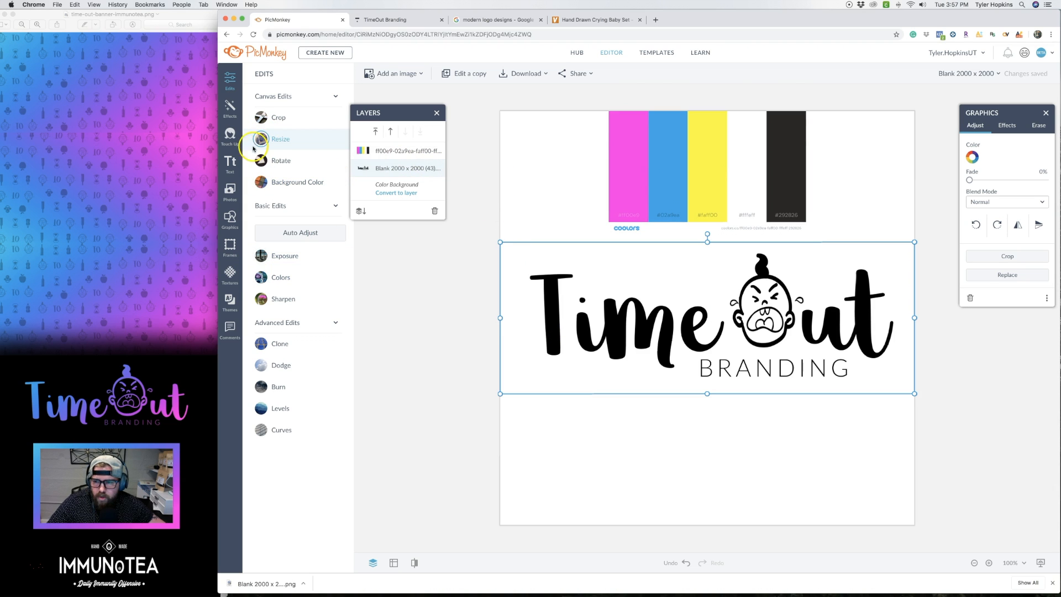
click(230, 108)
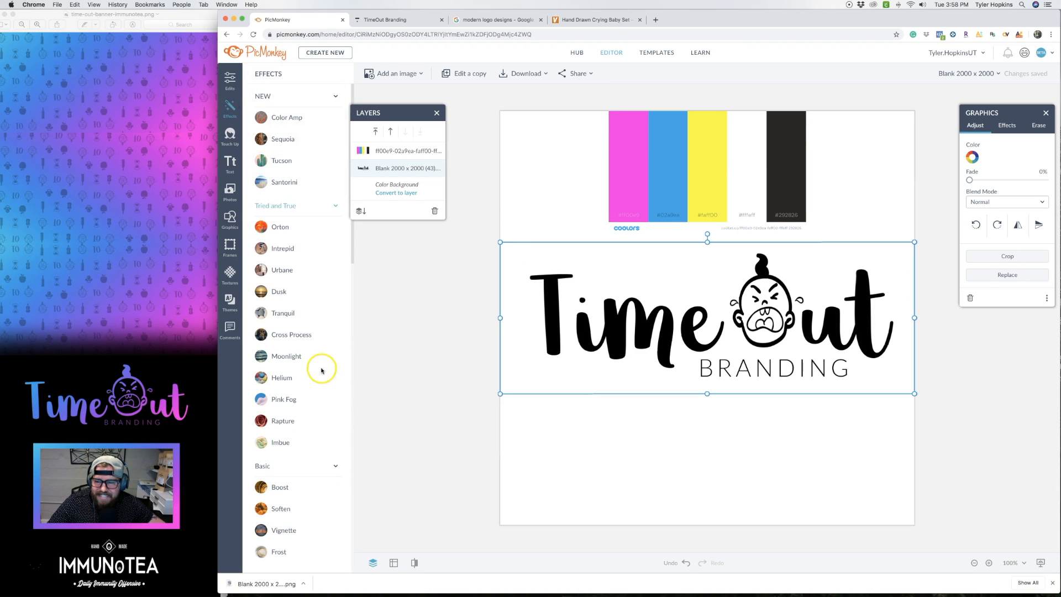
scroll(304, 384, down, 5)
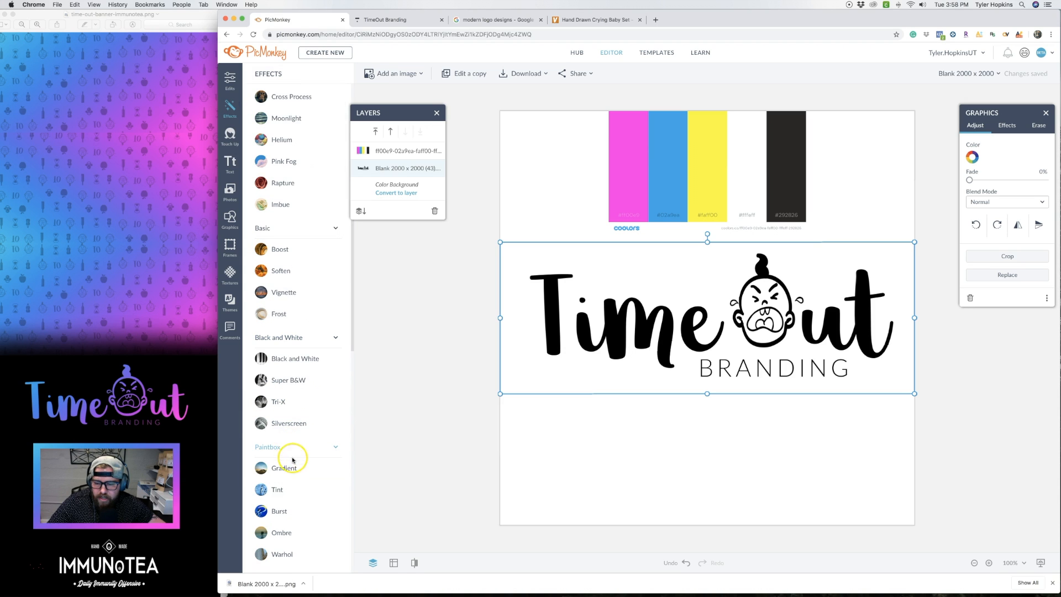
click(288, 467)
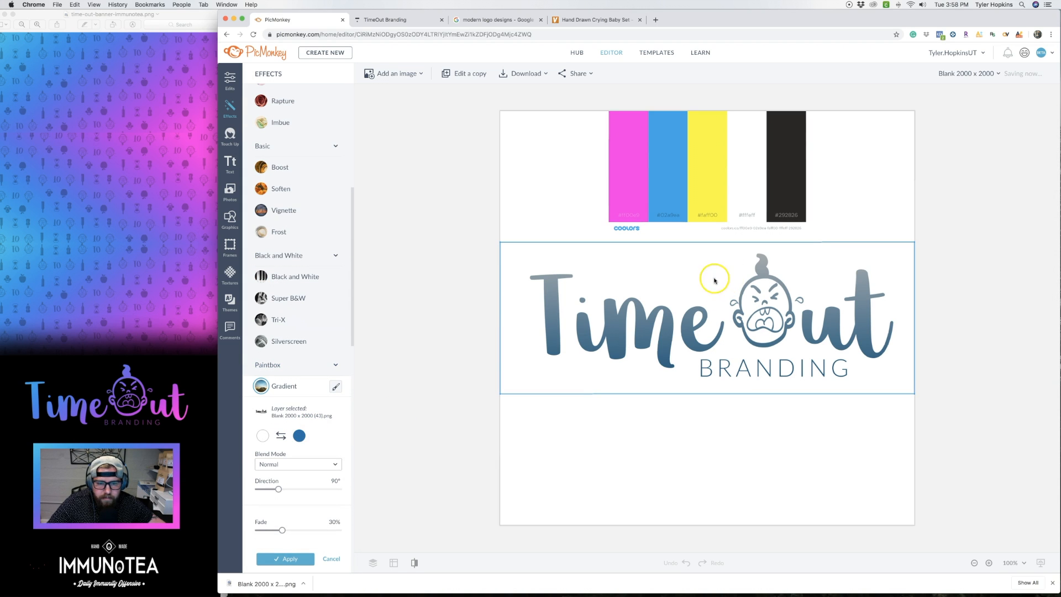
Step: Set the gradient's colors to blue #02a9ea first and pink #ff00e9 second by sampling them from the palette image
click(297, 437)
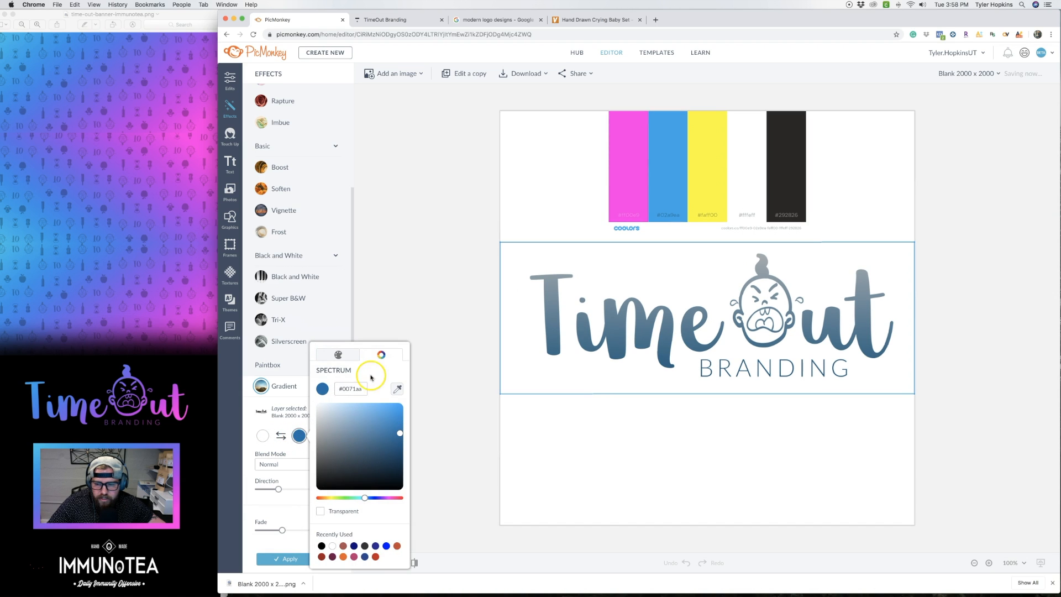
click(398, 390)
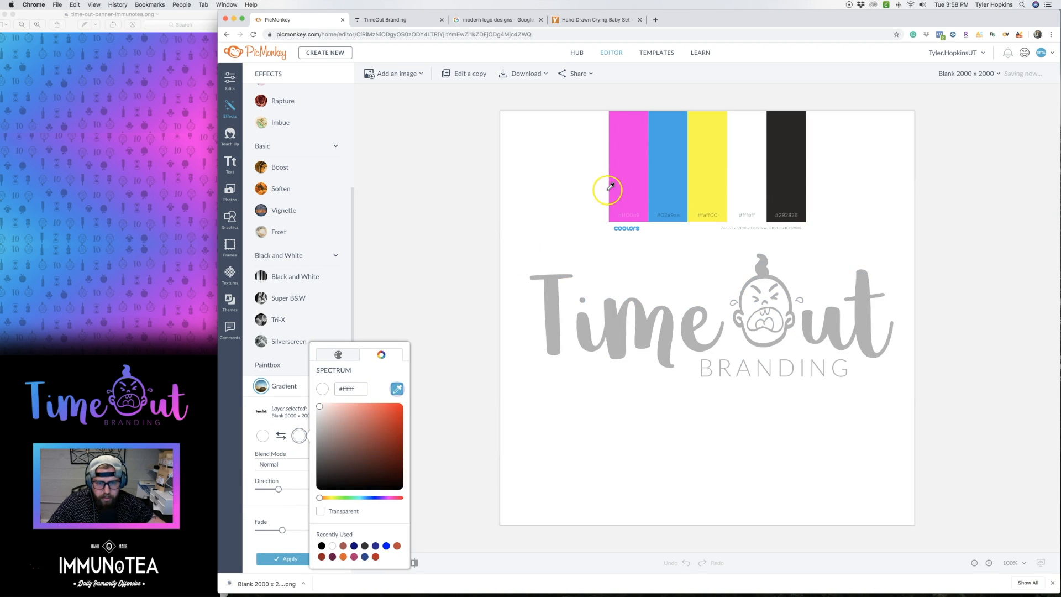
click(635, 183)
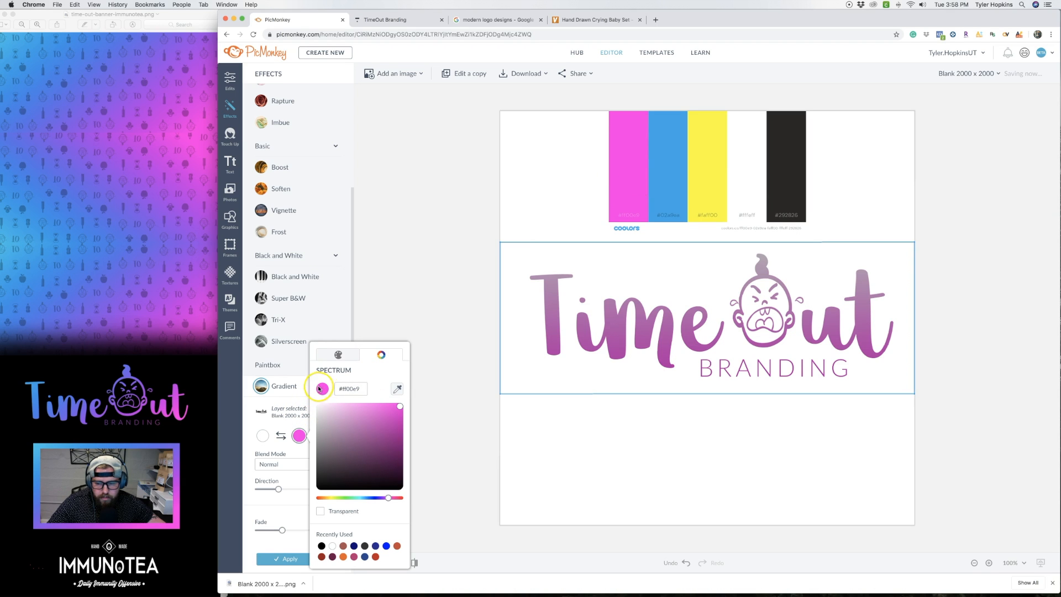
click(265, 433)
click(264, 435)
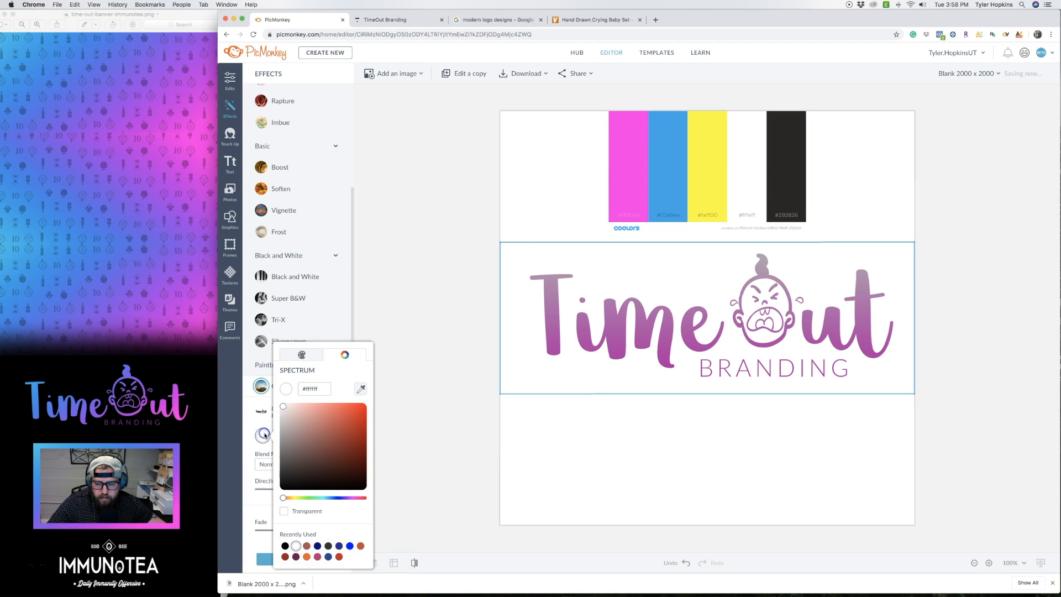
click(361, 389)
click(683, 165)
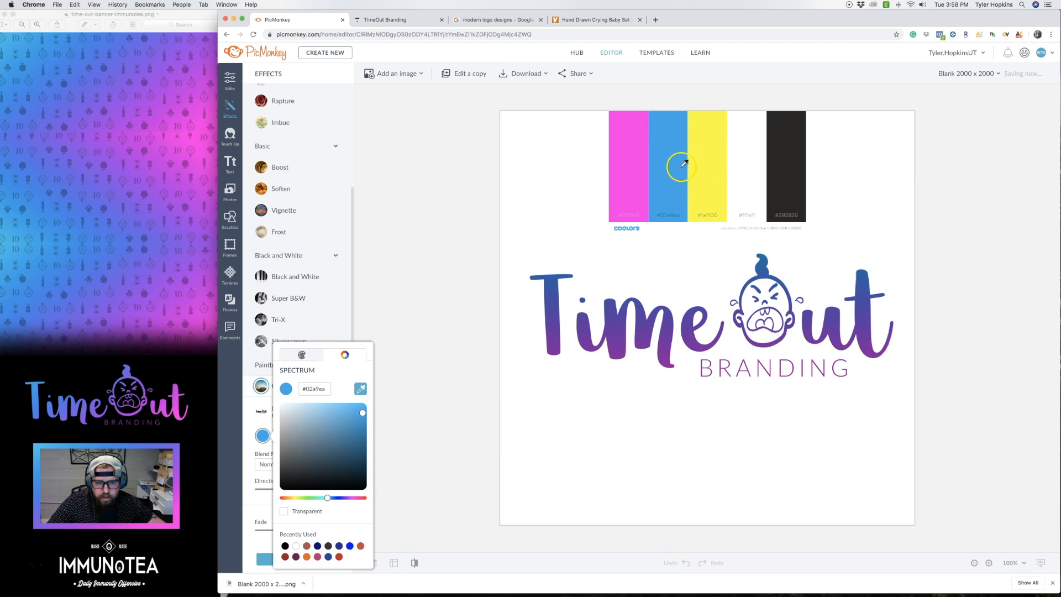
click(667, 166)
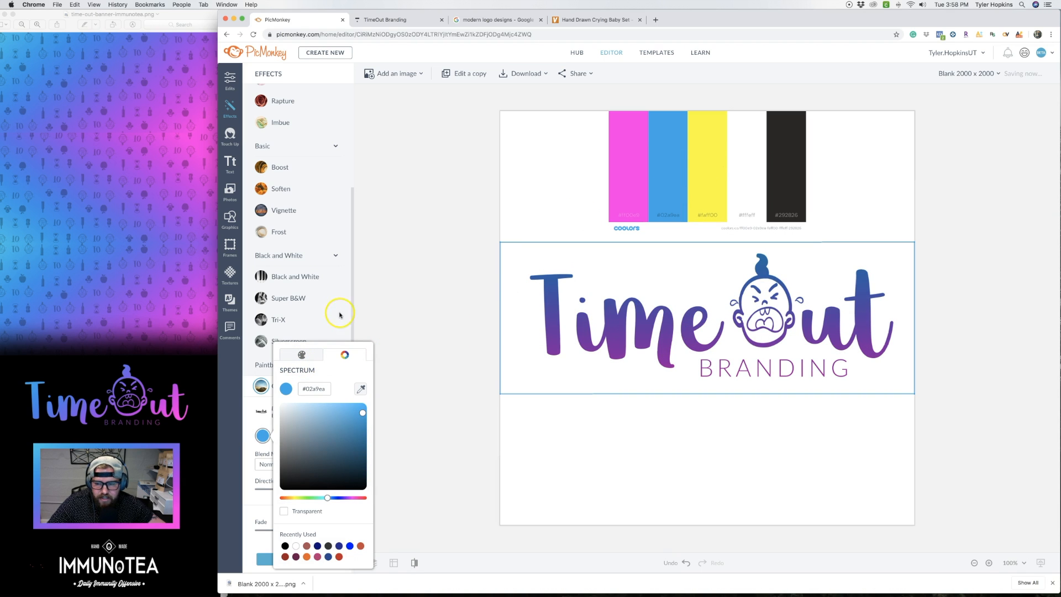
click(250, 426)
Step: Set the gradient's fade to 0% and direction to 0°, and apply it to the logo
drag(276, 531, 249, 529)
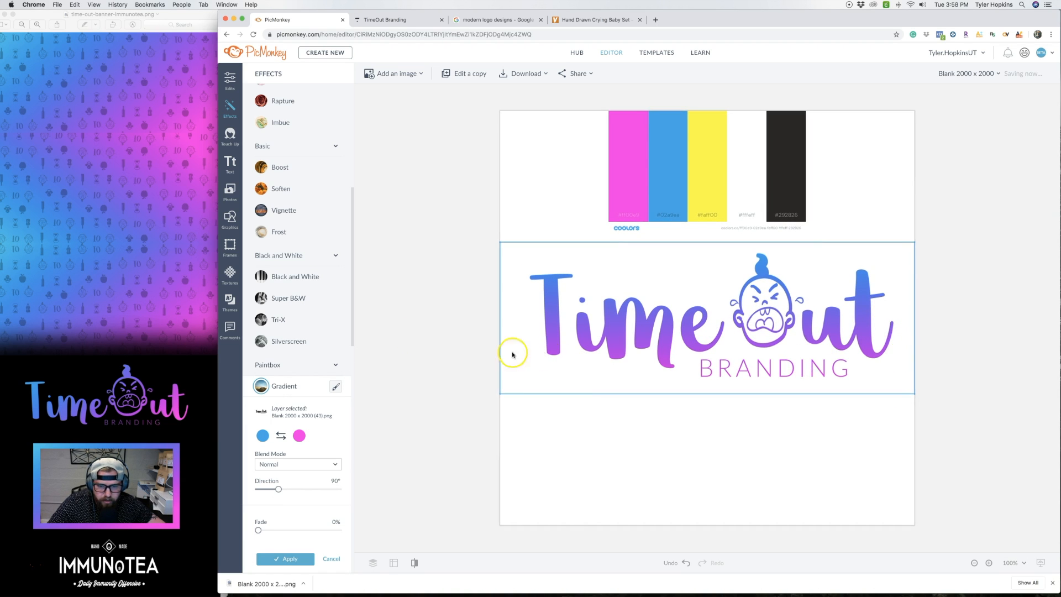
drag(278, 483, 263, 491)
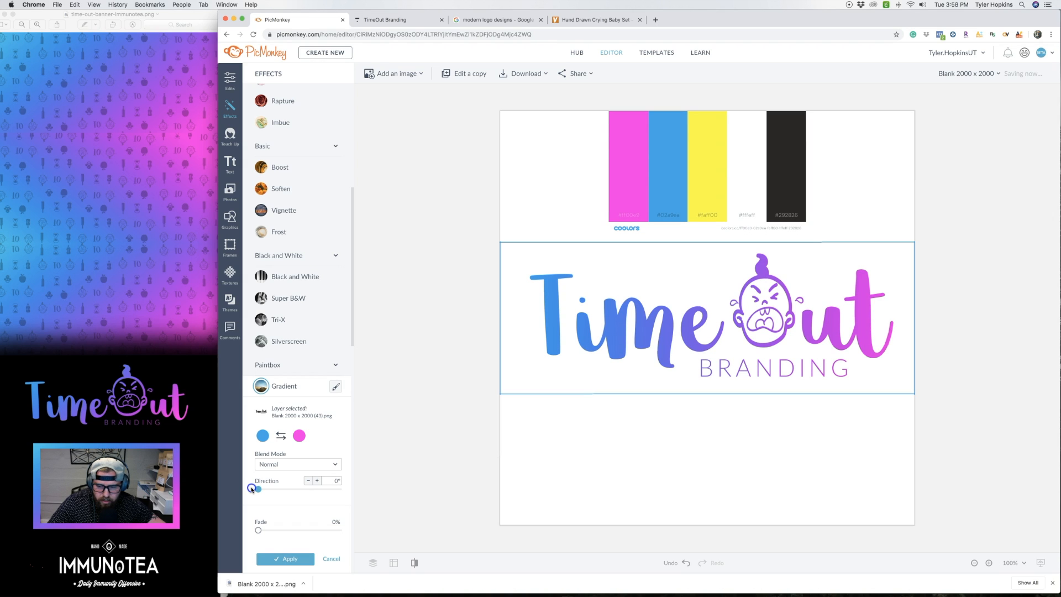
mouse_move(259, 488)
mouse_down()
mouse_move(345, 491)
mouse_move(240, 490)
mouse_move(323, 487)
mouse_move(250, 488)
mouse_up()
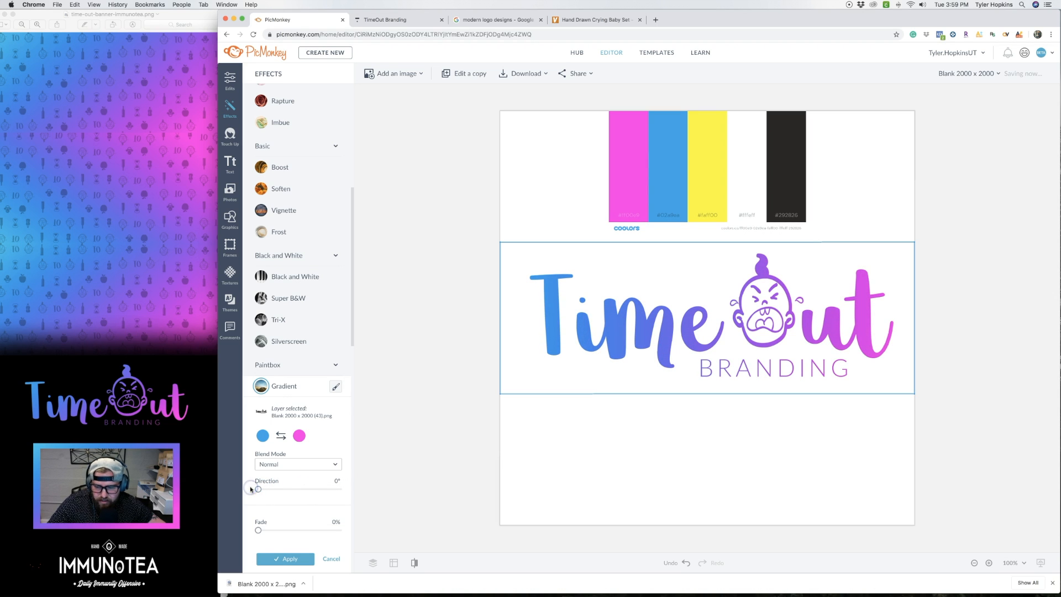
click(303, 561)
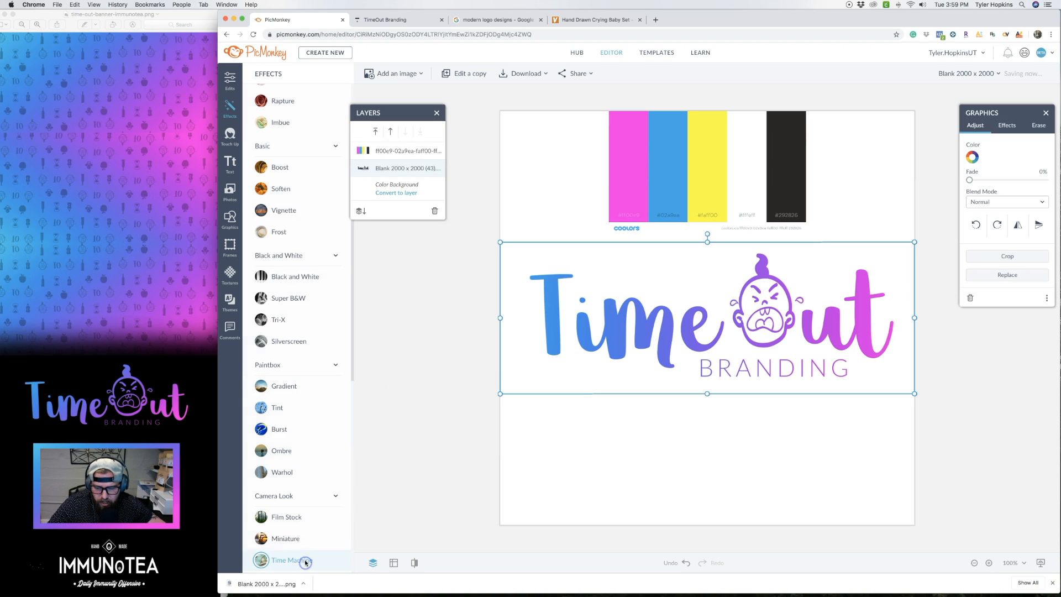
Step: Delete the color palette image from the canvas
click(453, 328)
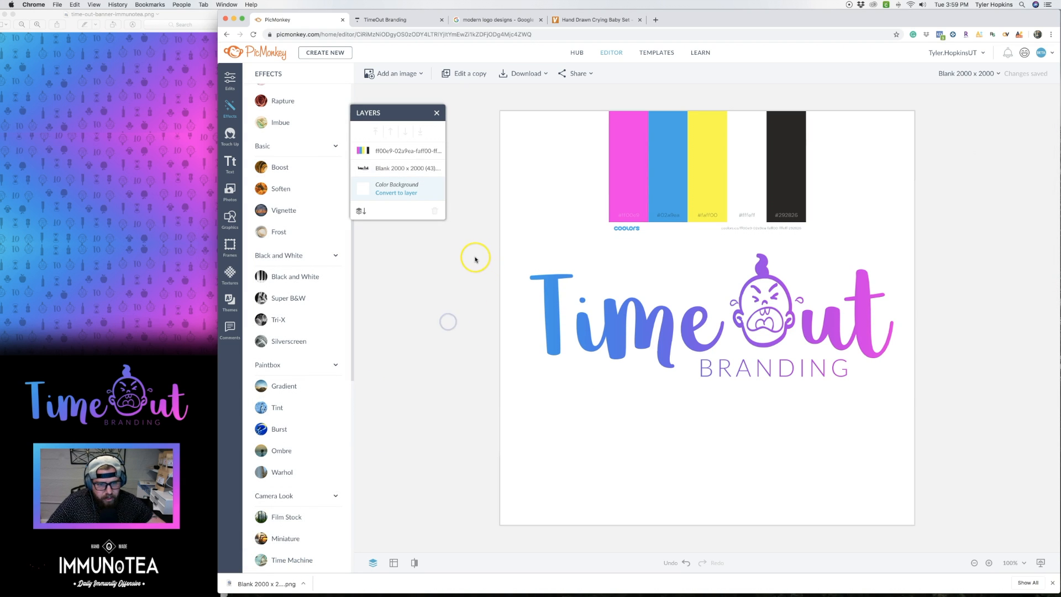
click(669, 191)
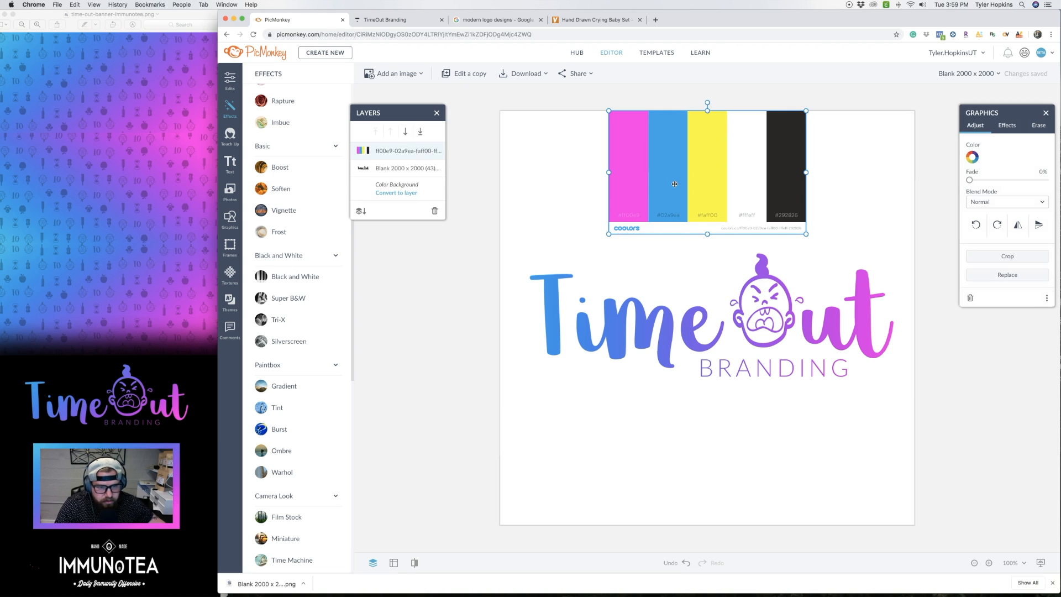
key(Delete)
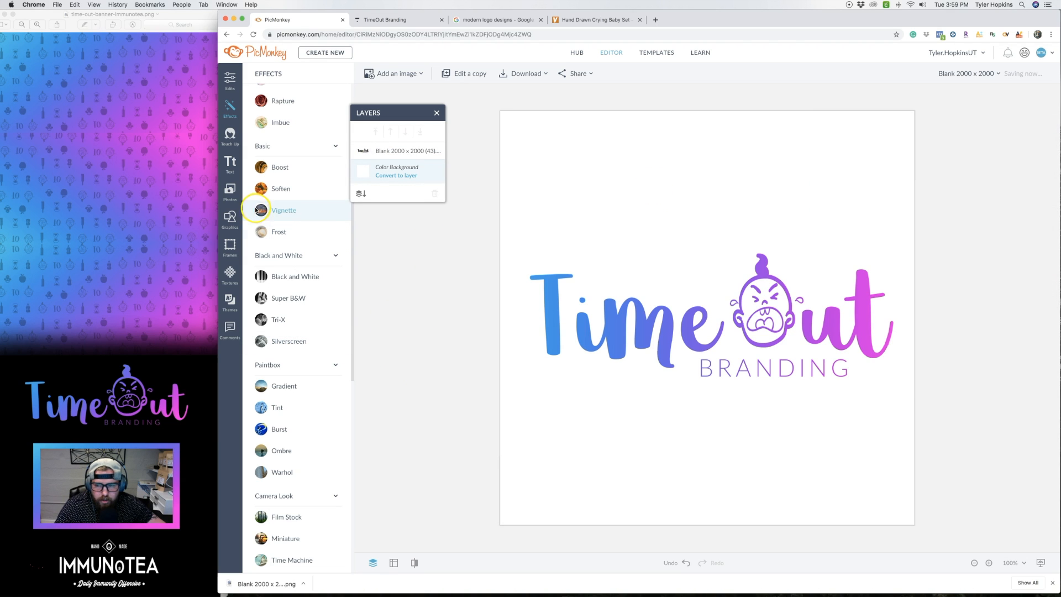
Step: Make the canvas background transparent and apply the change
click(229, 79)
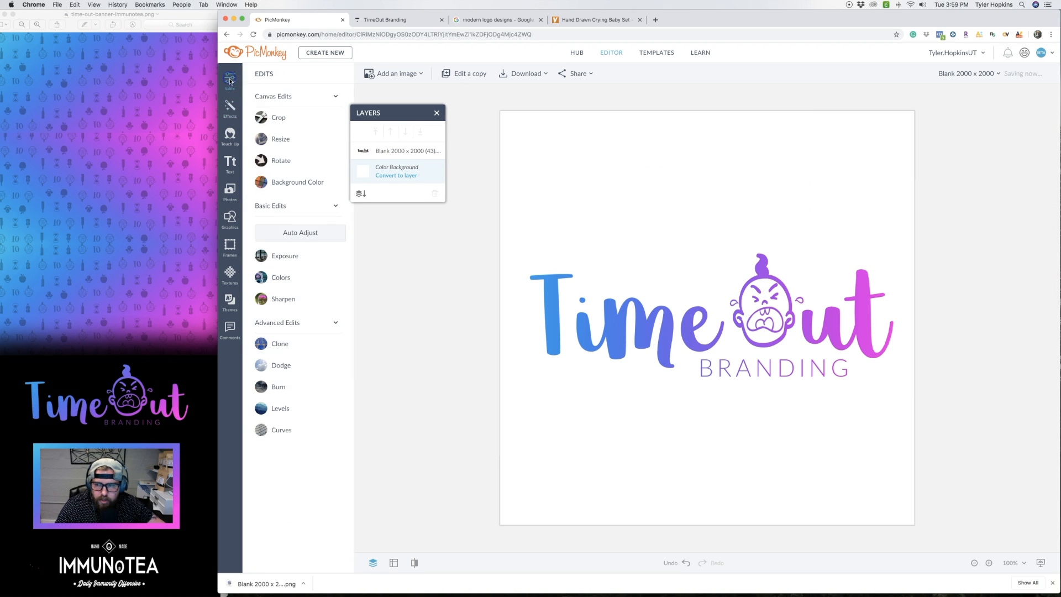
click(305, 182)
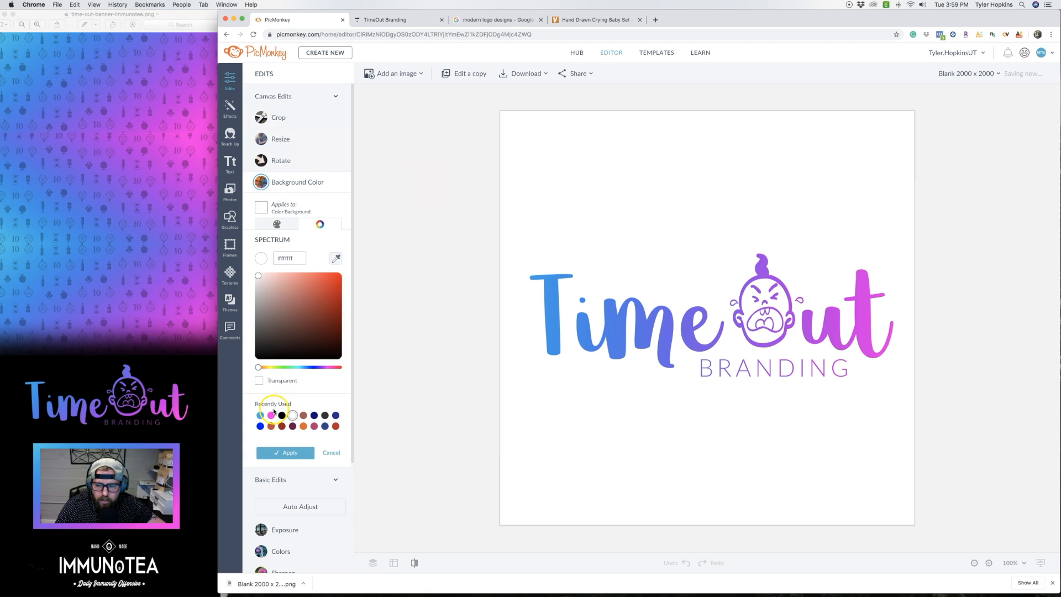
click(258, 381)
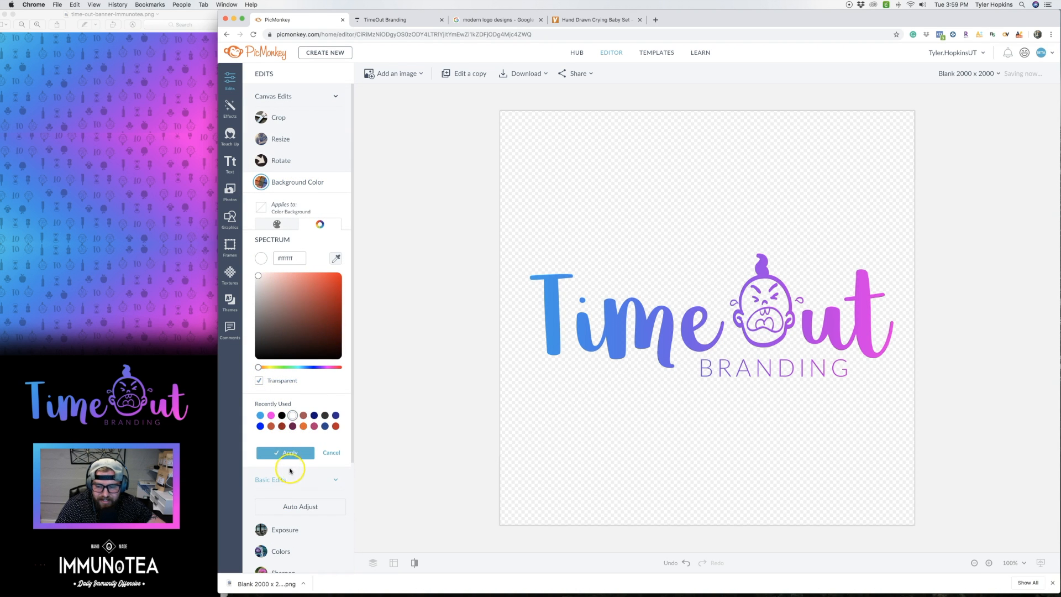
click(294, 453)
Step: Crop the canvas closely above and below the logo to 2000 x 758 px
click(293, 118)
drag(707, 107, 714, 239)
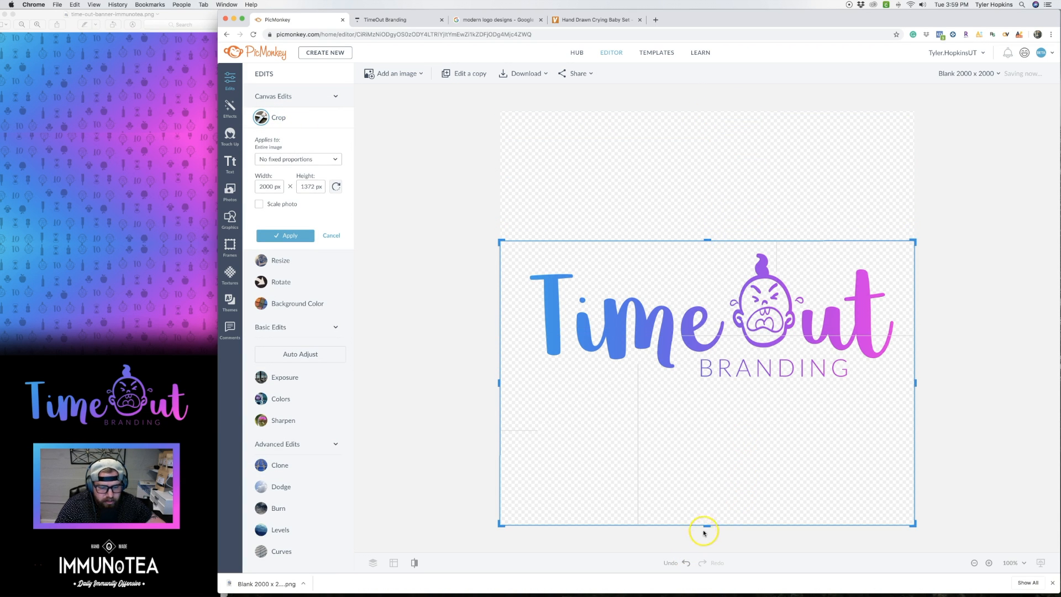
drag(710, 526, 701, 398)
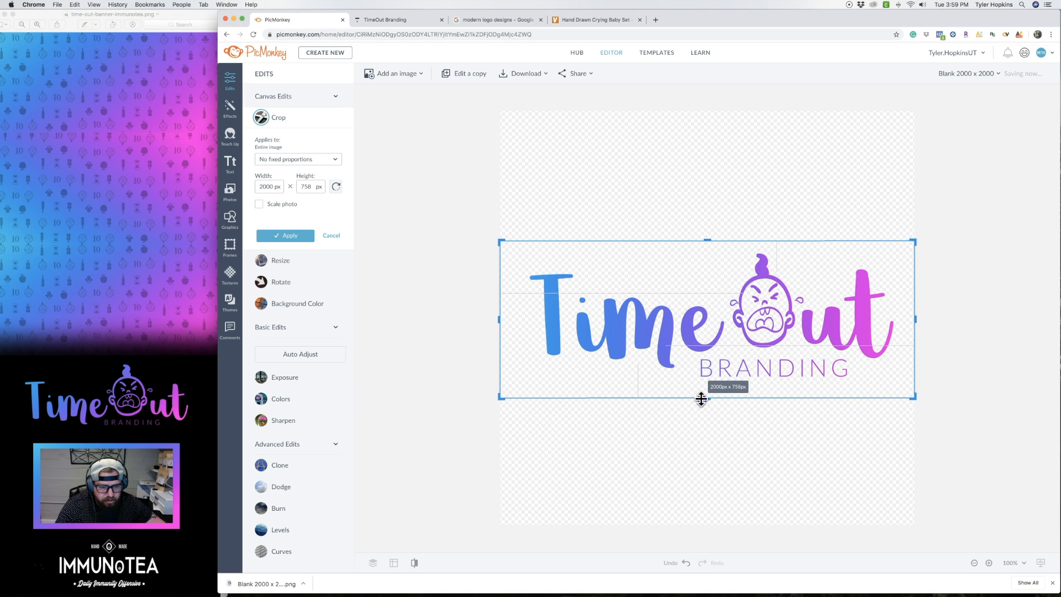
click(287, 236)
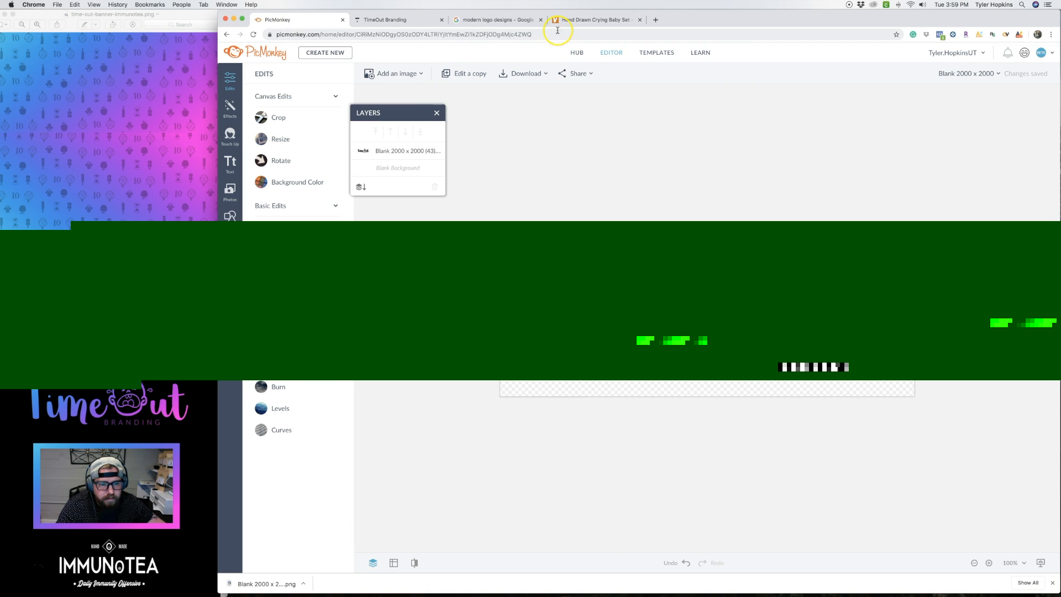
Step: Open the "Do logo design with brand style guides" image from the Google results for modern logo designs
click(558, 20)
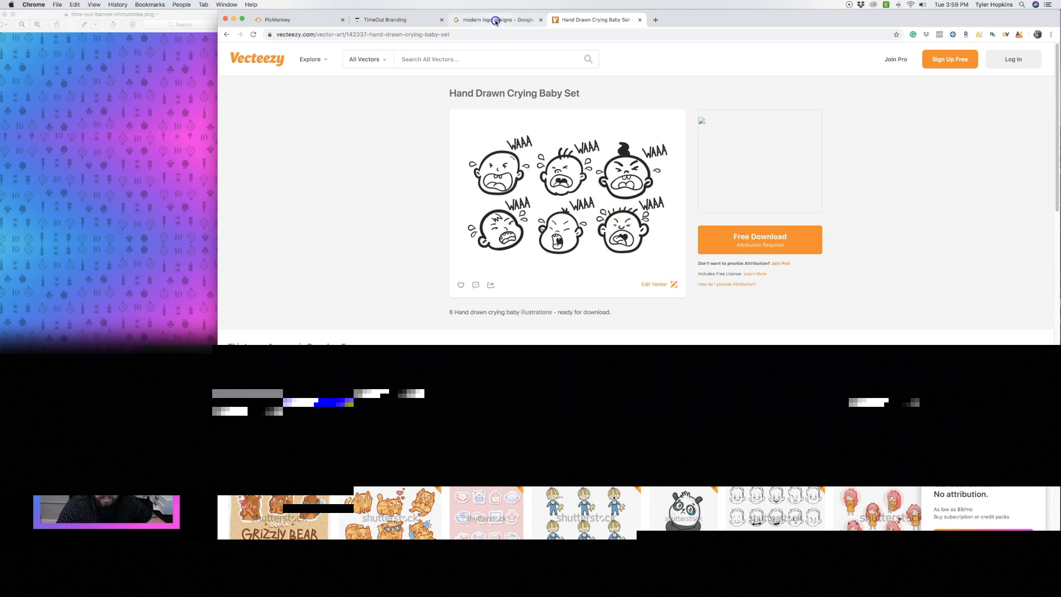
click(495, 20)
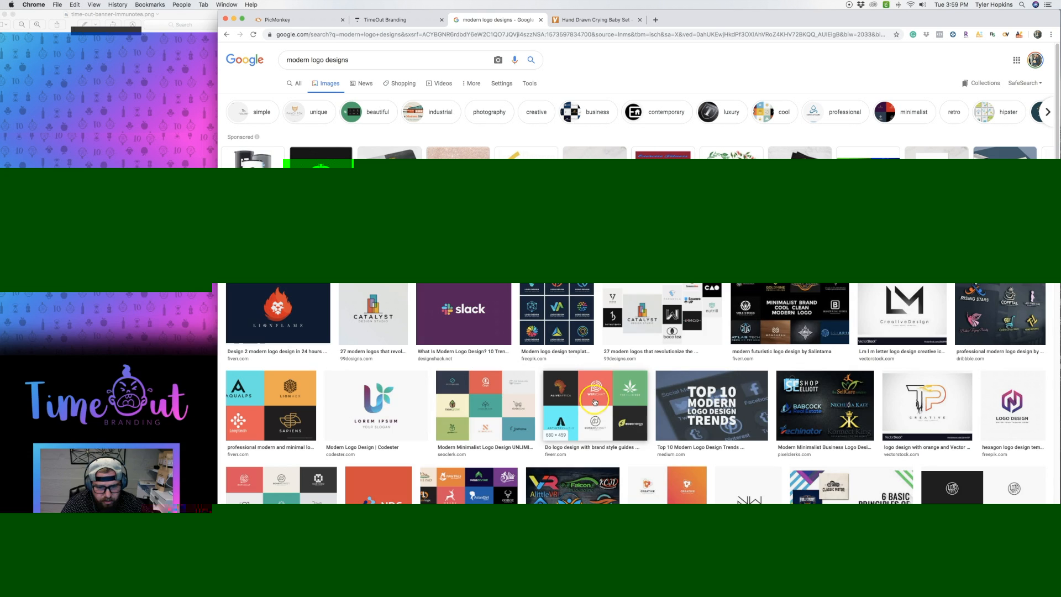
click(595, 402)
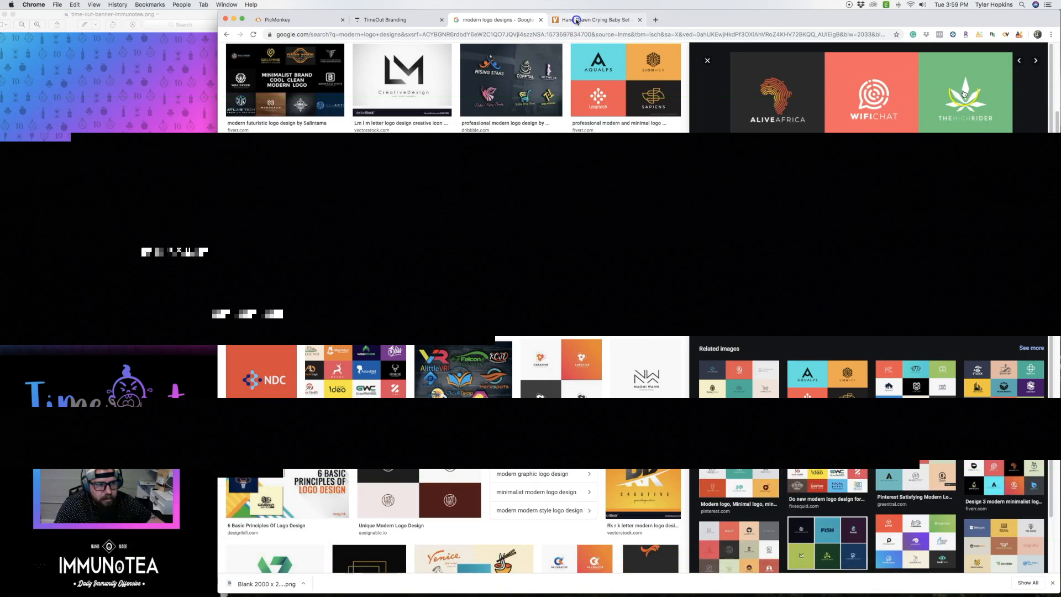
Step: Search Vecteezy's vectors for "cannabis"
click(577, 22)
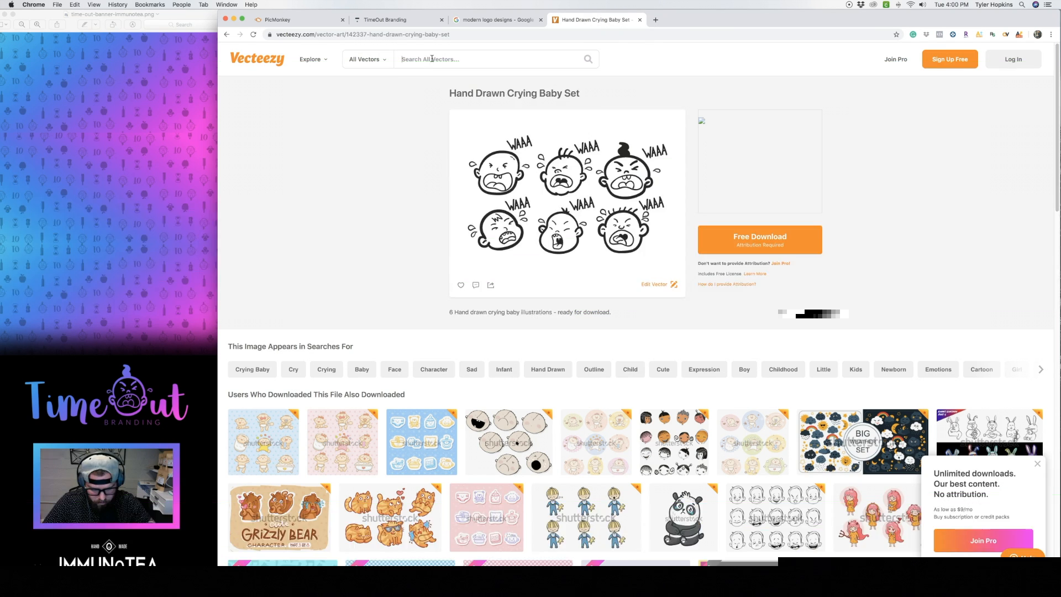
click(432, 59)
text(cann)
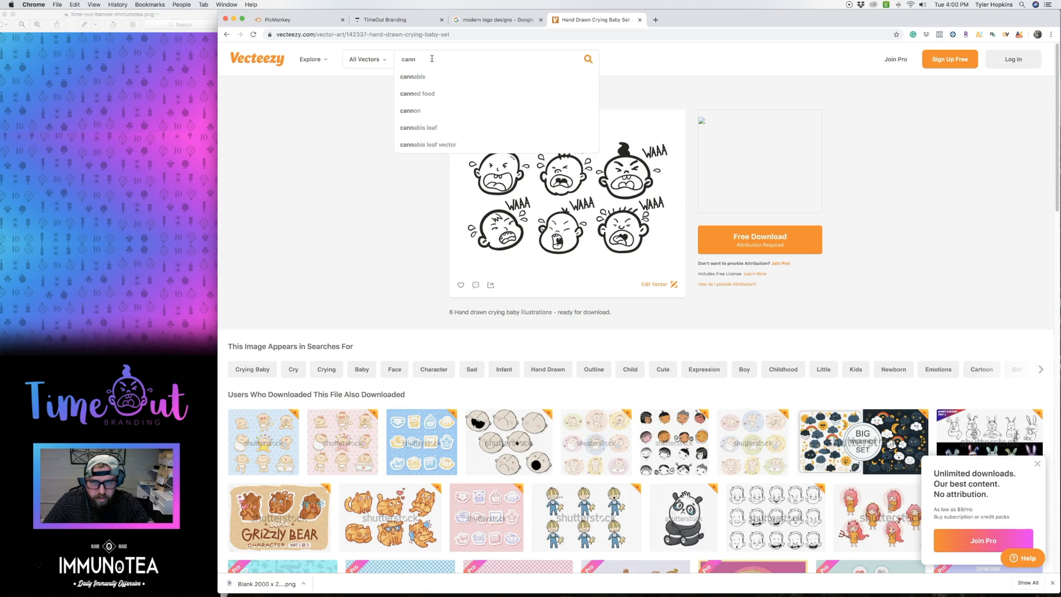
text(abid)
key(BackSpace)
text(s)
key(Return)
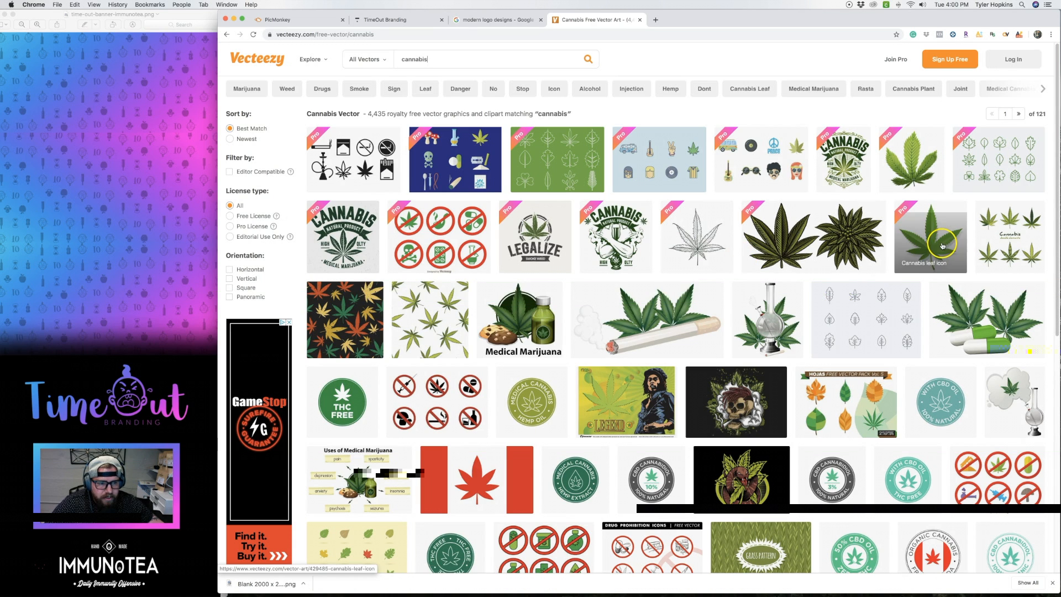
Step: Open the Cannabis leaf icon vector, check its Pro download option and return to the icon's page
click(943, 245)
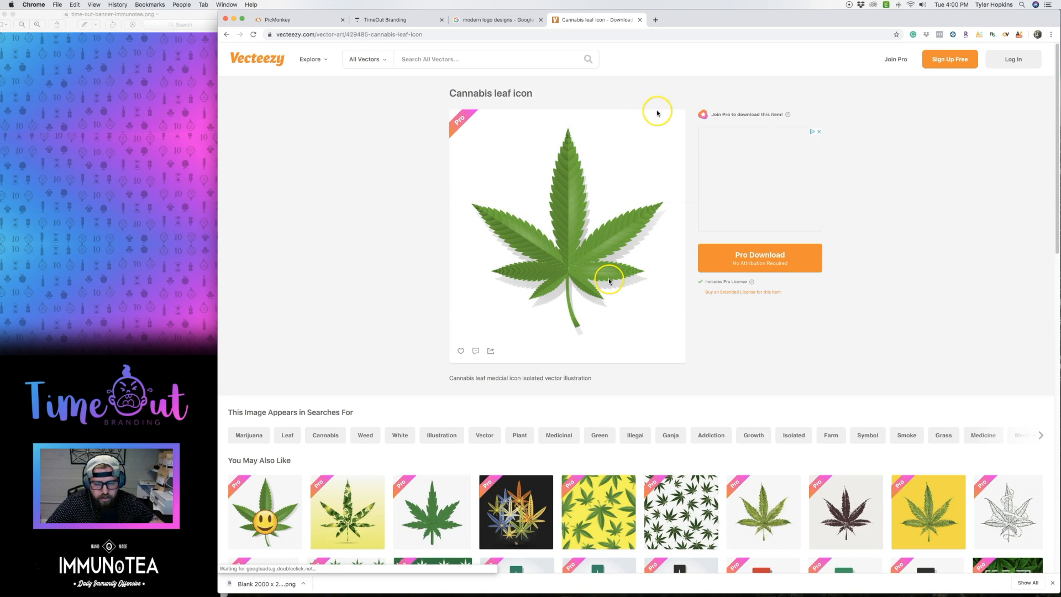
click(742, 261)
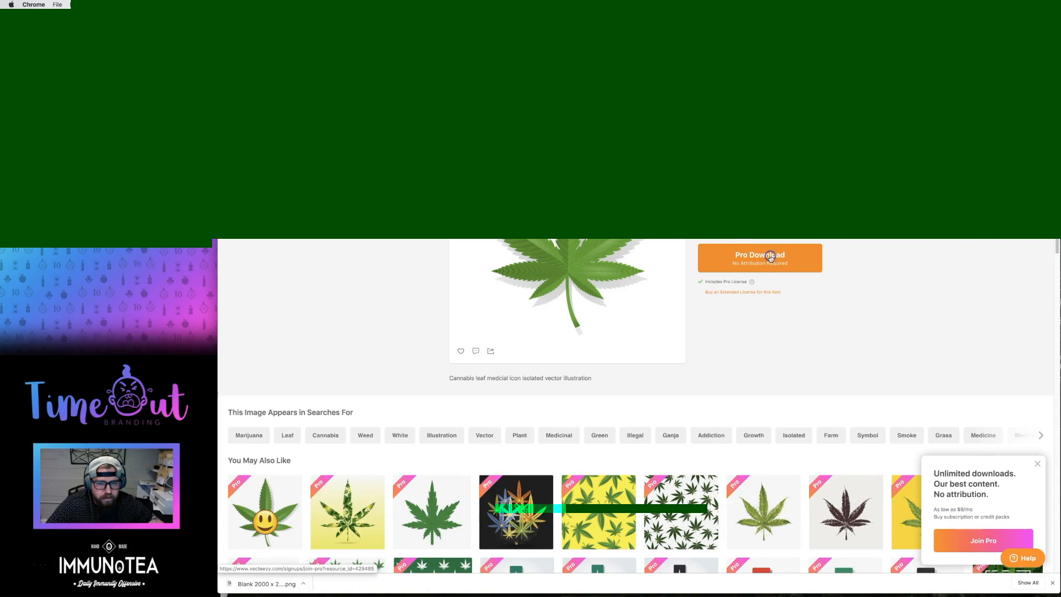
click(771, 259)
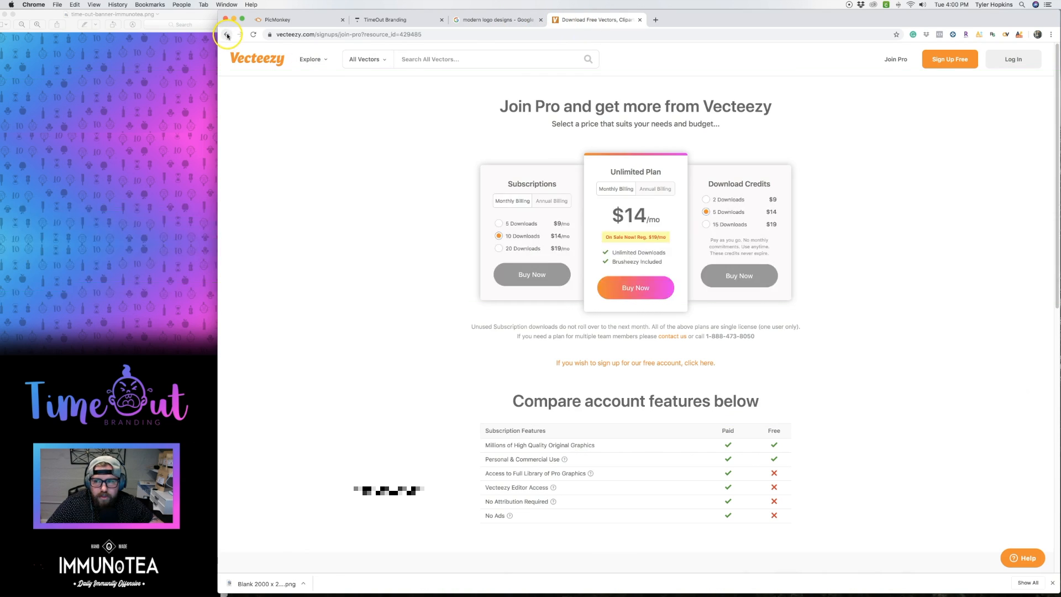
click(227, 35)
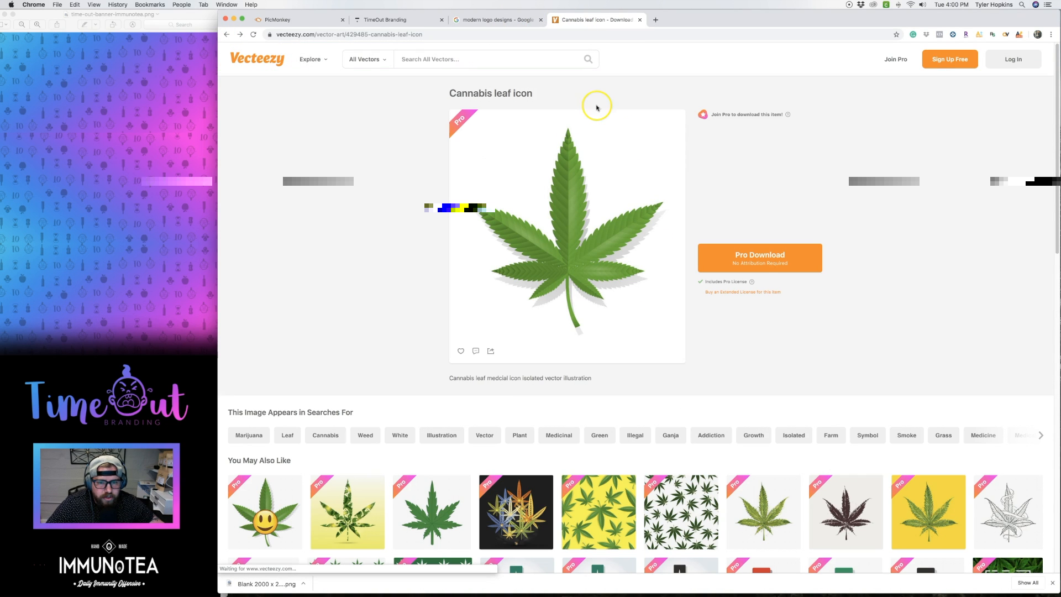
click(493, 61)
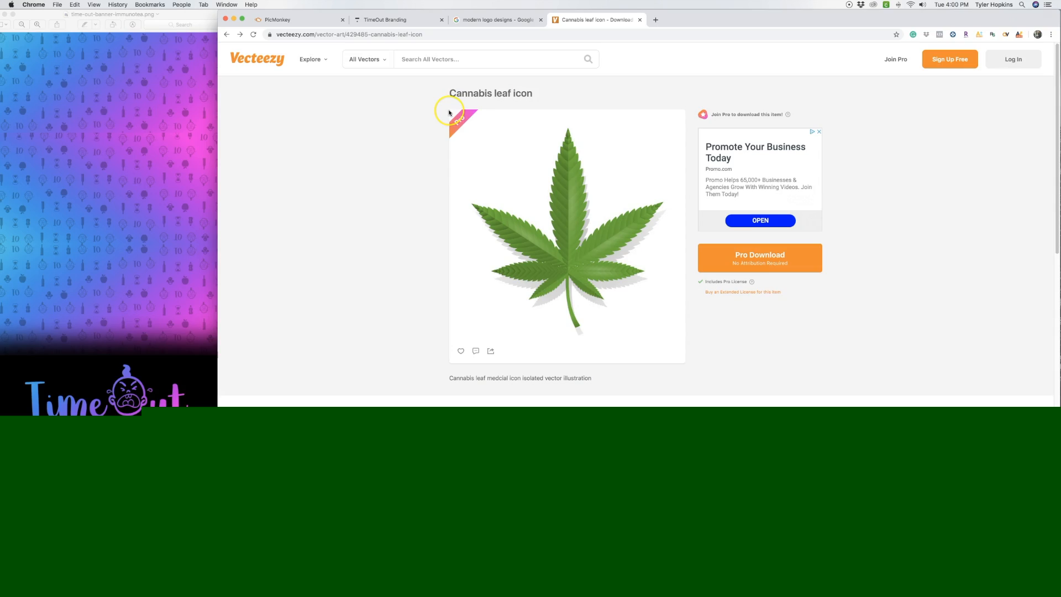
Step: Capture a screenshot of the green THEHIGHRIDER logo in the enlarged Google image
click(476, 20)
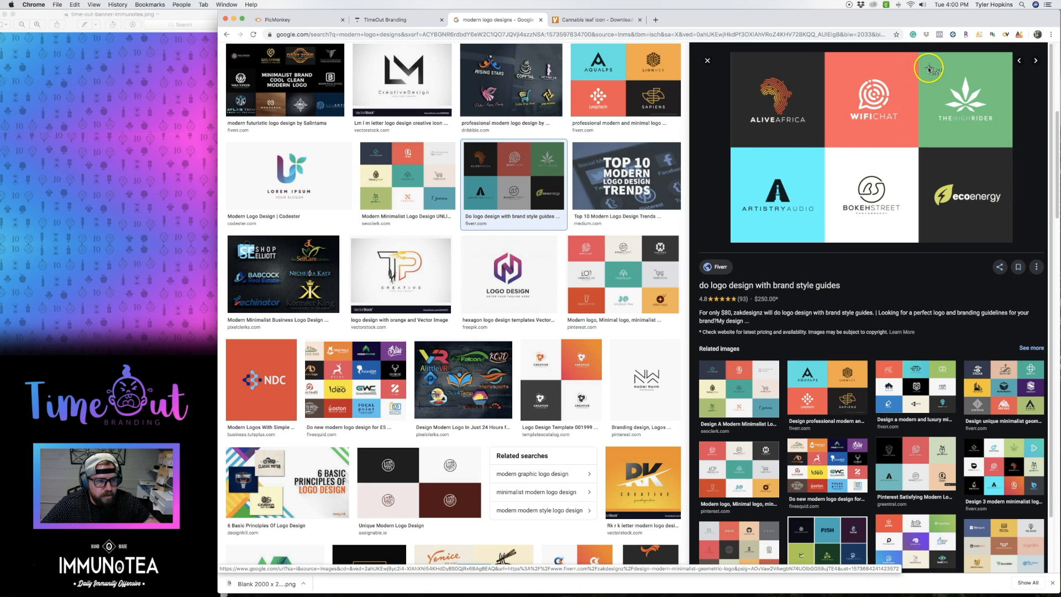
drag(927, 67, 1000, 133)
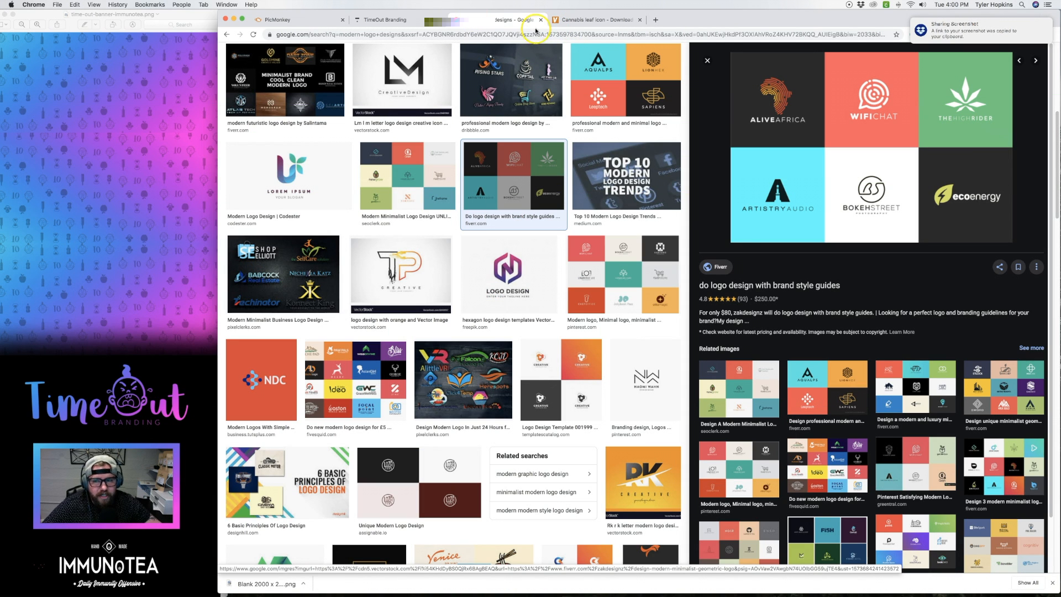
Step: Open the newest capture from the Screenshots folder and arrange its window beside the browser as a reference
click(44, 580)
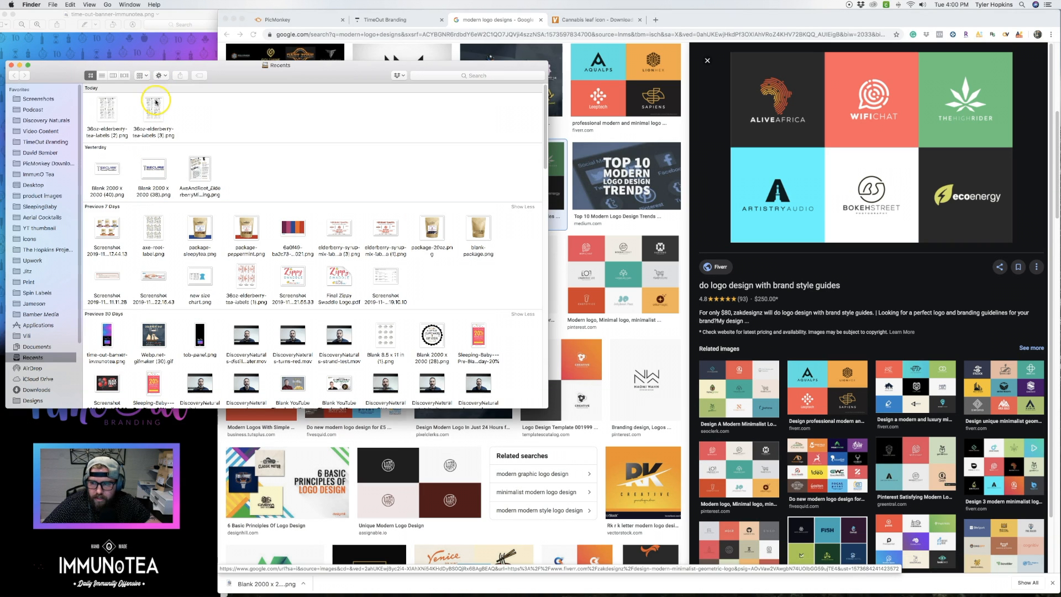
click(36, 99)
double_click(107, 109)
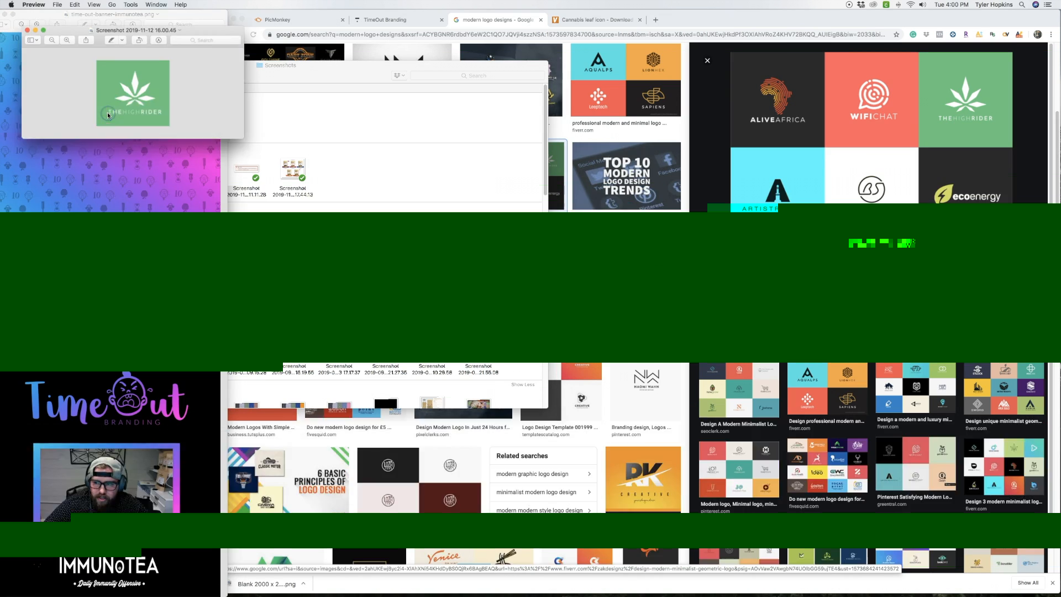
drag(186, 28, 151, 38)
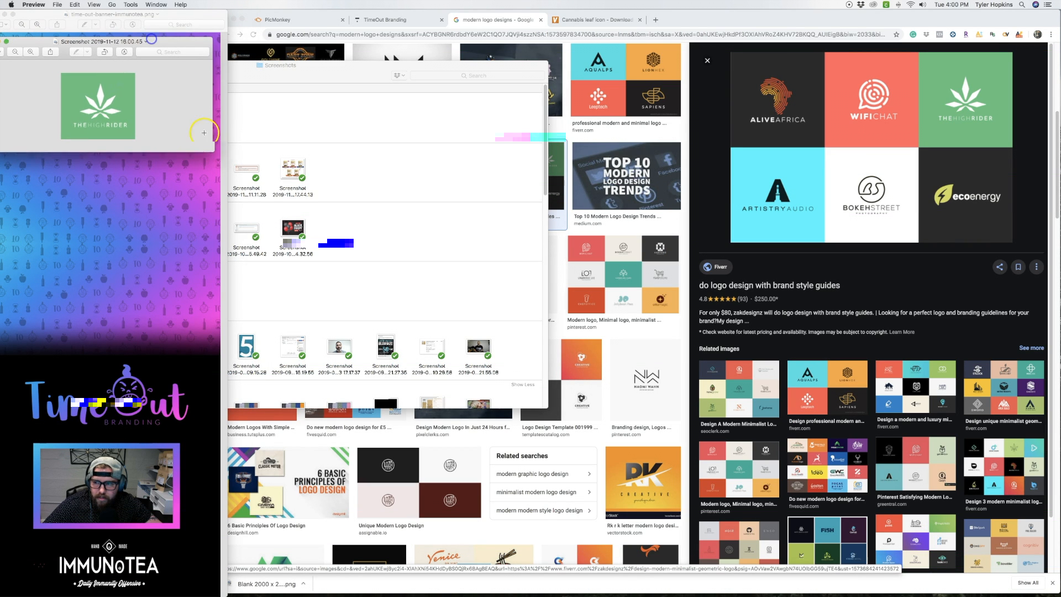
drag(213, 151, 241, 176)
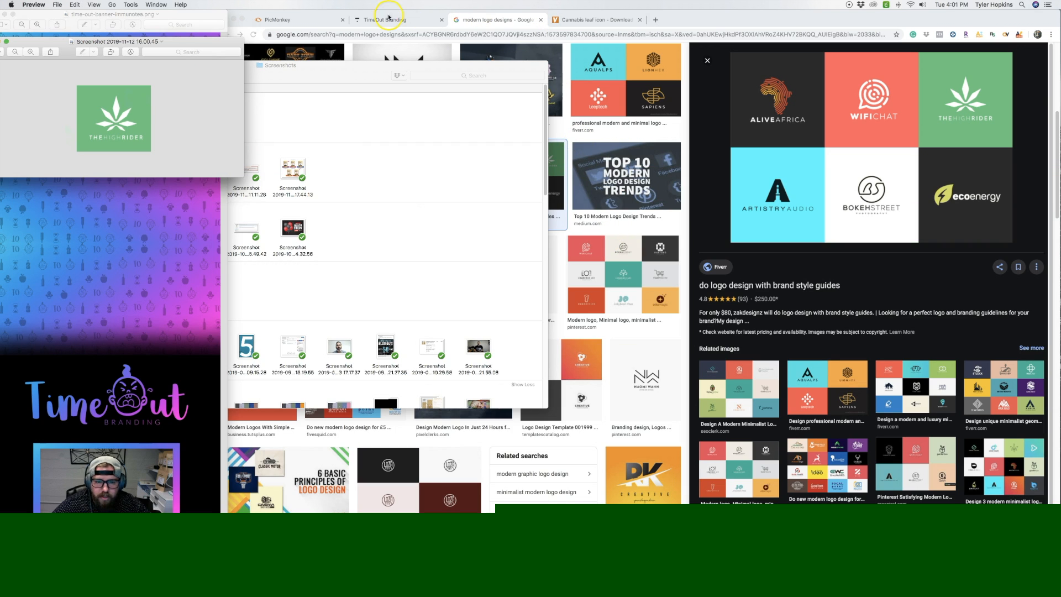
Step: Switch back to PicMonkey and delete the gradient Time Out Branding logo from the canvas
click(297, 21)
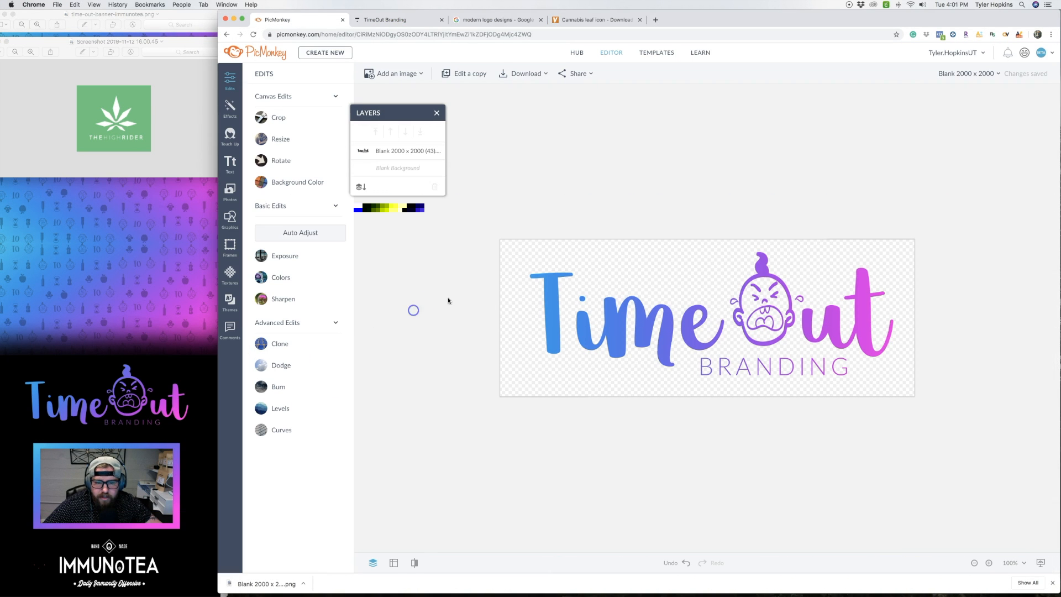
click(630, 268)
click(626, 292)
click(688, 319)
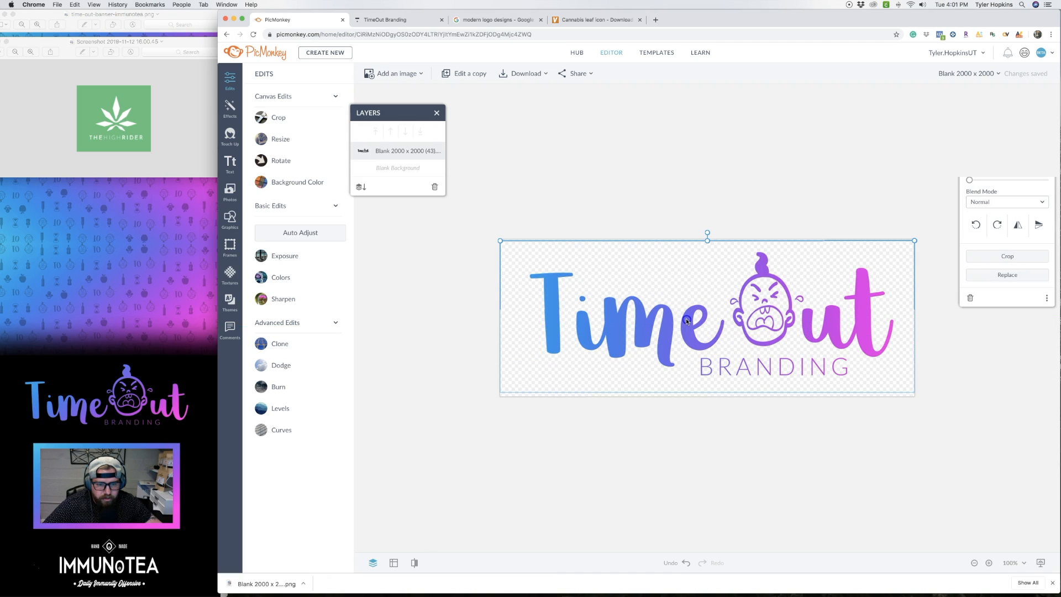
key(BackSpace)
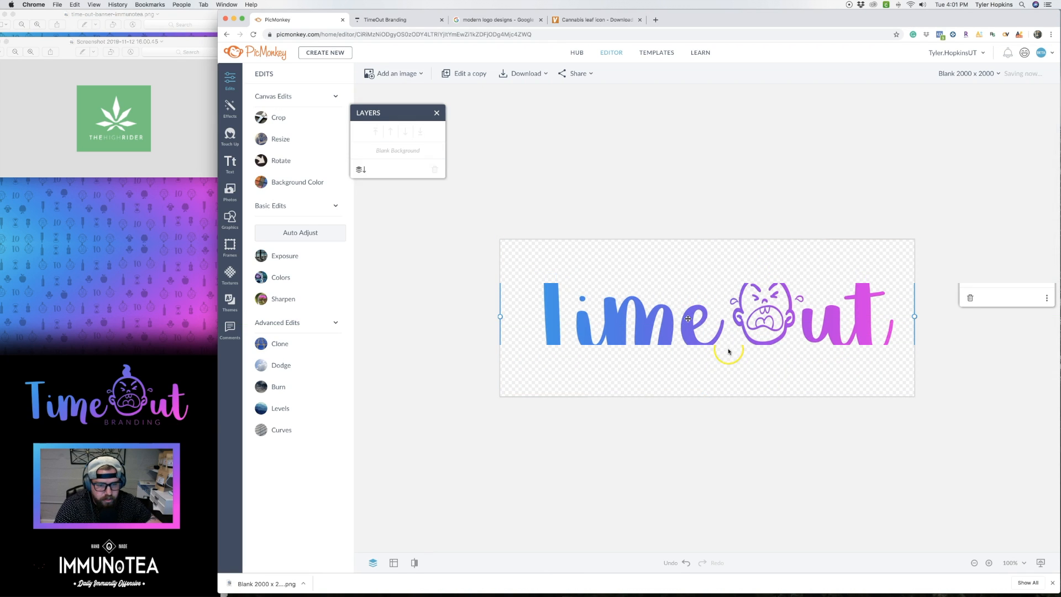
Step: Change the canvas background color to a medium green like the reference logo's and apply it
click(313, 185)
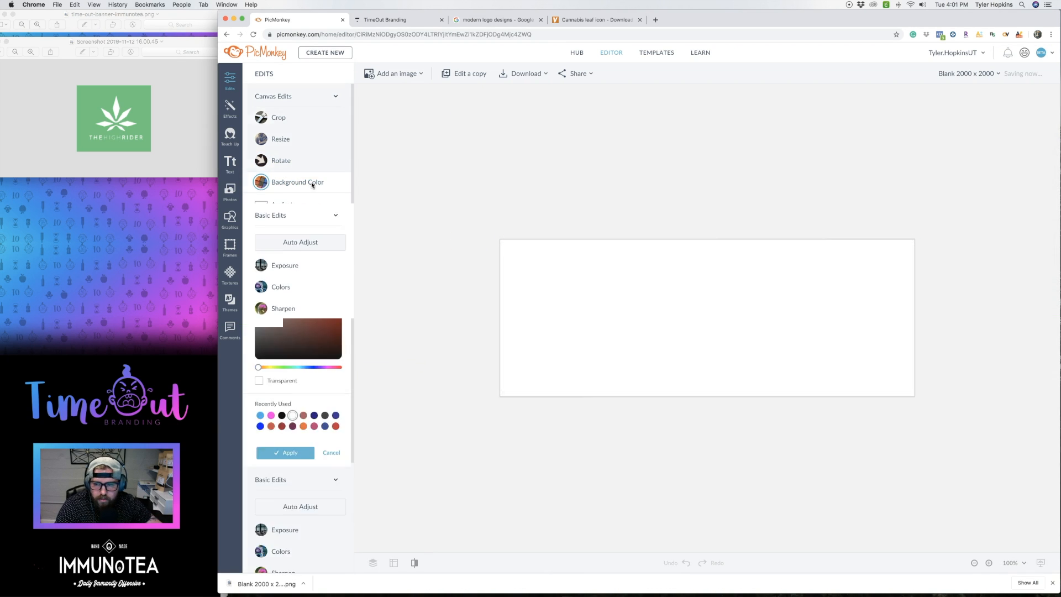
click(319, 225)
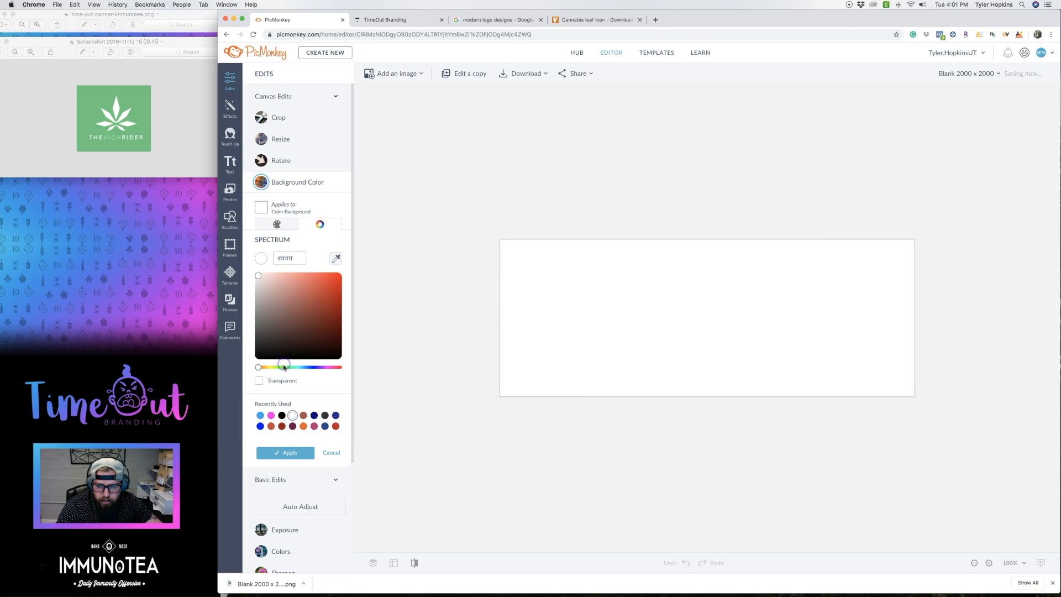
click(284, 367)
drag(301, 331, 308, 295)
click(286, 453)
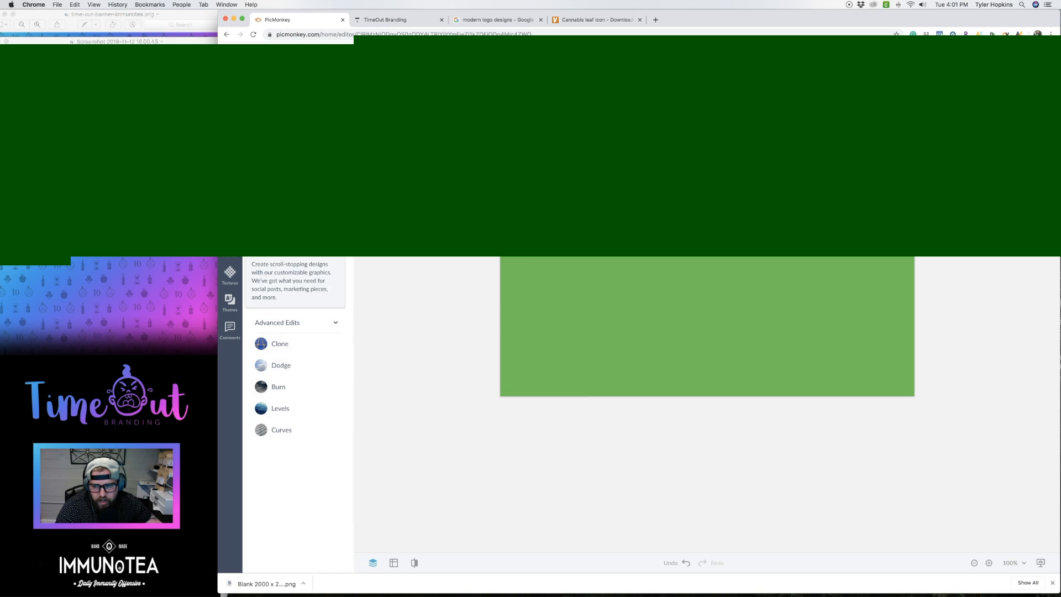
Step: Browse the Food & Drink graphics for a suitable leaf shape
click(231, 219)
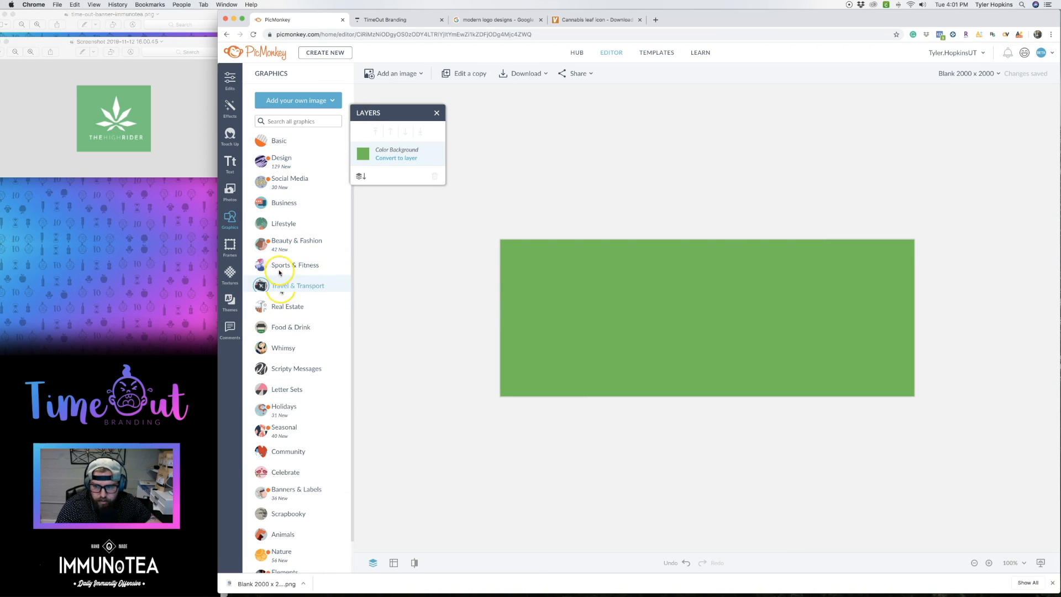
click(288, 326)
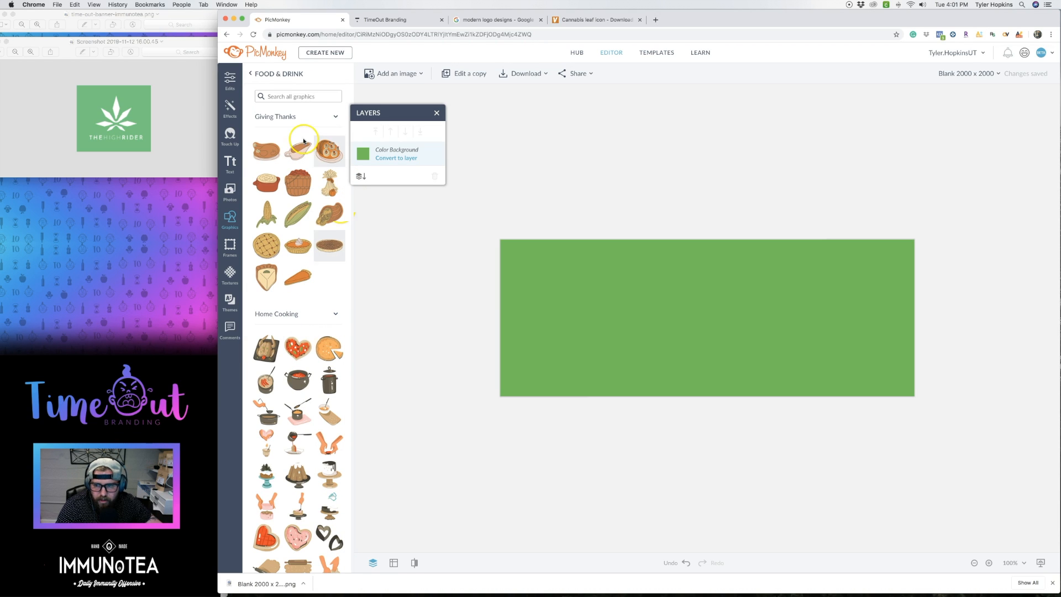
scroll(292, 402, down, 5)
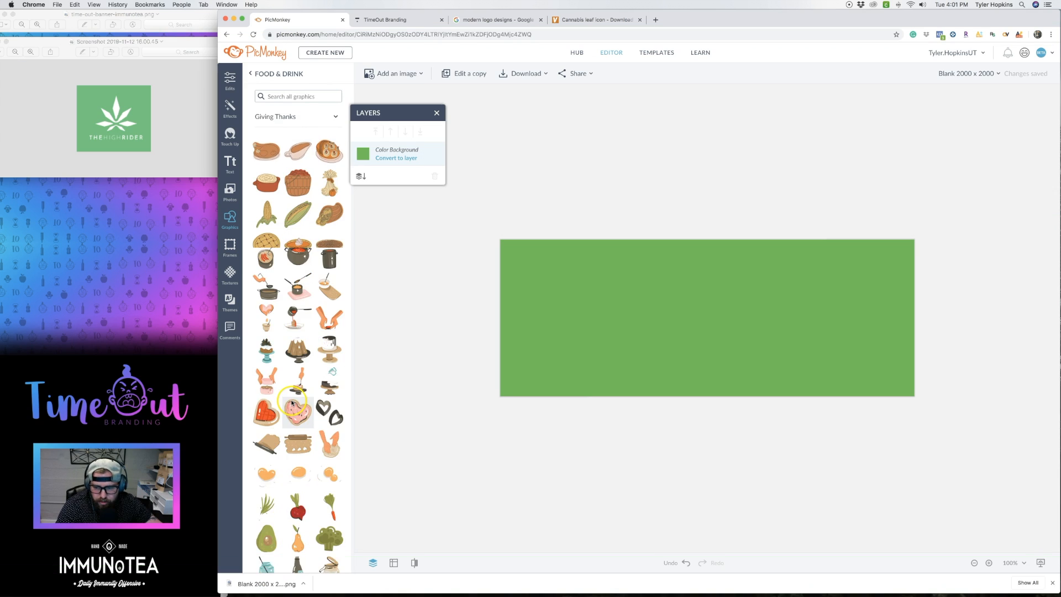
scroll(292, 420, down, 2)
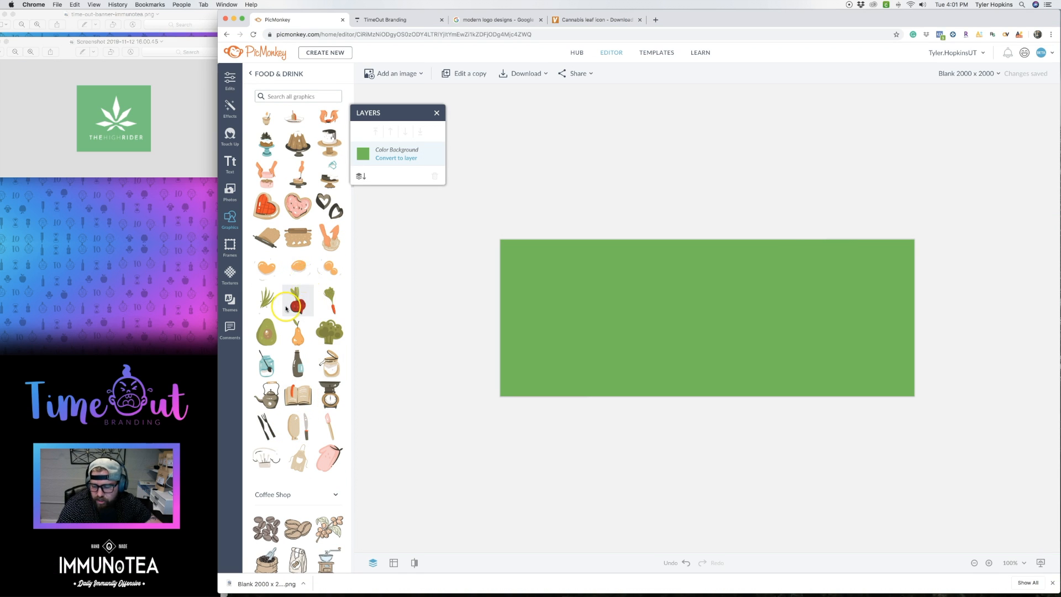
scroll(298, 459, down, 3)
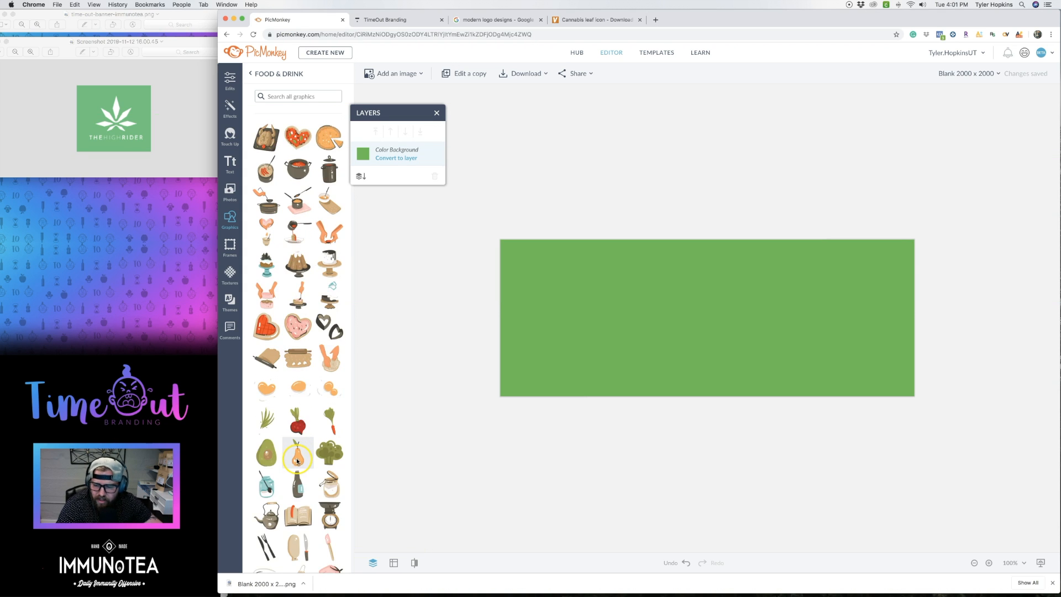
scroll(310, 471, down, 2)
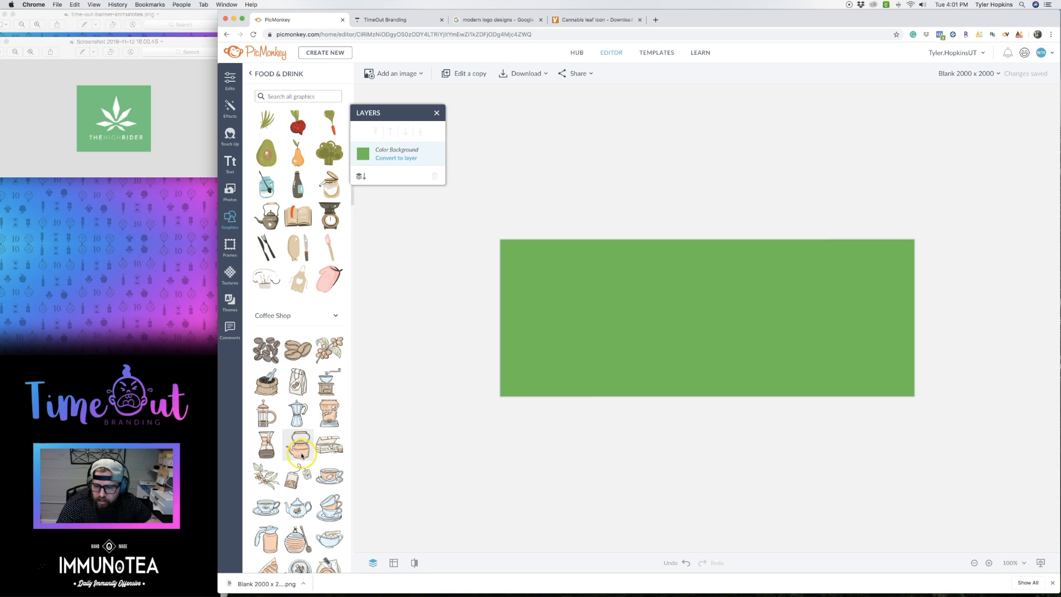
scroll(307, 194, up, 9)
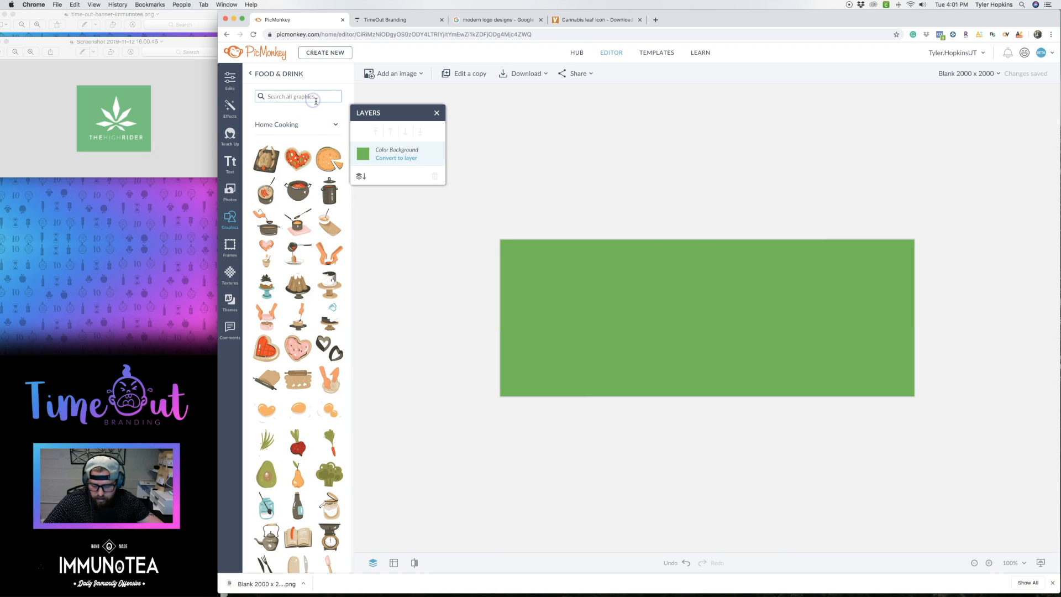
Step: Search the graphics for "leaf" and add the Abstract Hornbeam graphic to the canvas
click(316, 101)
text(leaf)
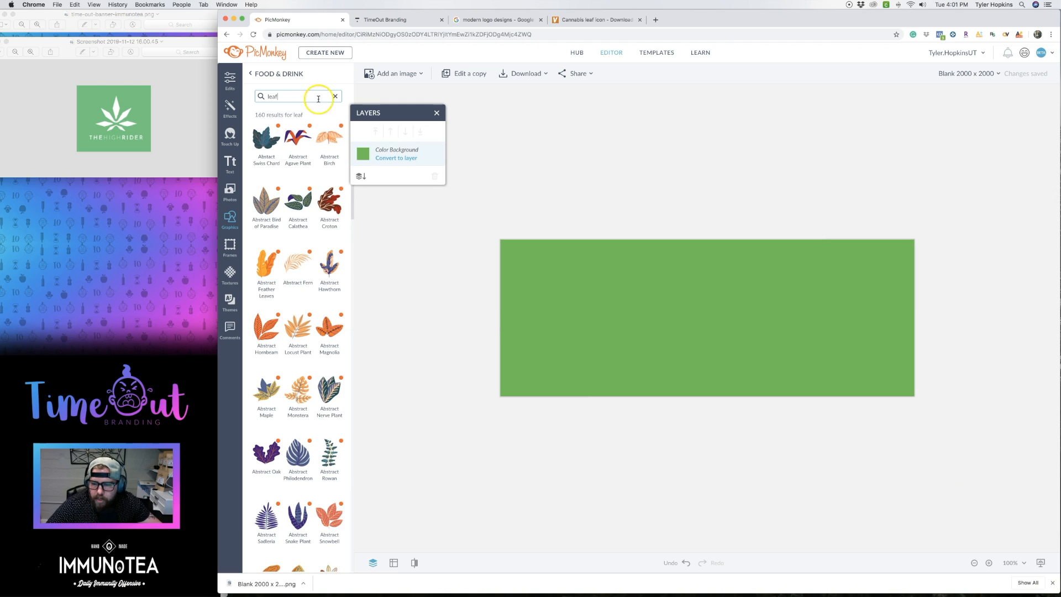
click(267, 329)
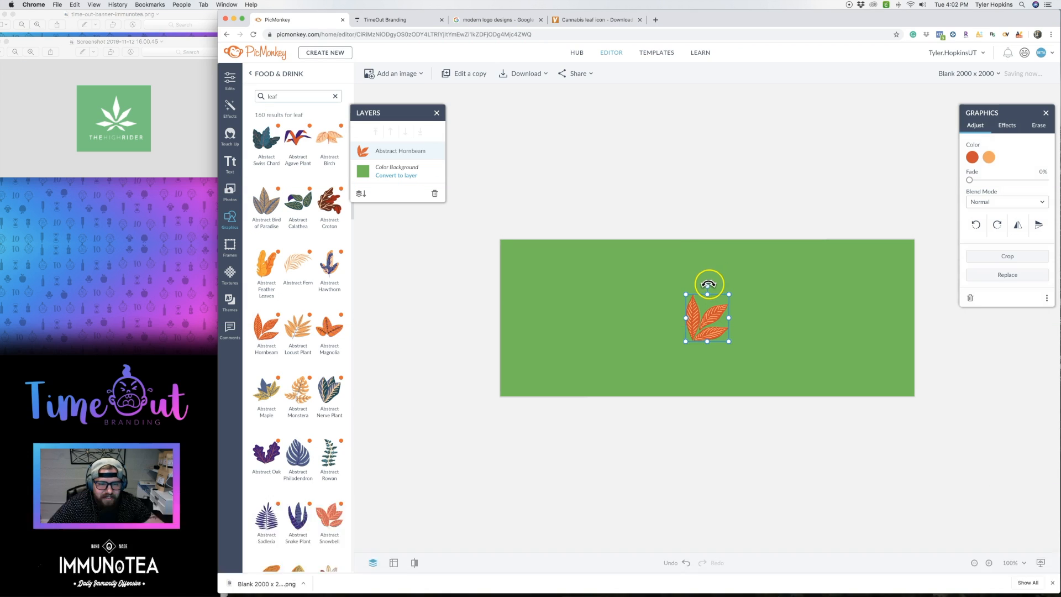
Step: Rotate the leaf graphic so its middle leaf points upward and change its dark orange color to white (#ffffff)
drag(708, 286, 670, 285)
click(973, 158)
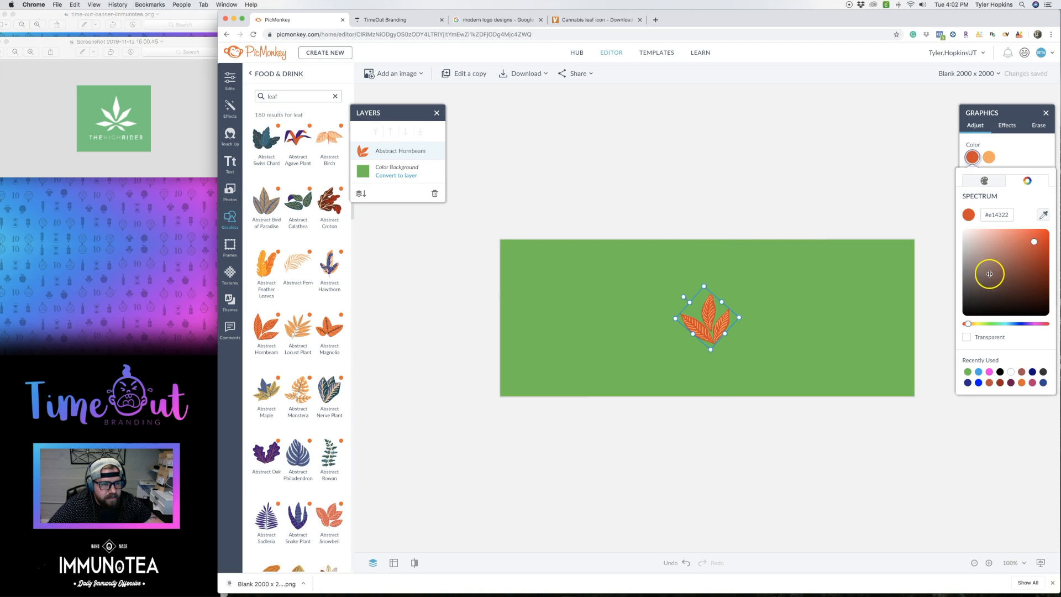
mouse_move(1009, 255)
mouse_down()
mouse_move(952, 230)
mouse_move(969, 188)
mouse_up()
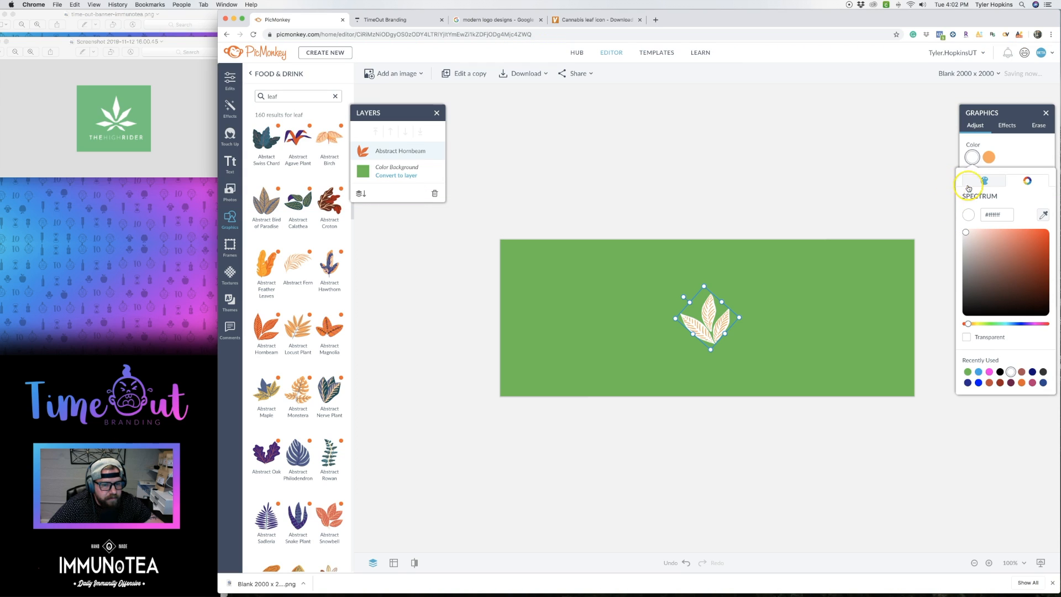
Step: Enlarge the leaf graphic slightly and move it up to the top center of the green canvas
click(706, 287)
drag(703, 285, 725, 237)
drag(709, 326, 705, 286)
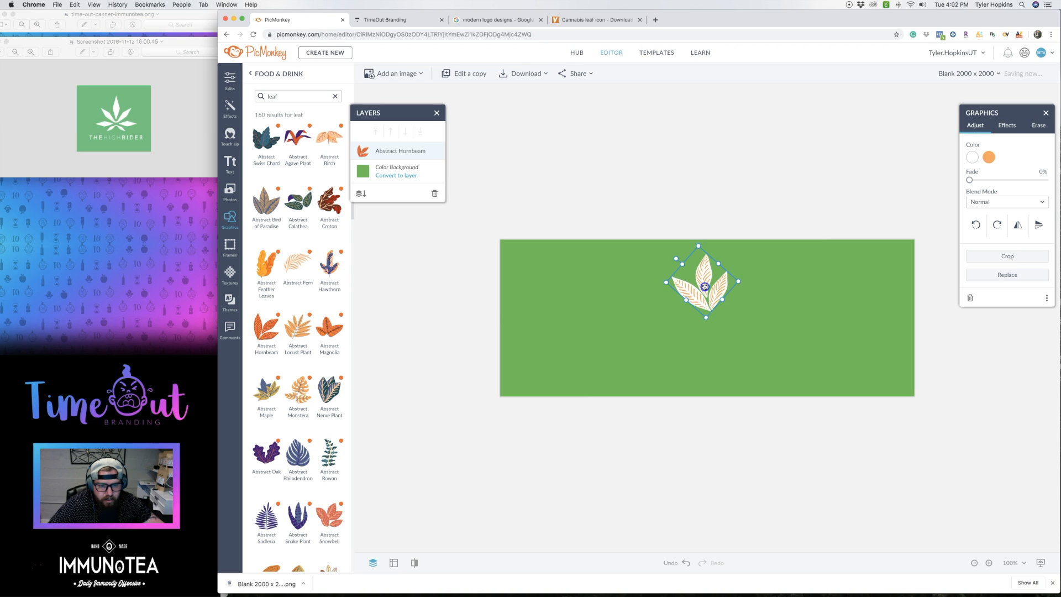
Step: Nudge the leaf graphic slightly down and add a text reading "THE HIGHRIDER" directly below it
drag(703, 283, 701, 287)
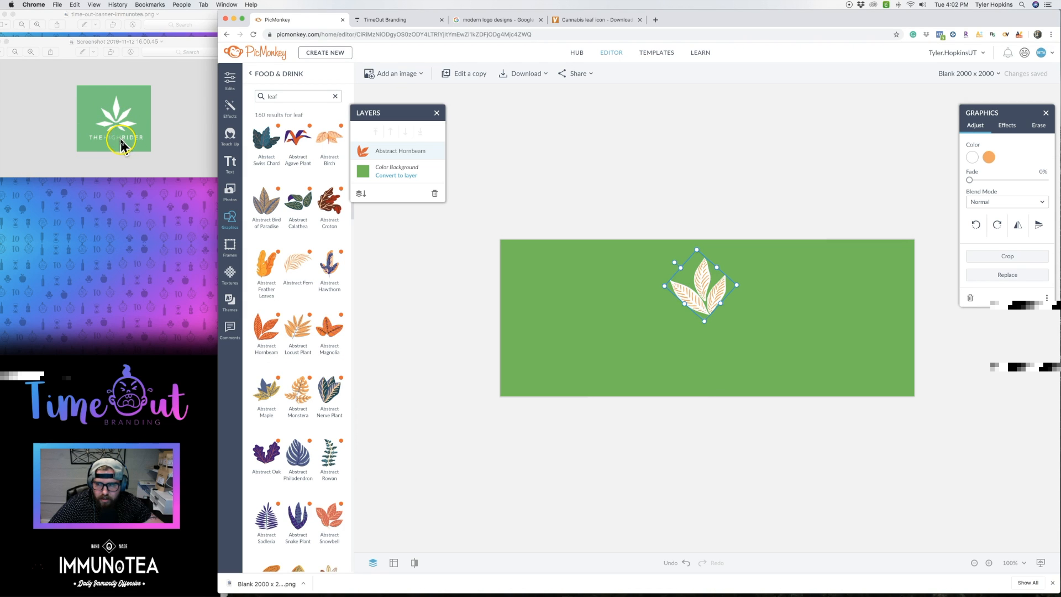
click(231, 166)
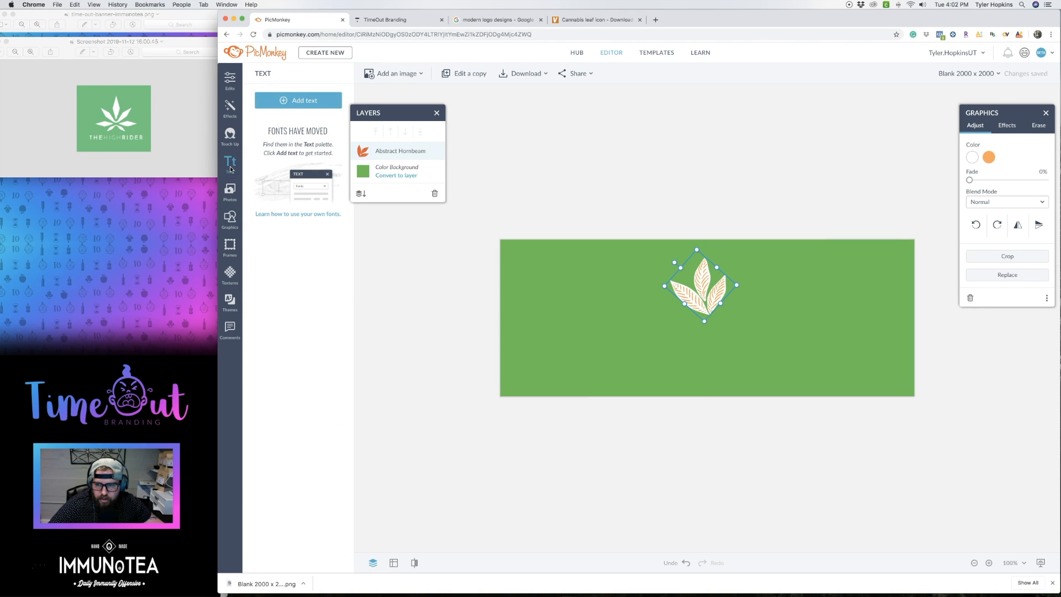
click(331, 102)
drag(712, 315, 709, 328)
double_click(712, 328)
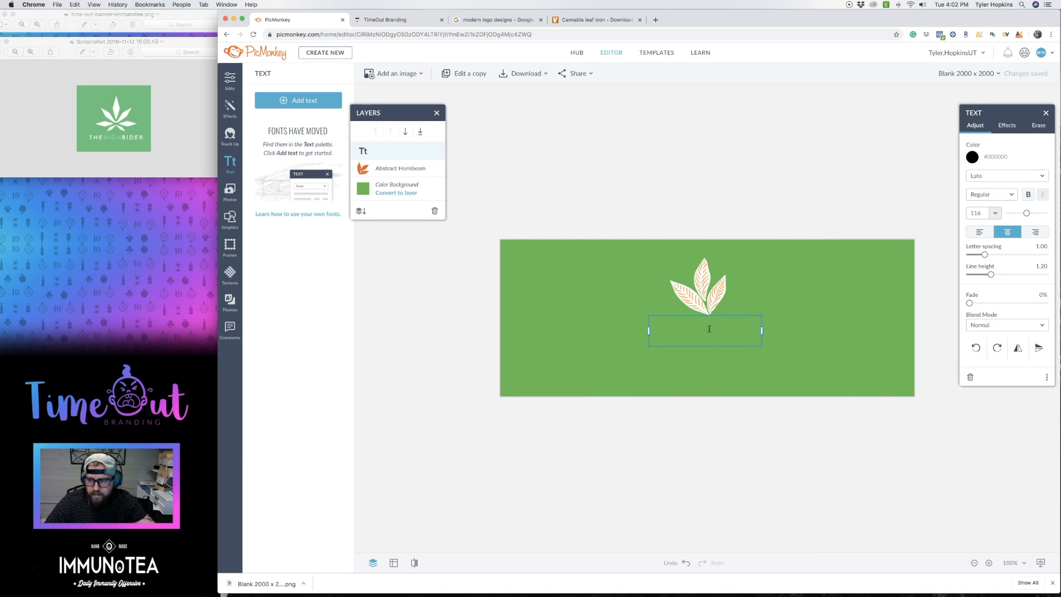
text(THE HIGH)
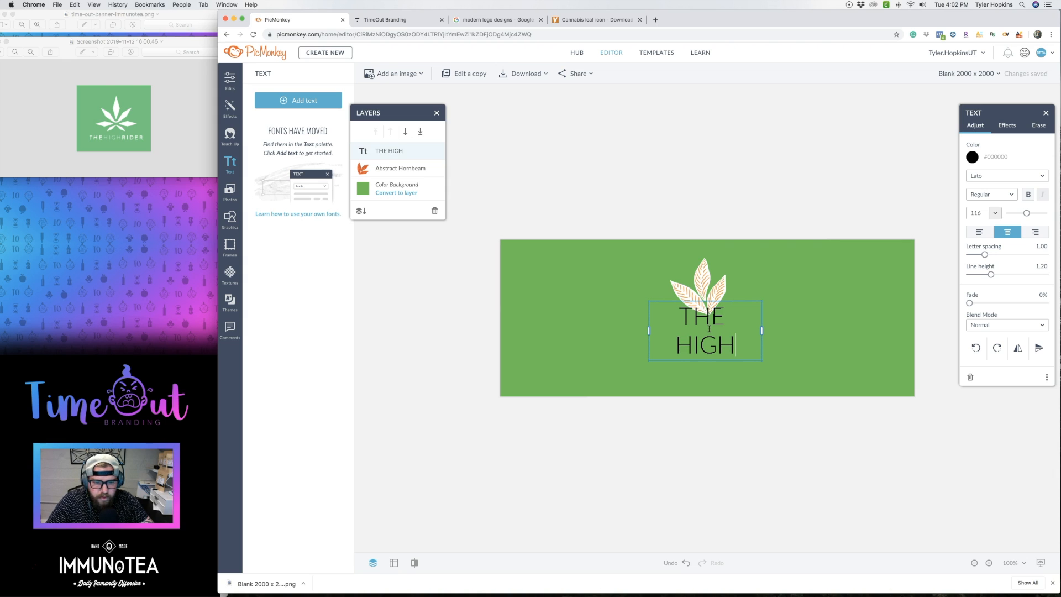
text(R)
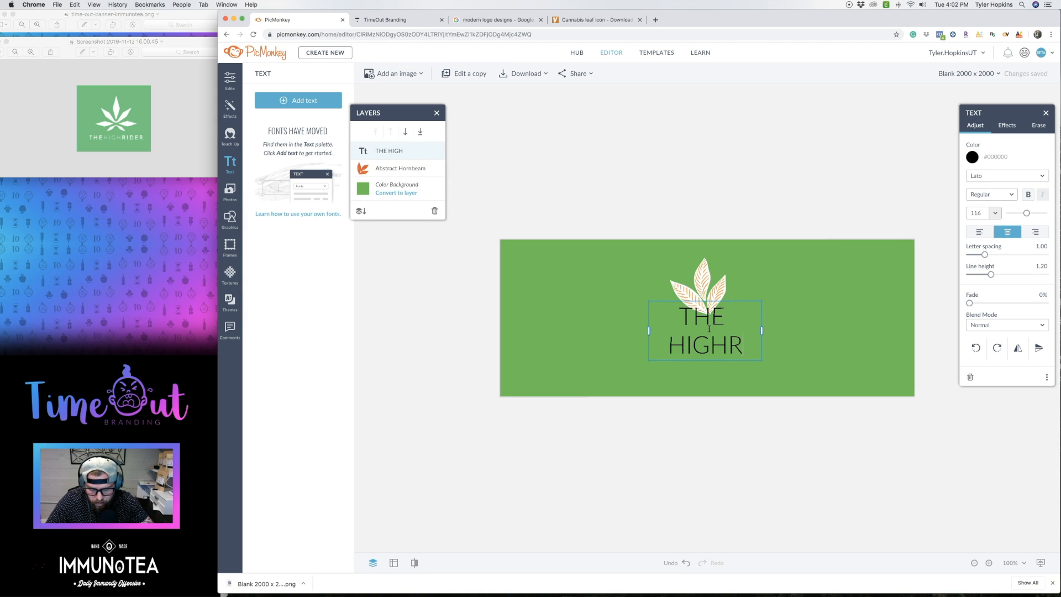
text(IDER)
click(710, 325)
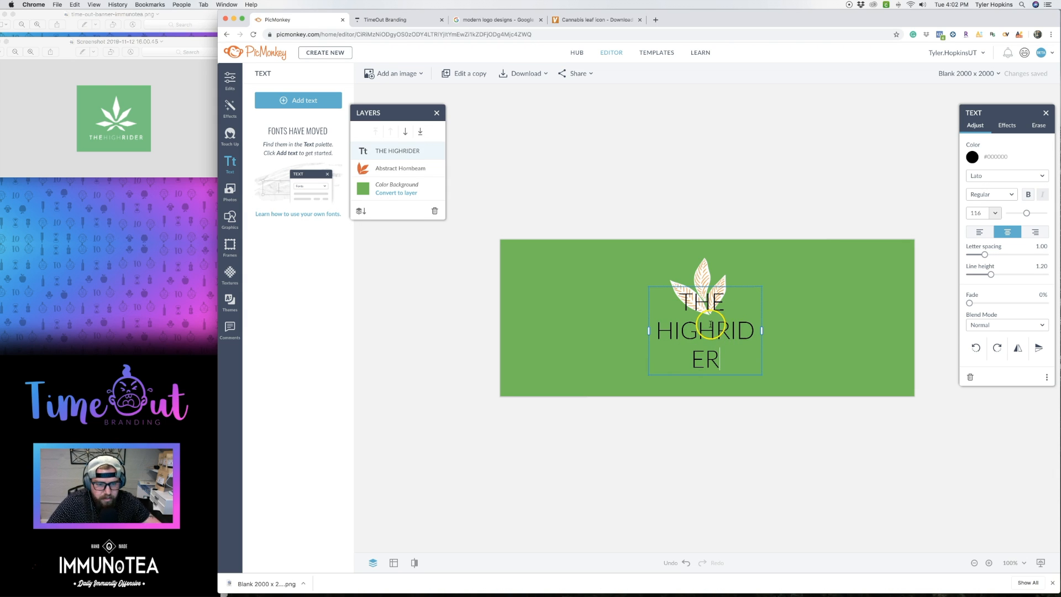
Step: Widen the text box to fit one line, remove the space to read "THEHIGHRIDER", and center it under the leaf
drag(761, 331, 861, 330)
click(718, 330)
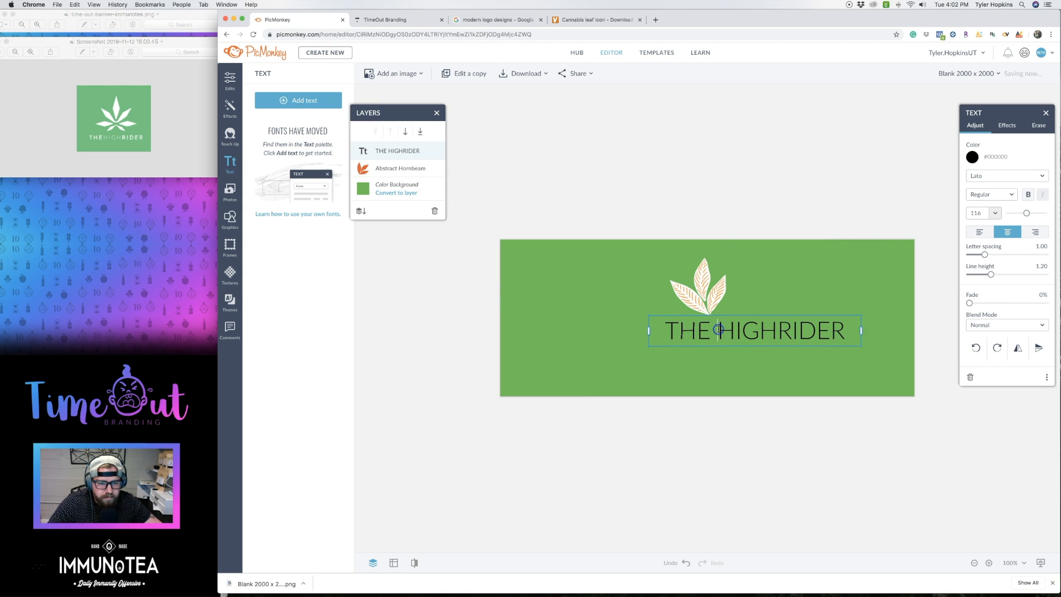
key(BackSpace)
drag(771, 326, 717, 328)
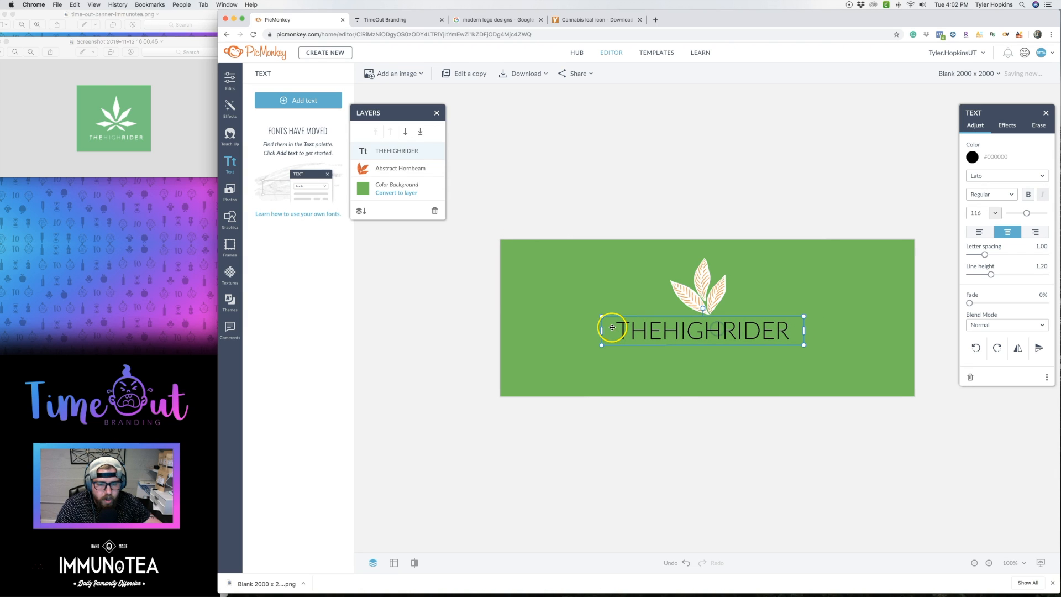
Step: Shrink the THEHIGHRIDER text to size 93 and center it and the leaf graphic on each other
drag(601, 316, 655, 327)
drag(733, 334, 719, 333)
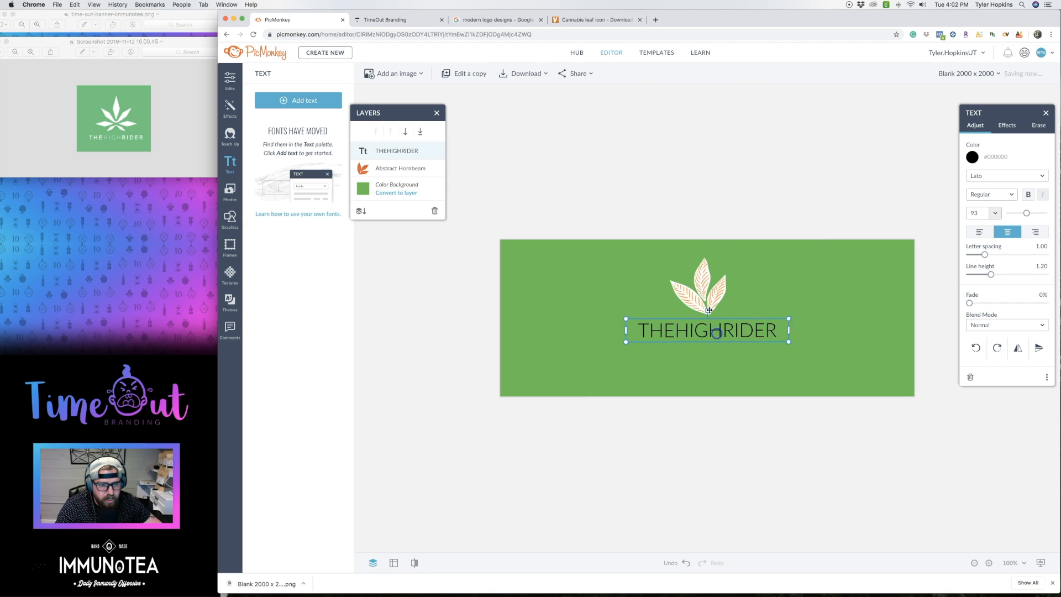
click(706, 288)
drag(706, 287, 706, 286)
Step: Change the THEHIGHRIDER text color to white (#ffffff)
click(722, 326)
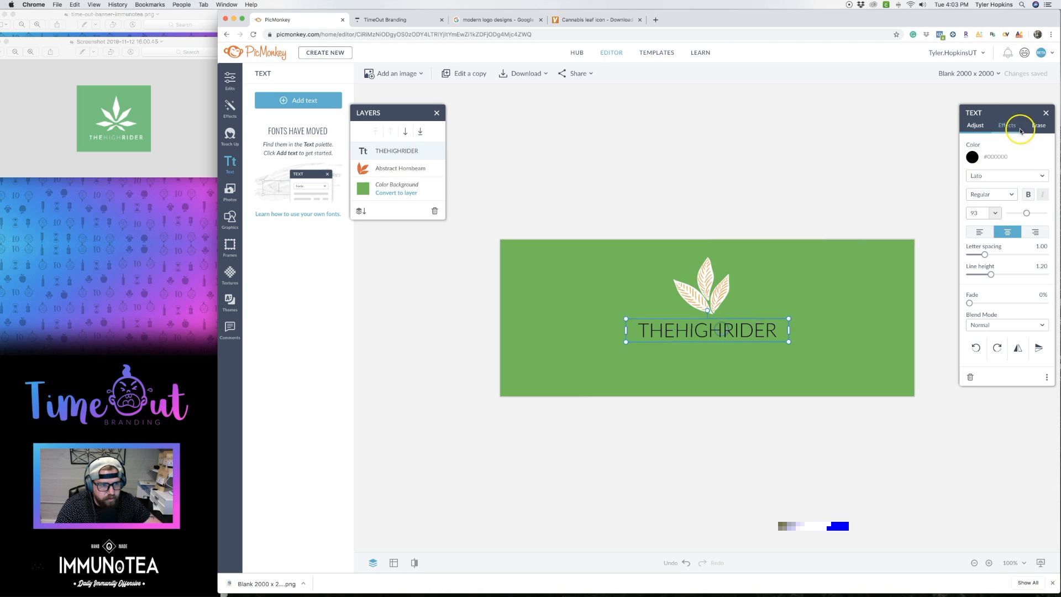
click(972, 157)
click(966, 232)
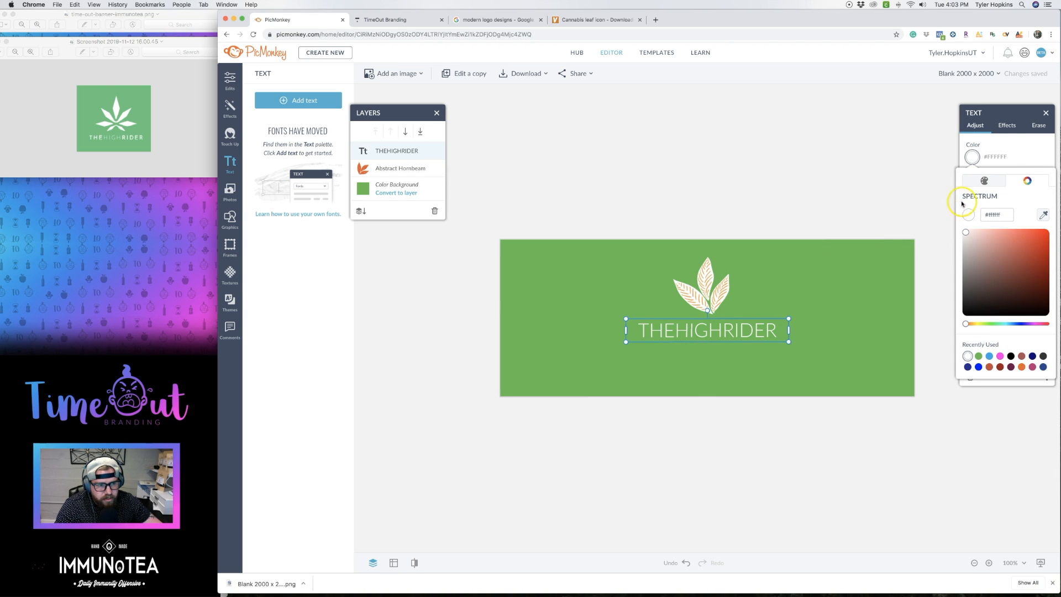
click(1019, 144)
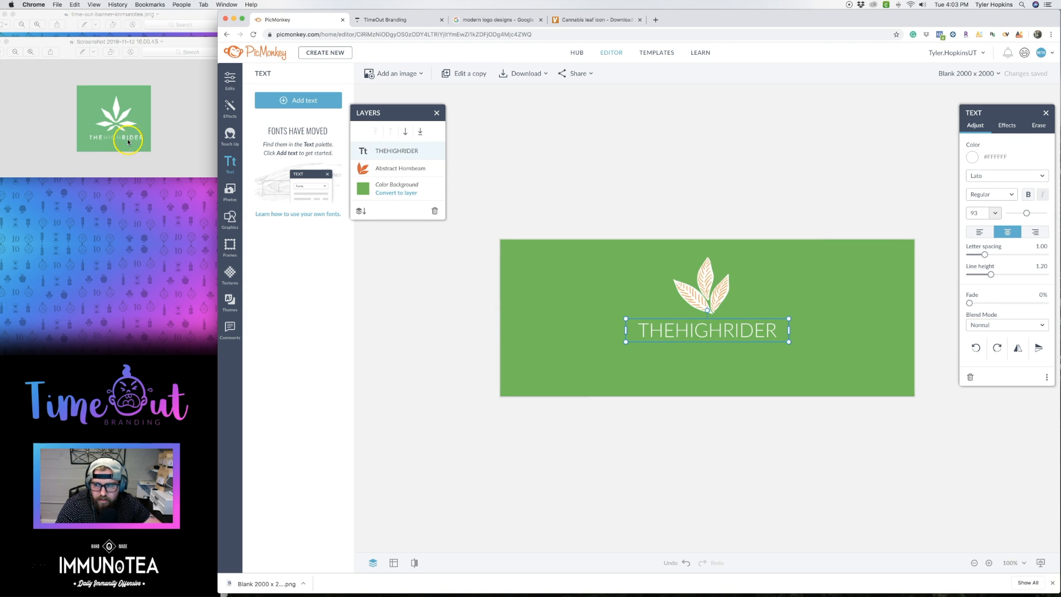
Step: Make the "THE" and "RIDER" parts of the text bold, leaving "HIGH" in the regular weight
click(670, 336)
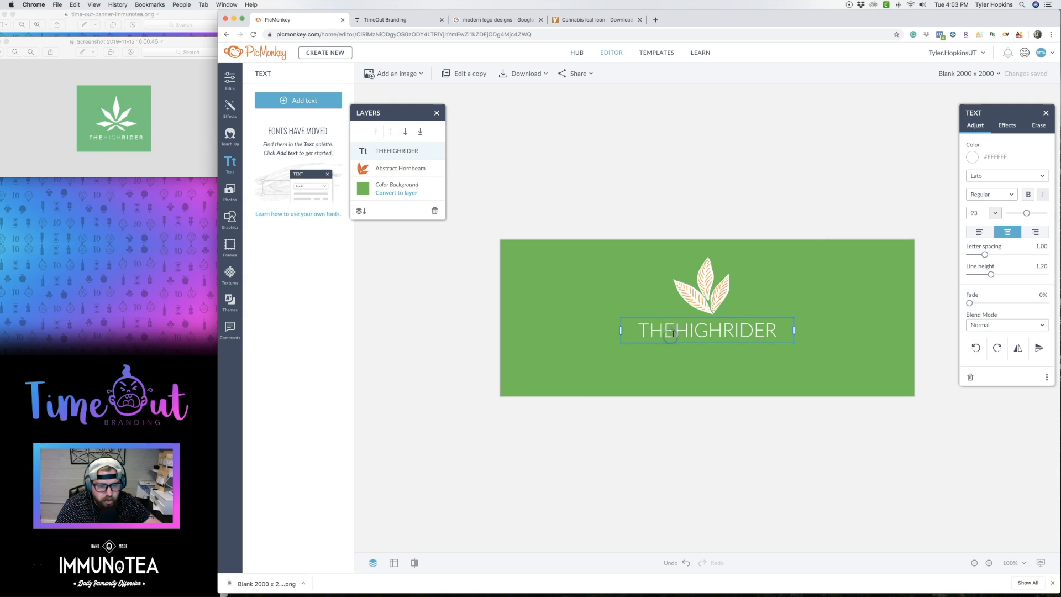
drag(665, 333, 641, 329)
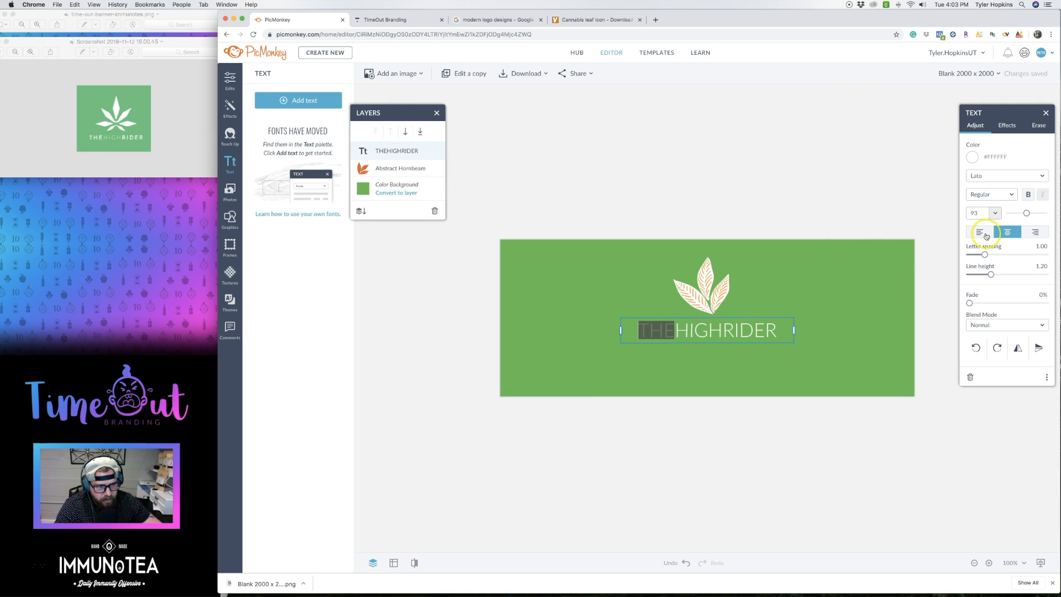
click(1029, 194)
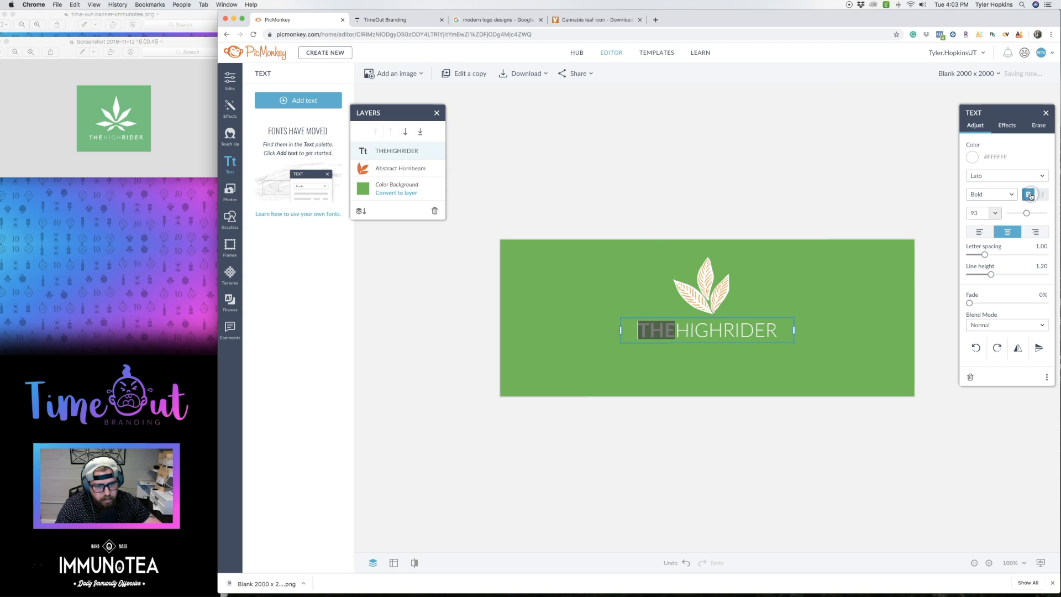
click(701, 352)
click(722, 333)
drag(722, 333, 777, 332)
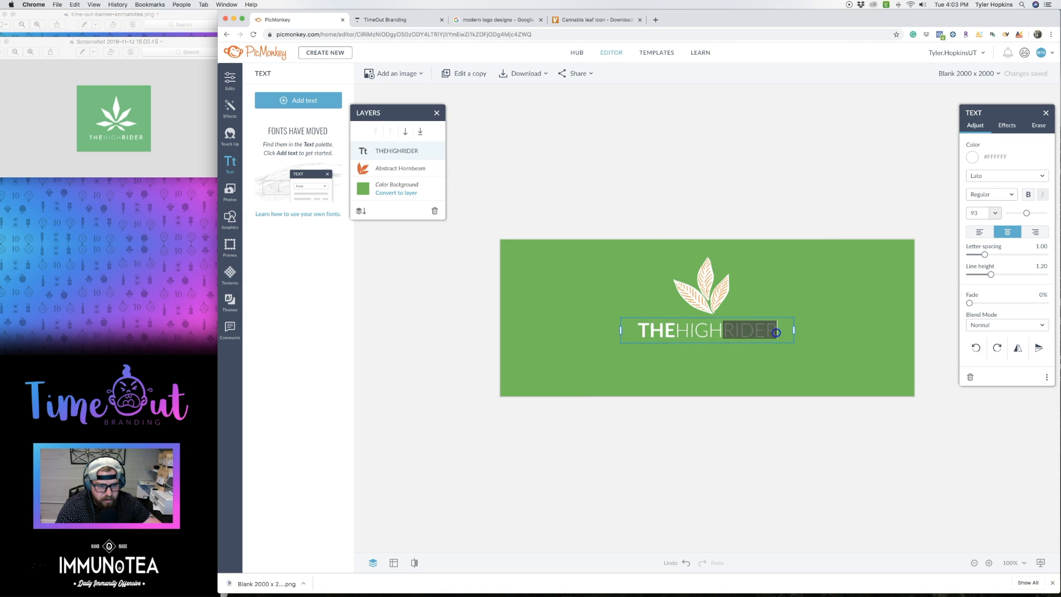
click(1028, 195)
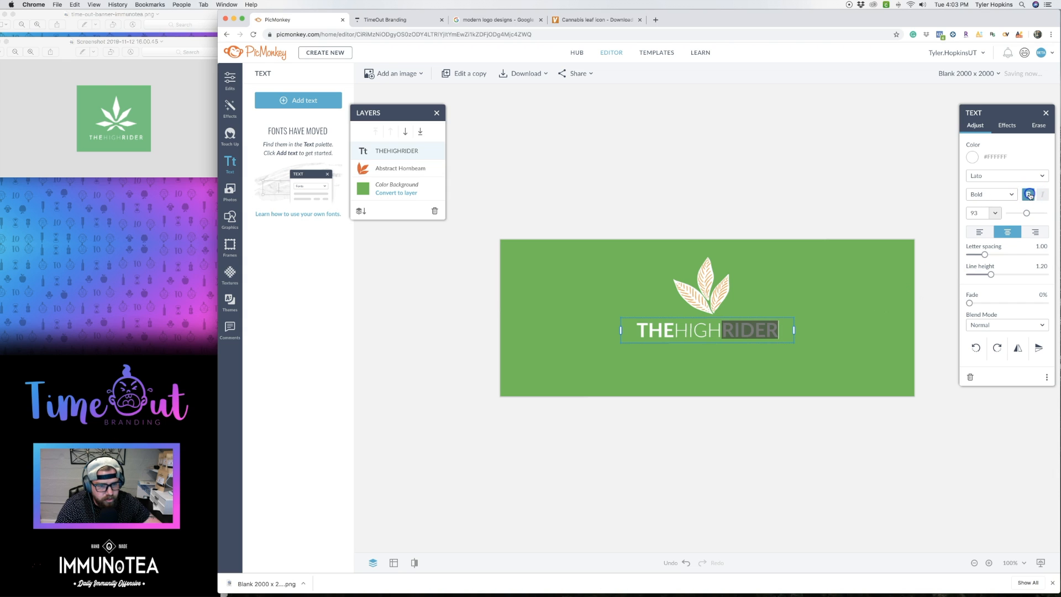
click(445, 337)
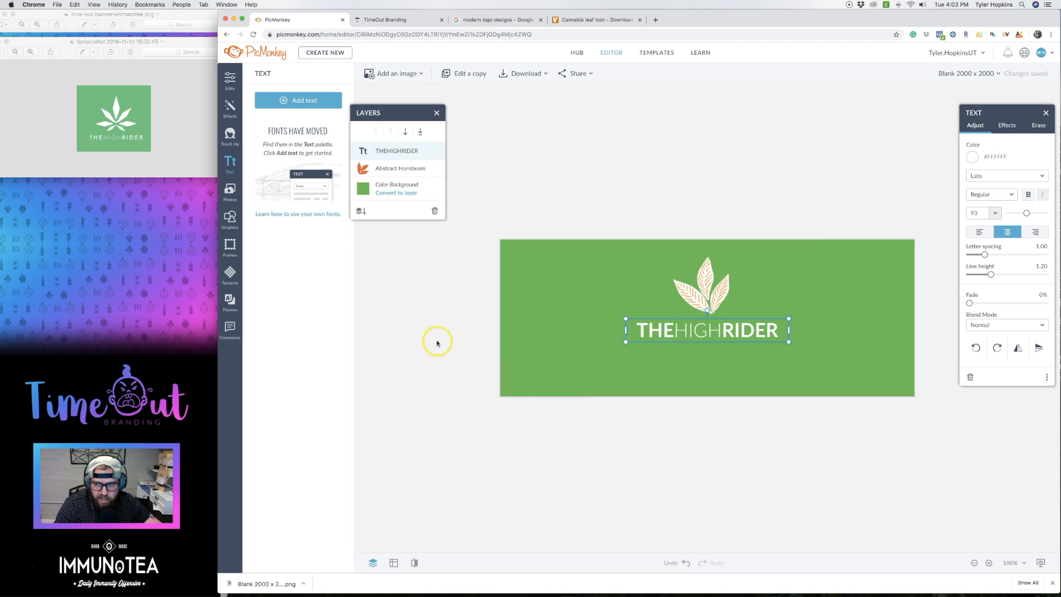
click(431, 369)
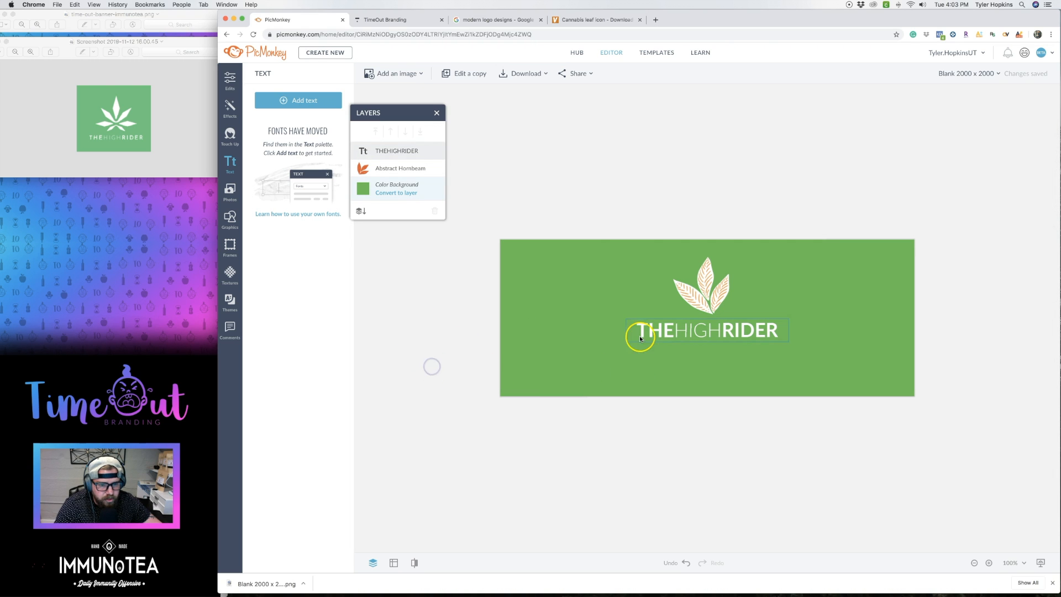
Step: Crop the green canvas closely around the leaf and text to about 846 × 580 px
click(229, 81)
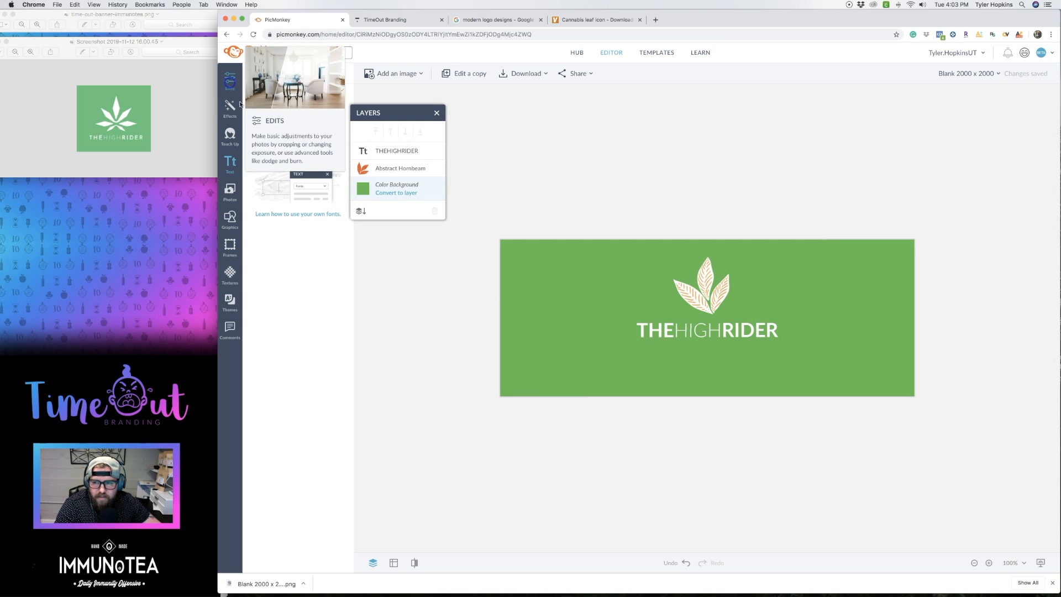
click(301, 118)
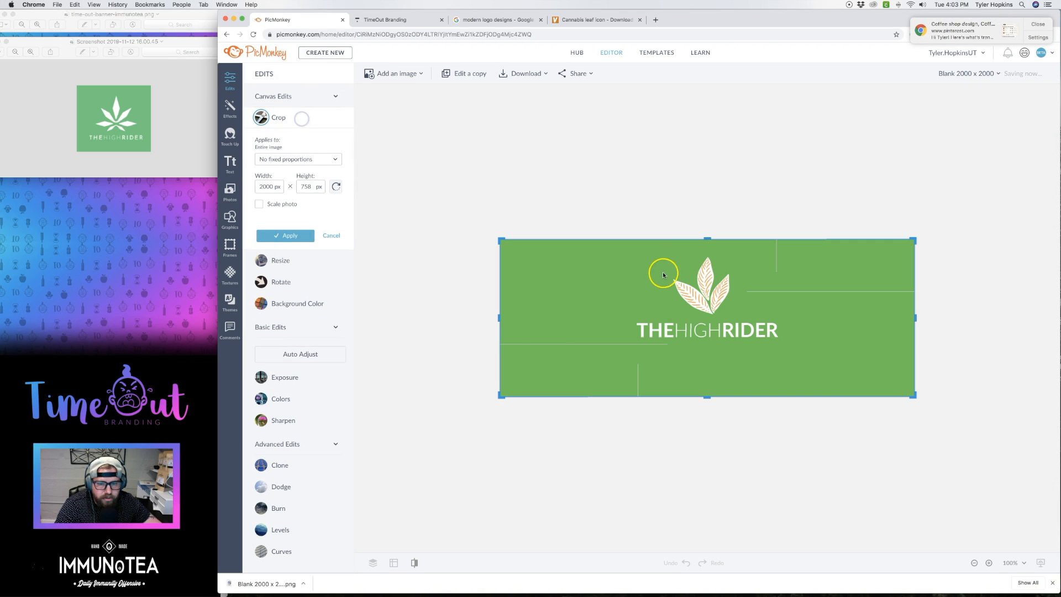
drag(499, 318, 619, 318)
drag(915, 317, 796, 327)
drag(705, 396, 705, 361)
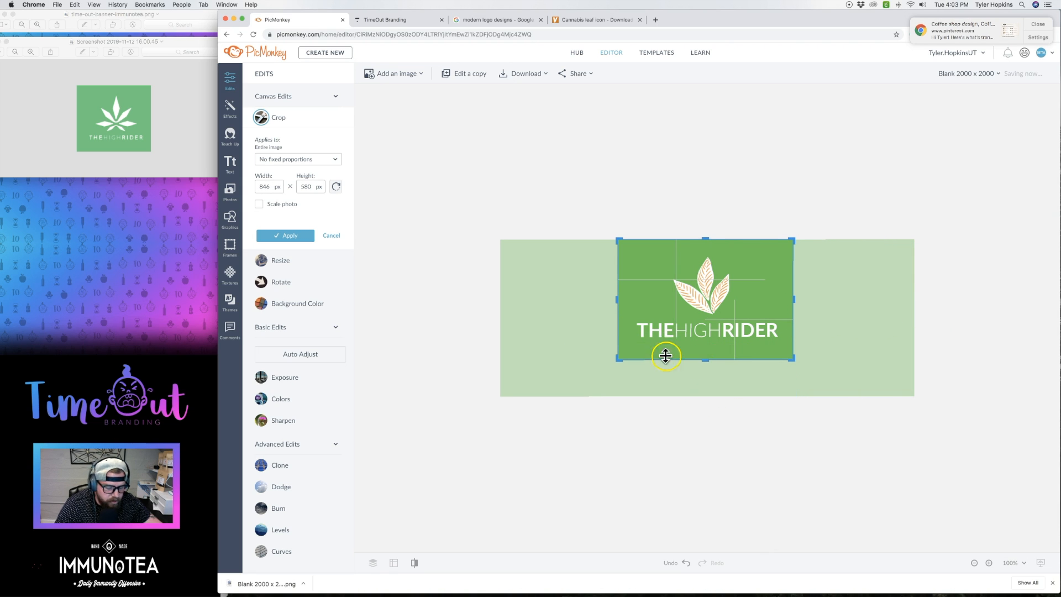
click(283, 234)
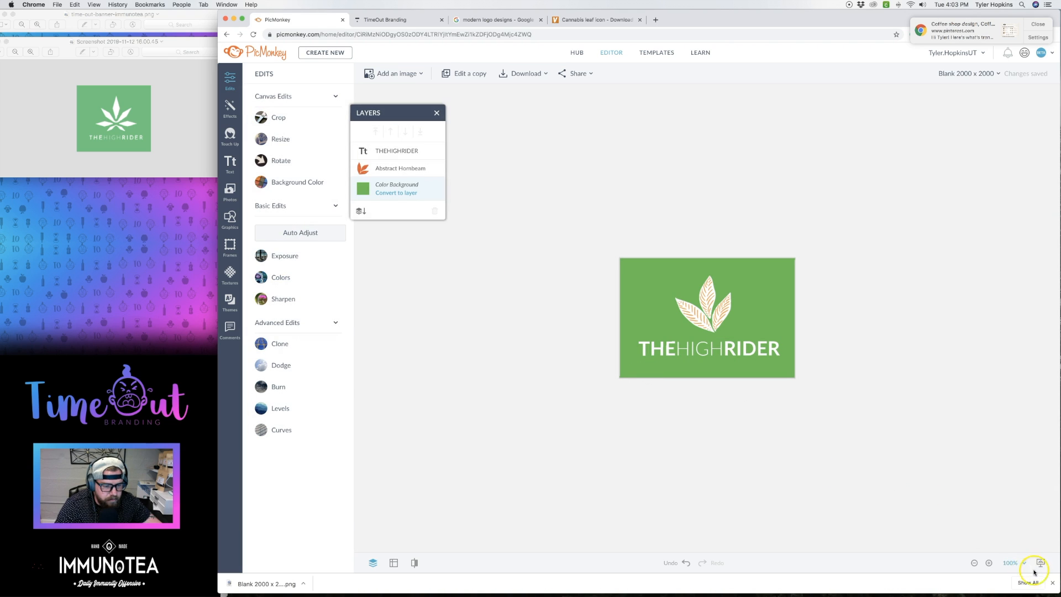
Step: Examine the cropped logo up close and compare it with the cannabis leaf artwork on the open Vecteezy page
click(989, 563)
click(990, 563)
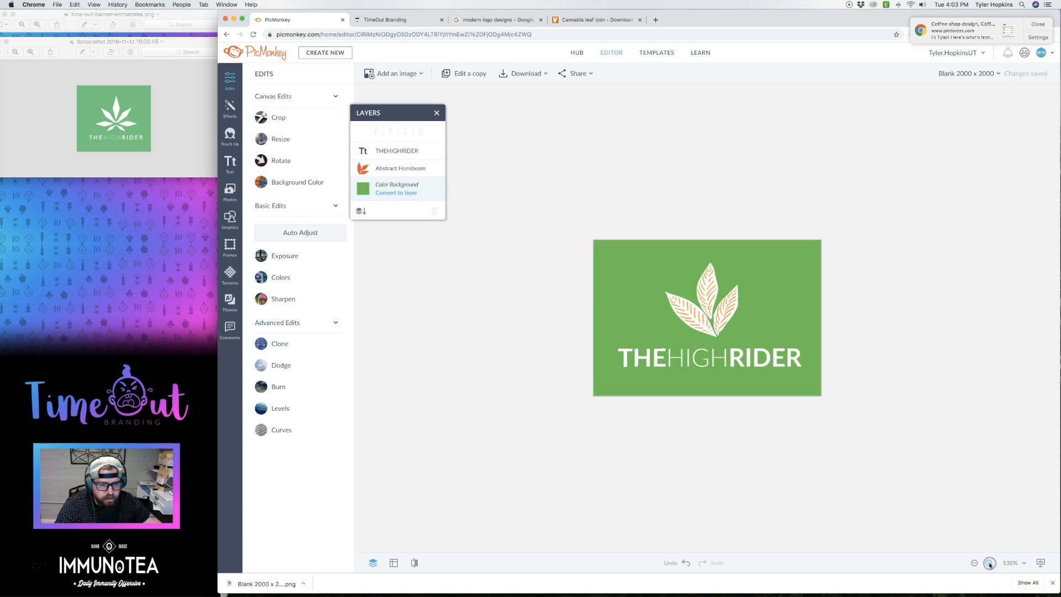
click(989, 562)
click(990, 563)
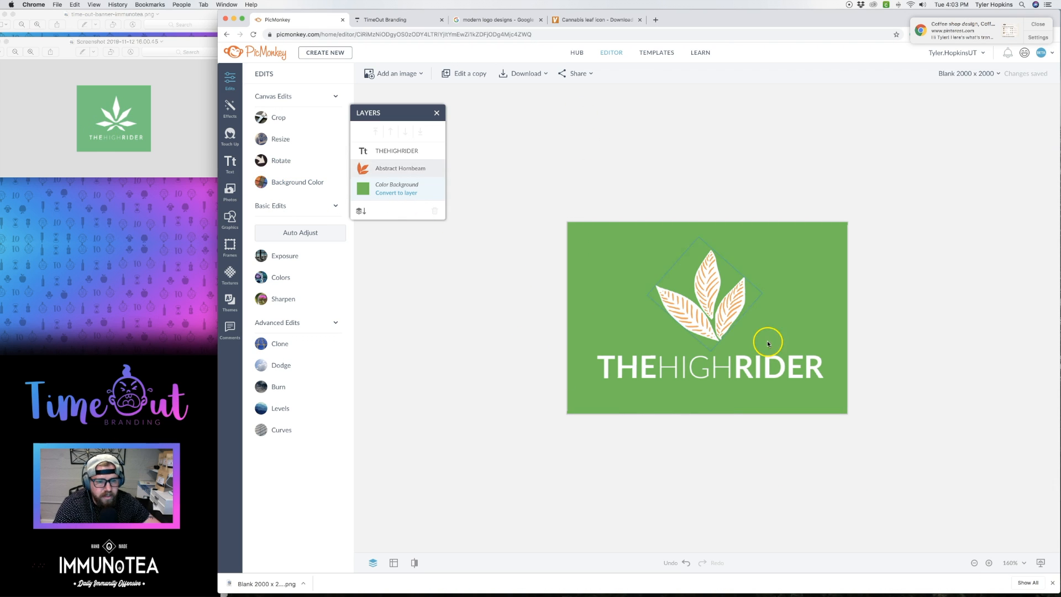
click(574, 21)
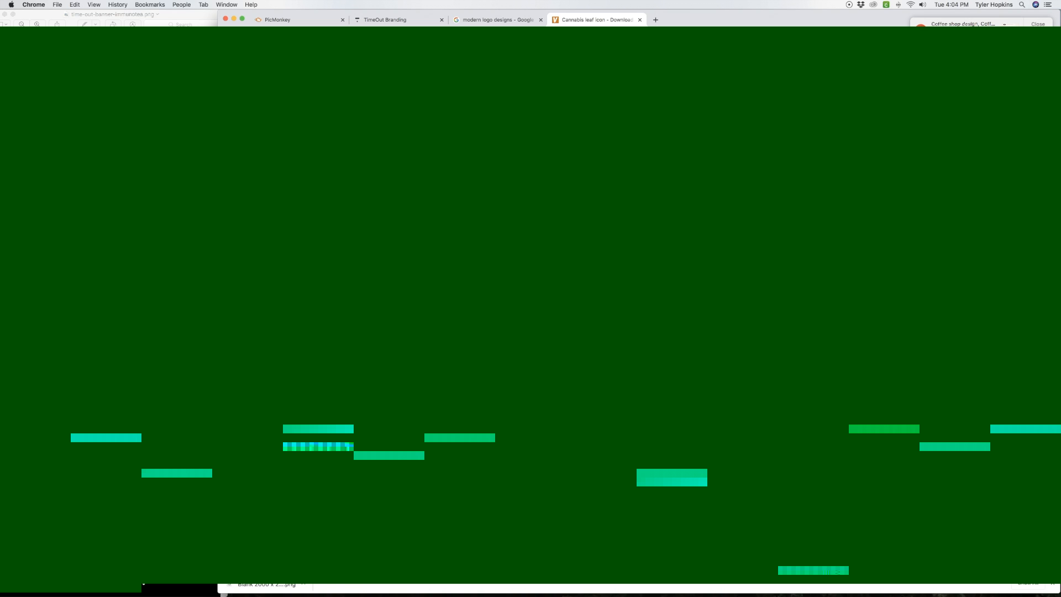
scroll(841, 404, down, 1)
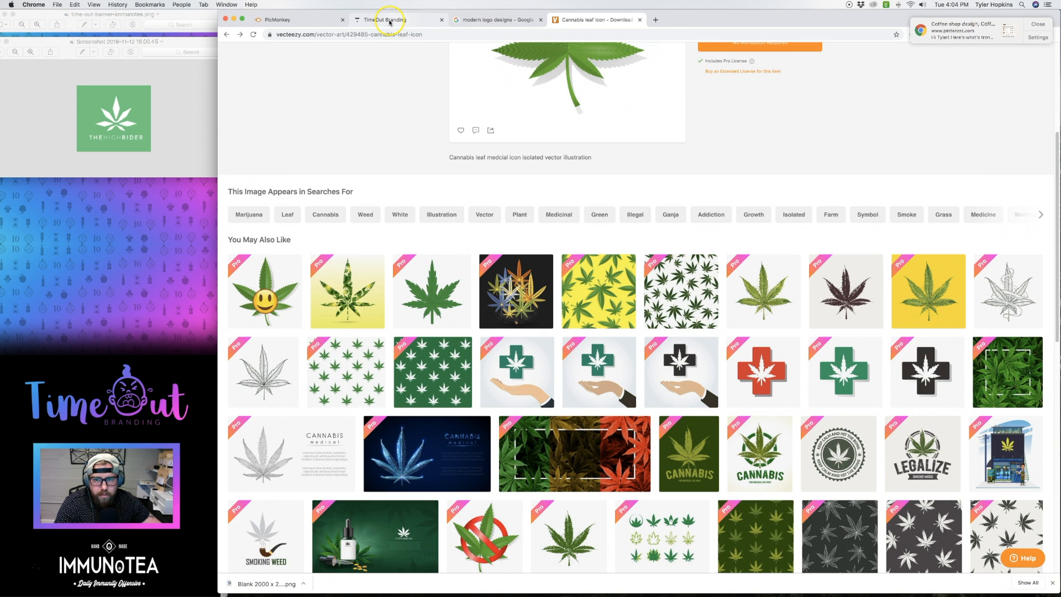
click(273, 20)
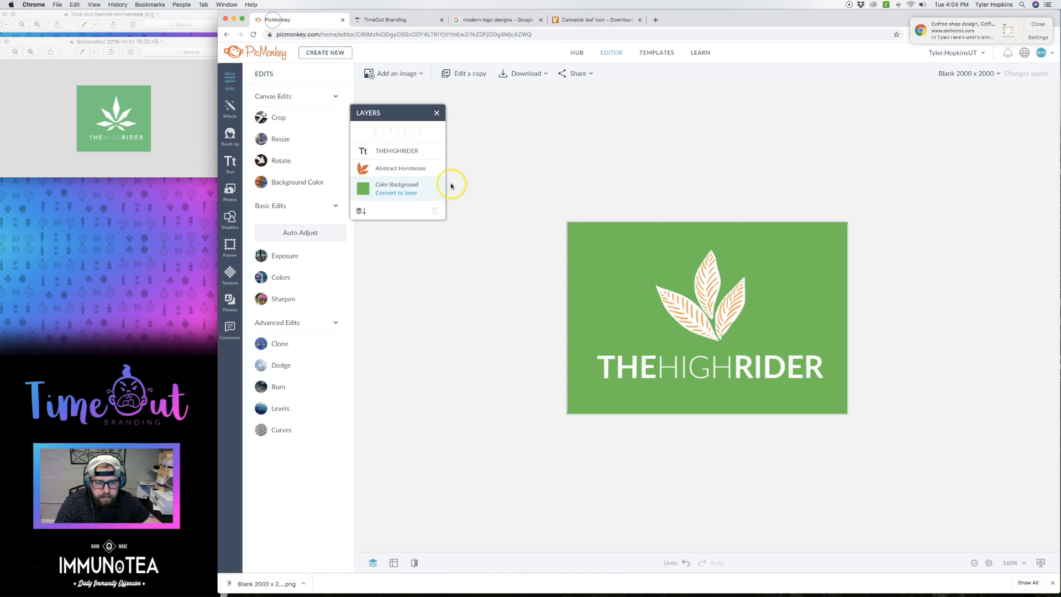
click(646, 378)
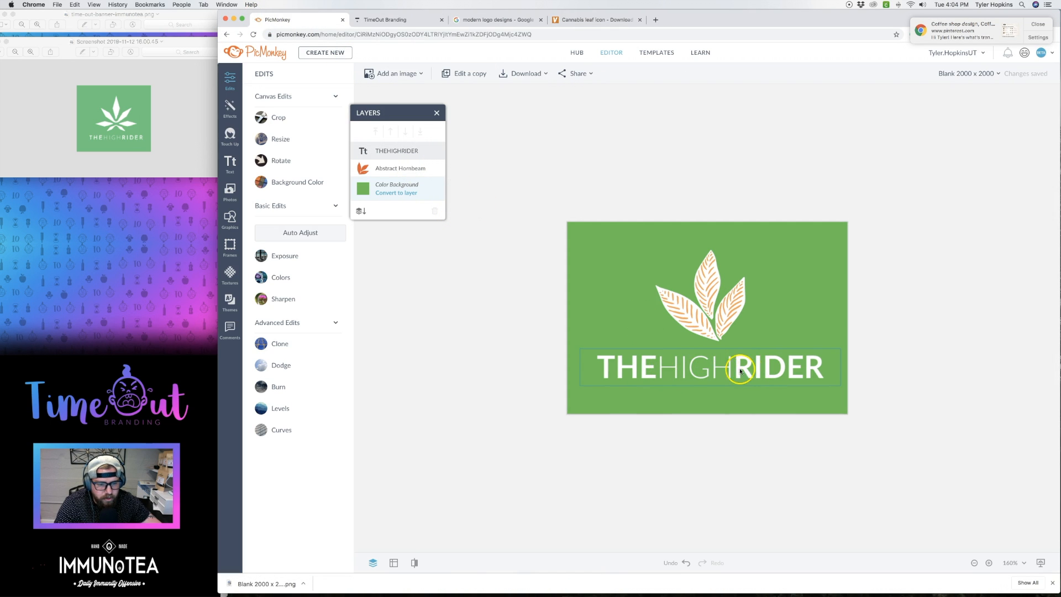
click(636, 258)
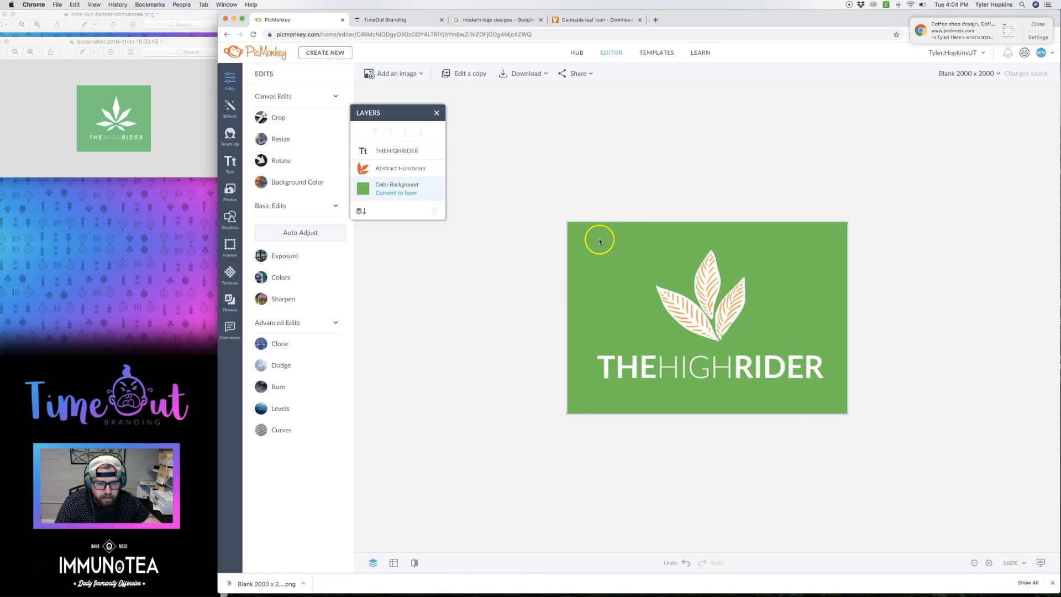
click(569, 238)
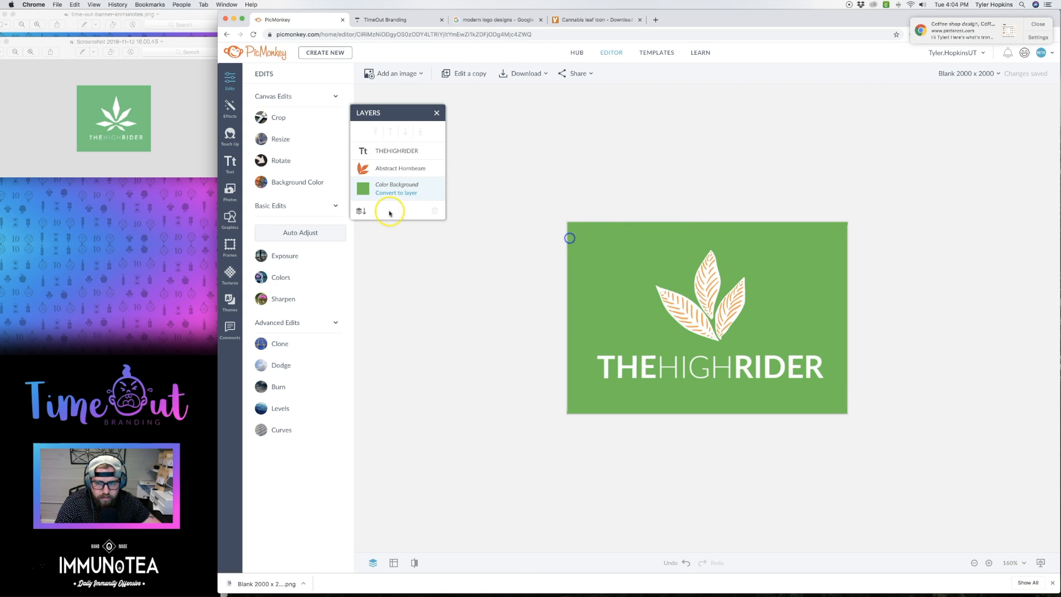
Step: Replace the green canvas background with a transparent one
click(316, 181)
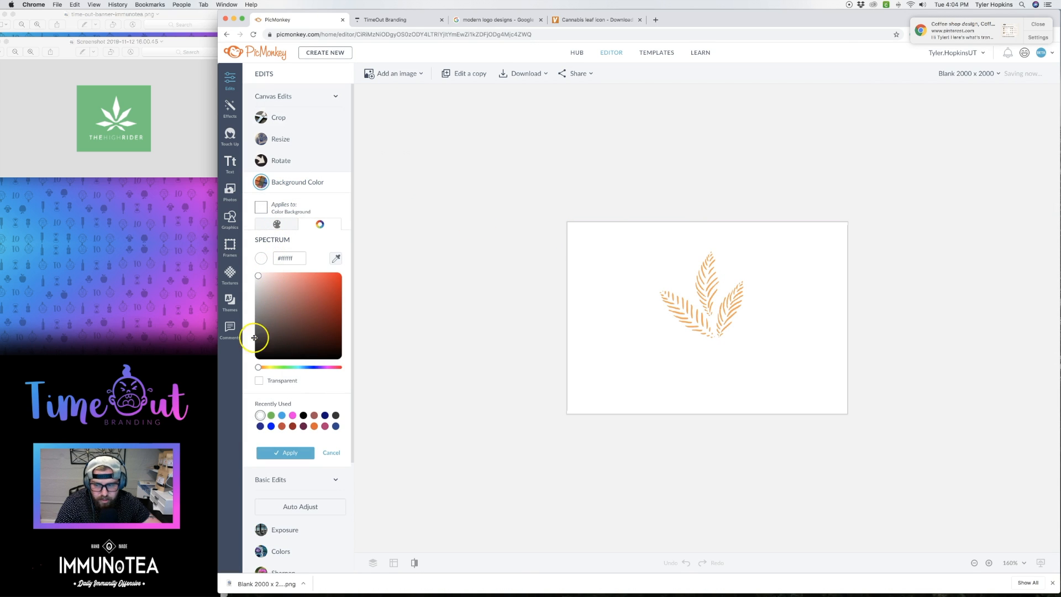
click(259, 380)
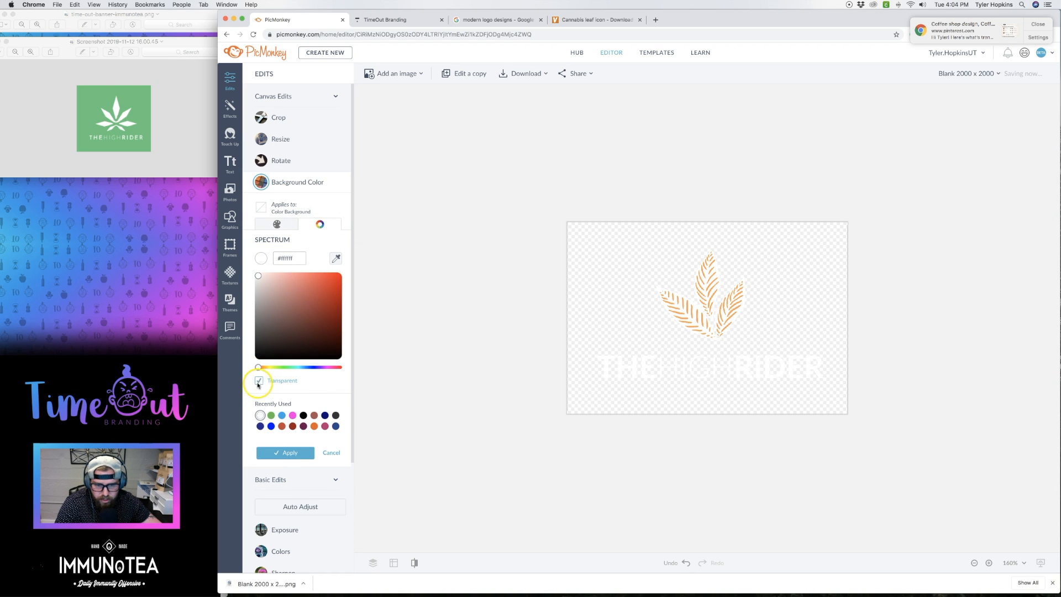
click(298, 455)
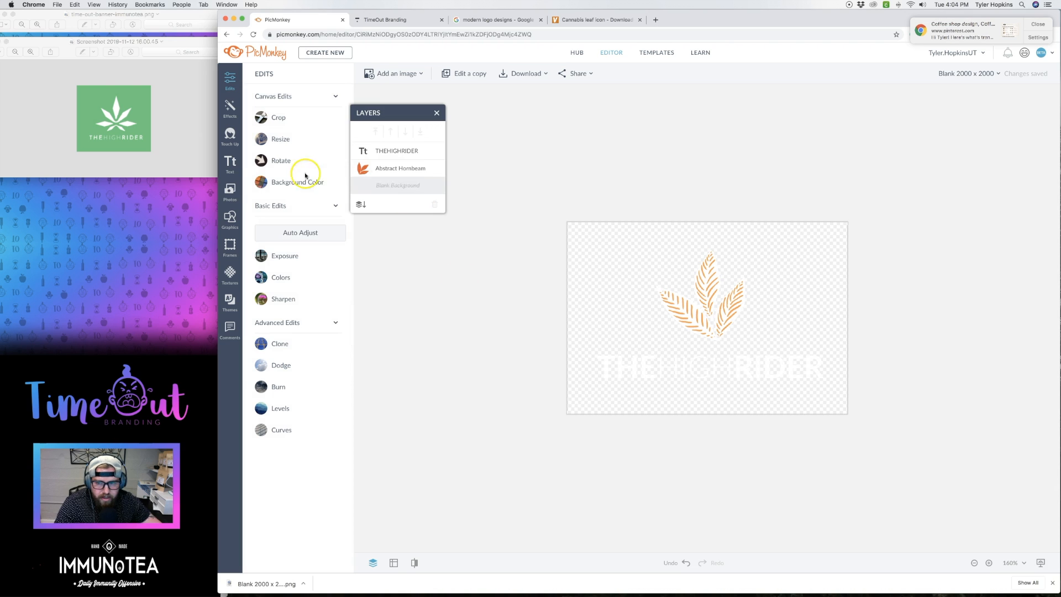
Step: Recolour the whole THEHIGHRIDER text to black (#000000)
click(671, 367)
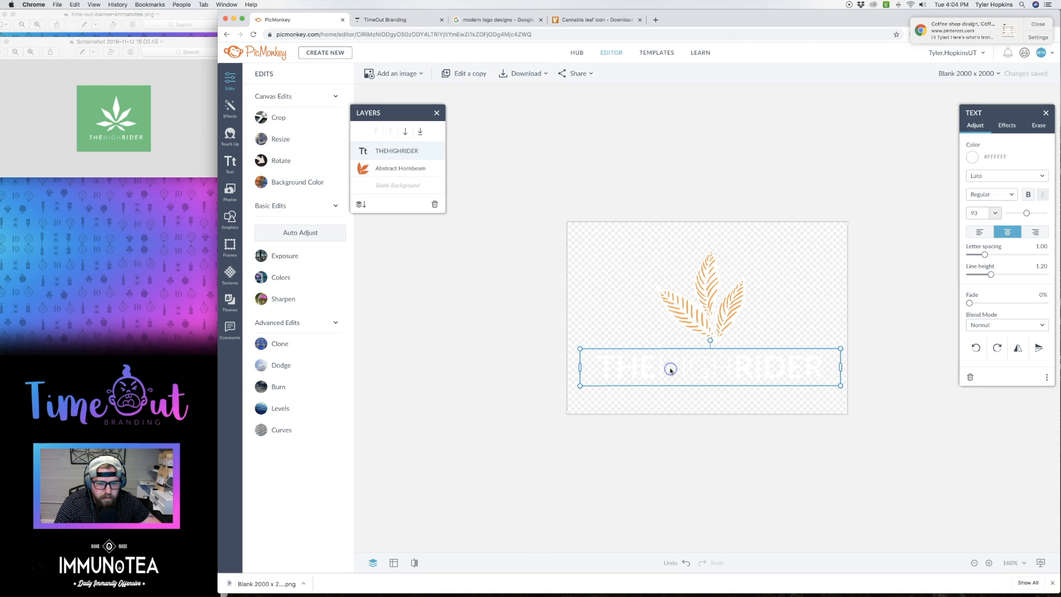
click(972, 157)
click(962, 318)
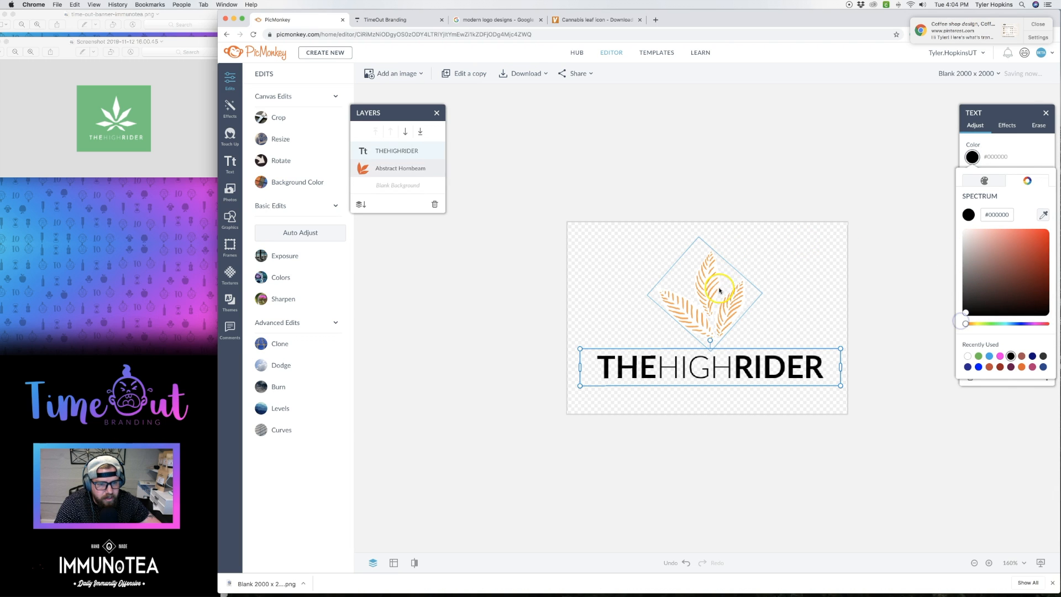
Step: Recolour the Abstract Hornbeam graphic with black leaves and white vein lines
click(745, 272)
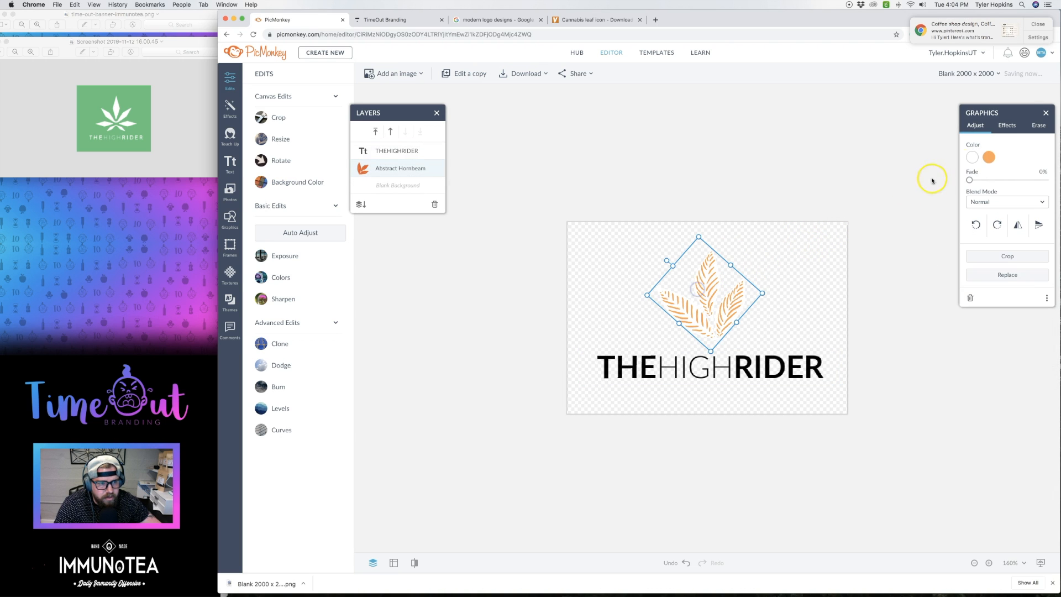
click(988, 157)
click(964, 313)
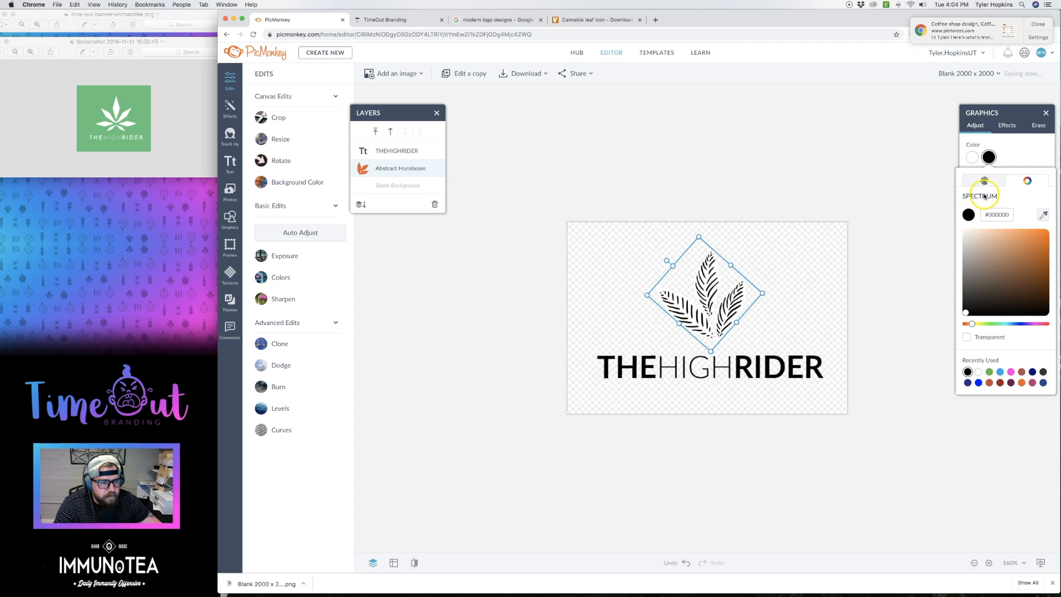
drag(980, 244, 940, 369)
click(971, 157)
click(886, 370)
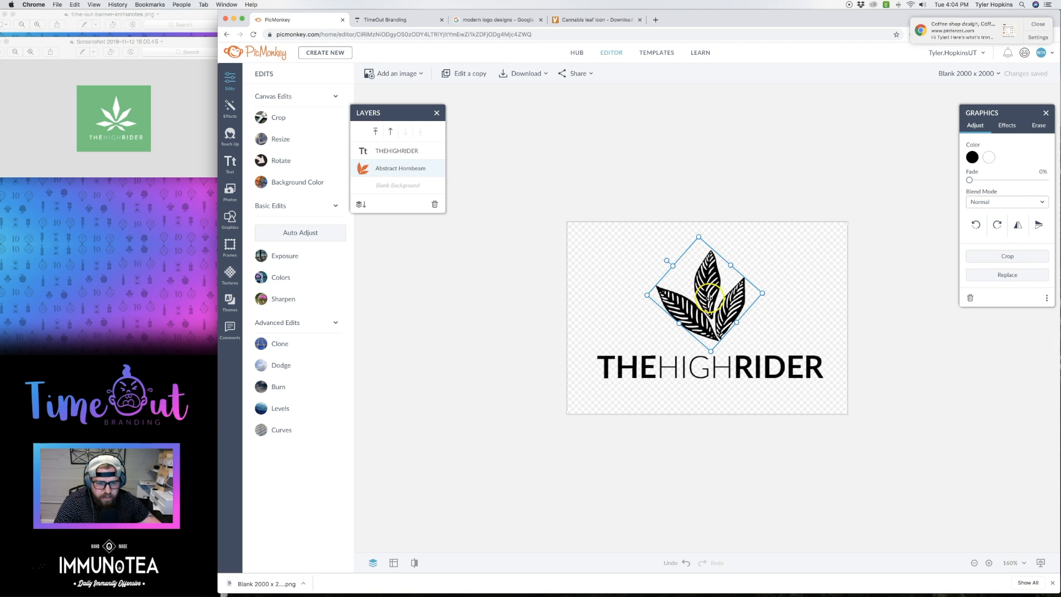
Step: Delete the Abstract Hornbeam graphic, search the graphics for "leaf" and add Abstract Bird of Paradise to the canvas
key(Delete)
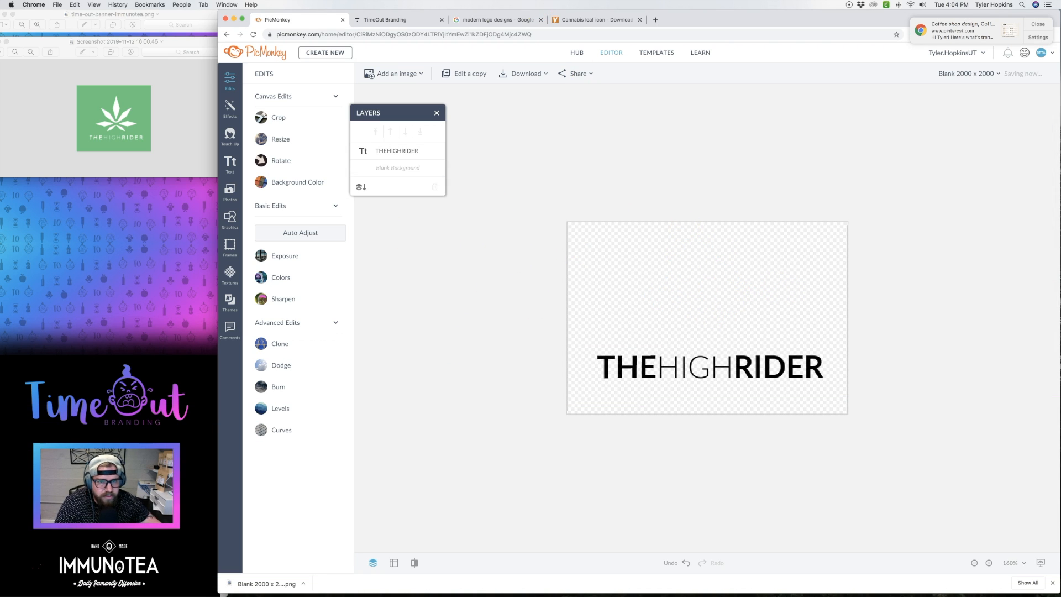
click(227, 216)
click(299, 123)
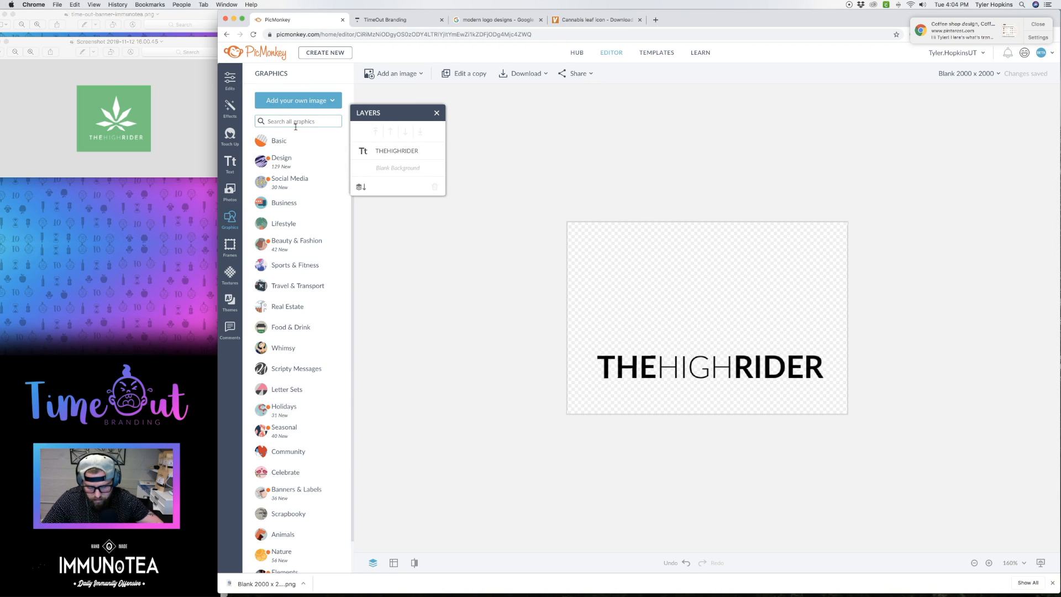
text(leaf)
key(Return)
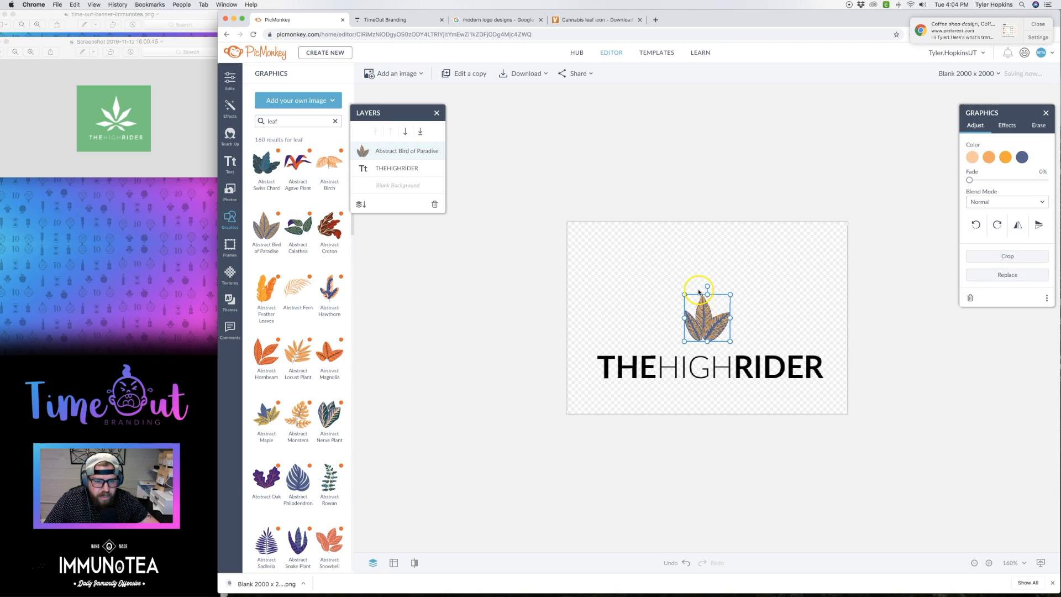
Step: Enlarge the Abstract Bird of Paradise graphic to about twice its size above the text and set its first colour to black (#000000)
drag(733, 294, 784, 255)
drag(736, 301, 722, 301)
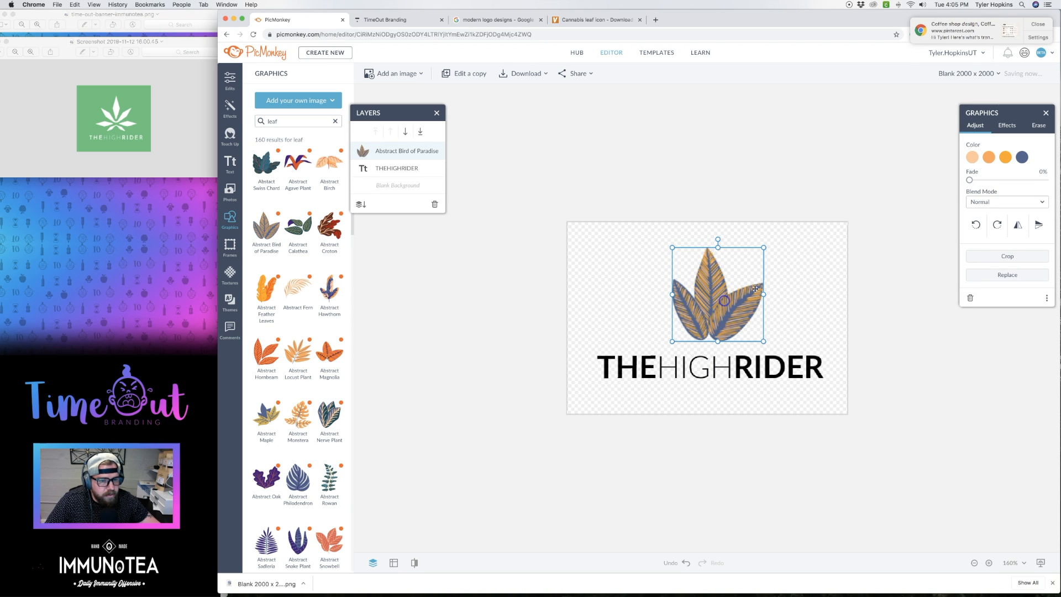
click(972, 157)
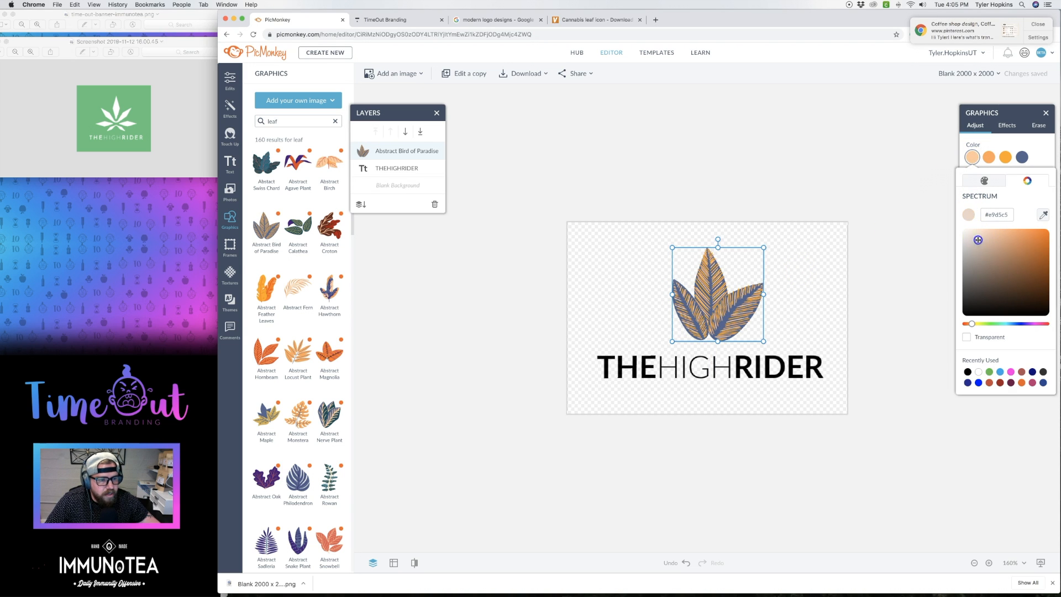
click(965, 314)
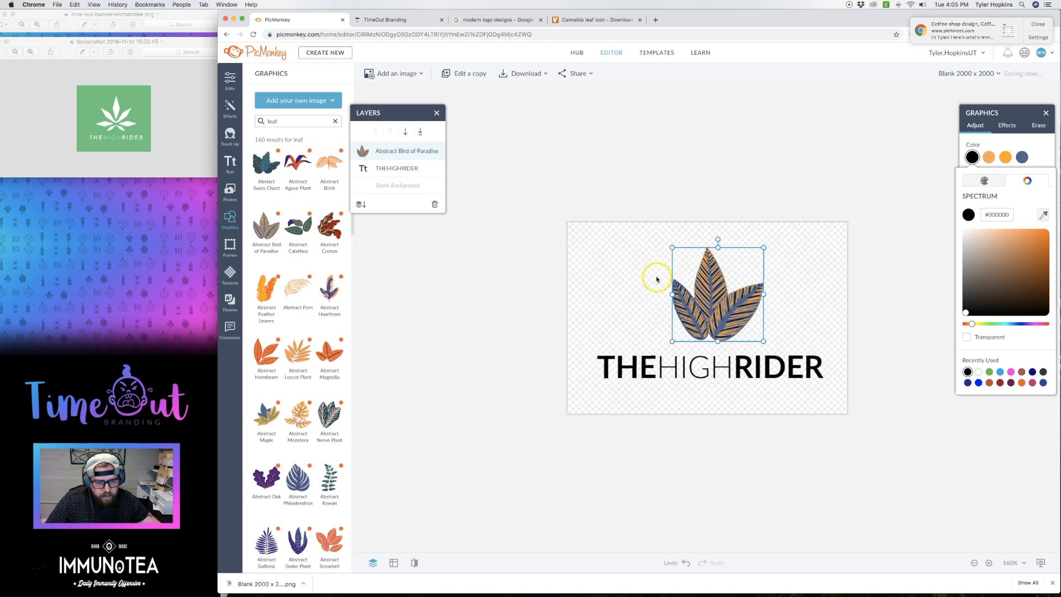
Step: Recolour only the "HIGH" part of the text with the orange sampled from the leaf graphic
click(624, 371)
click(627, 372)
double_click(605, 367)
drag(606, 367, 730, 373)
click(660, 370)
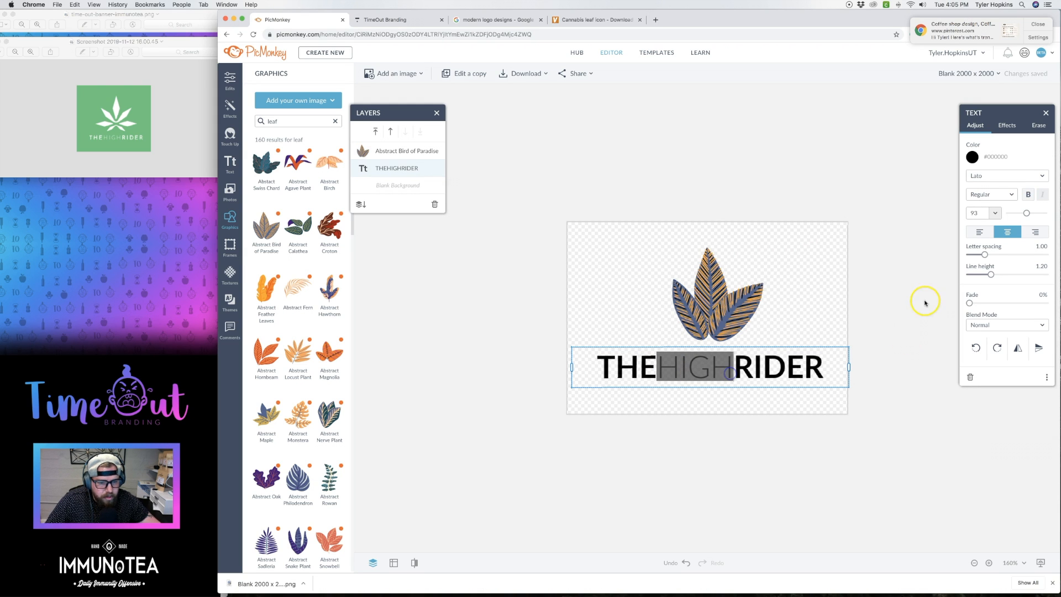
click(972, 157)
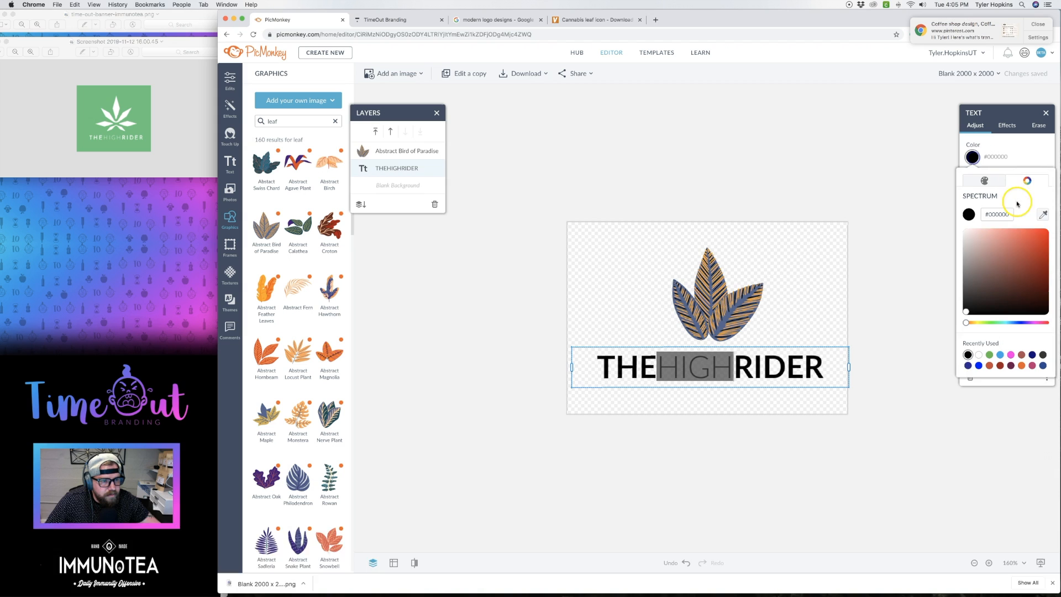
click(1044, 220)
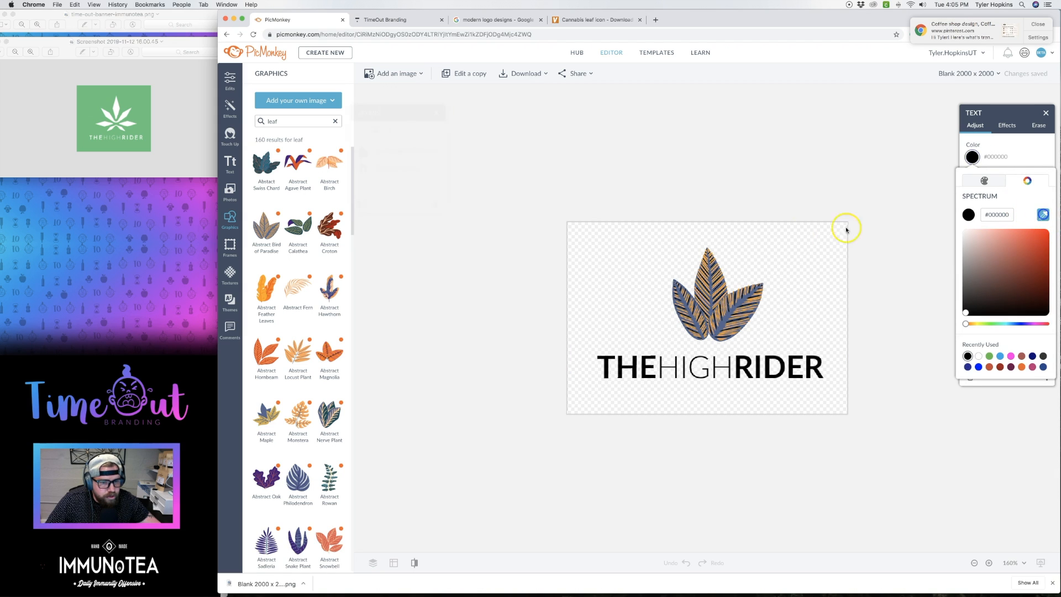
click(709, 260)
click(516, 296)
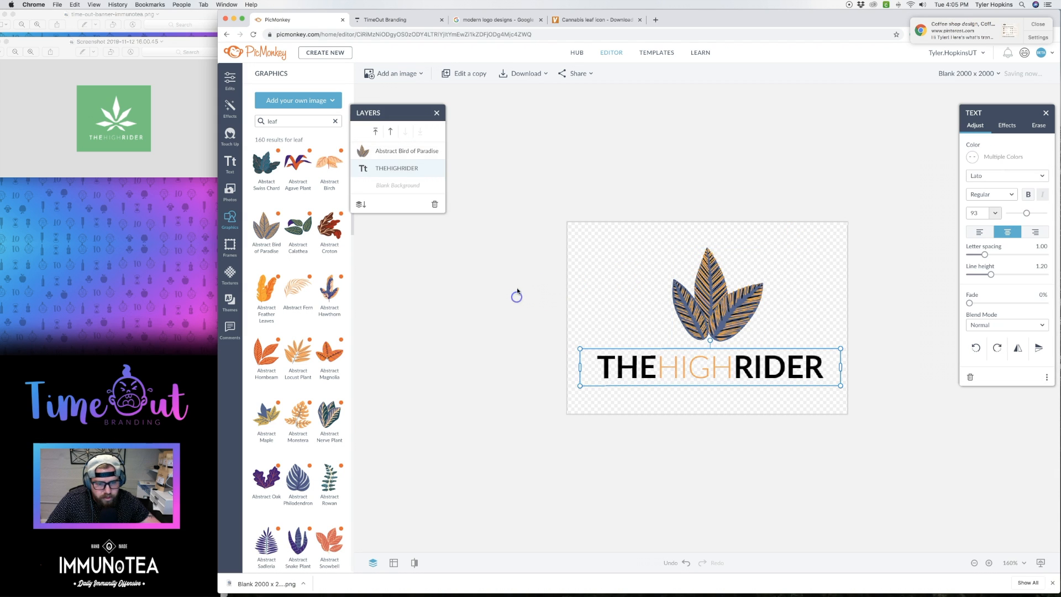
click(502, 372)
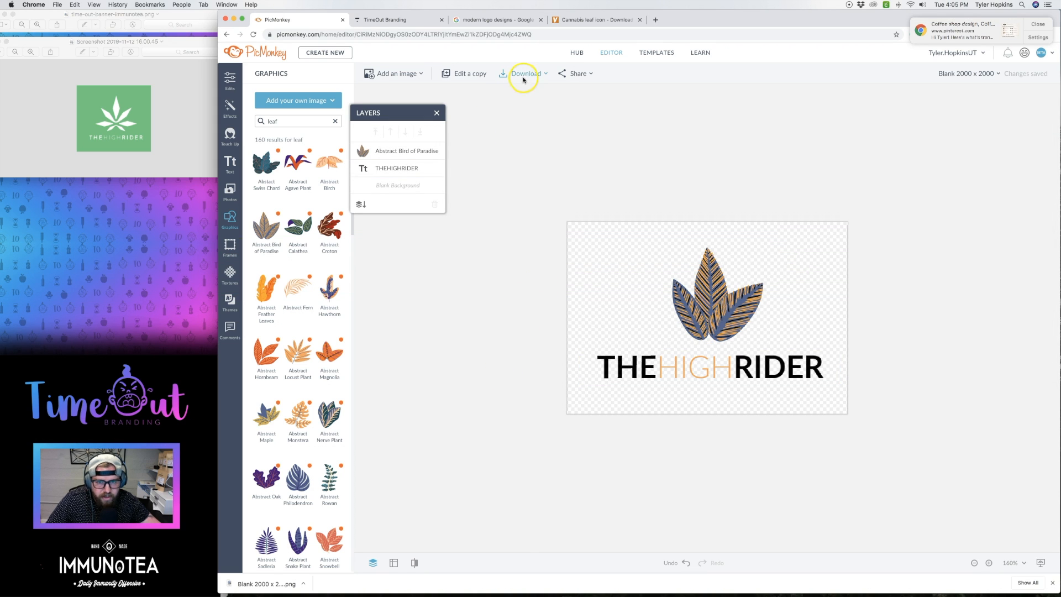
Step: Open the THEHIGHRIDER text for editing within the word "THE"
click(608, 365)
click(608, 364)
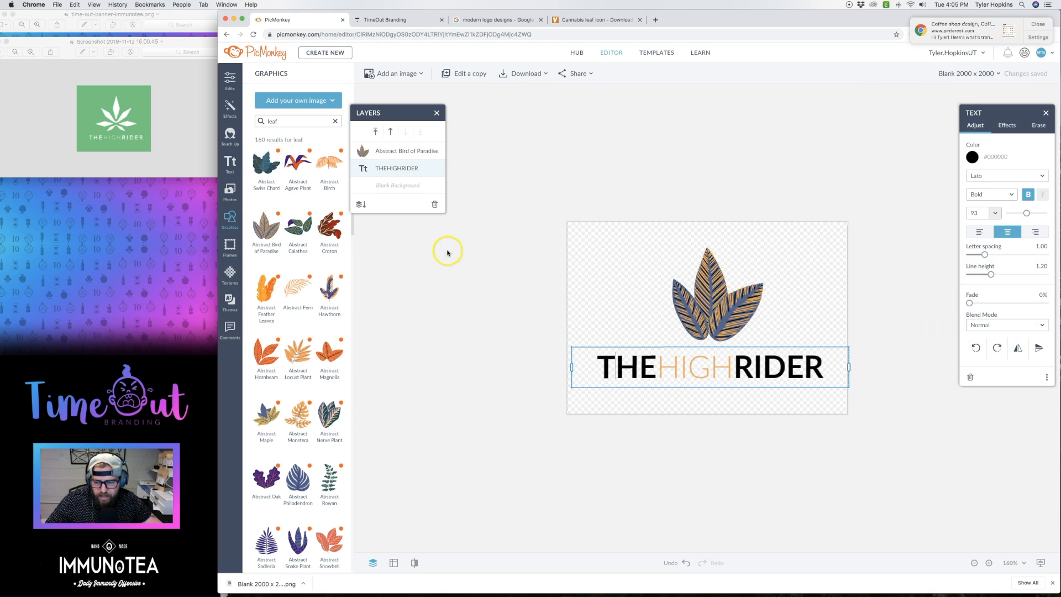